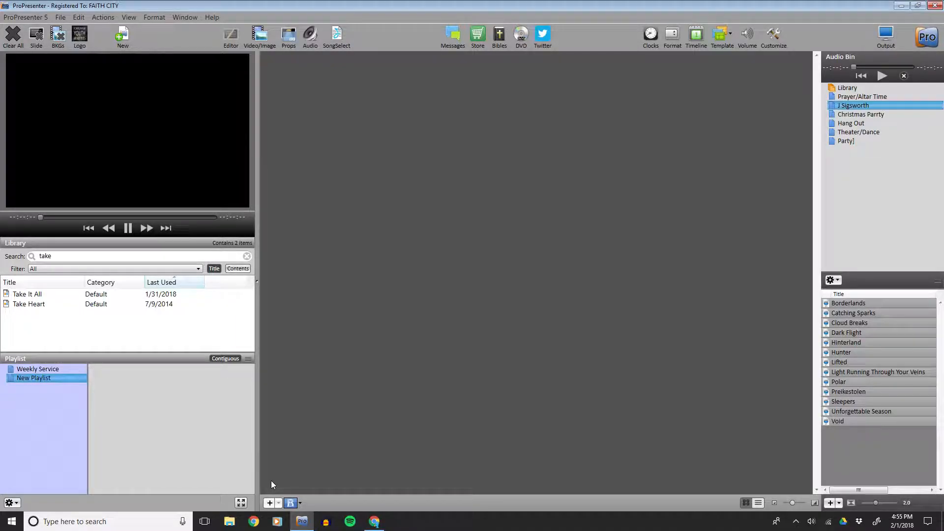
Clear the library search filter.
{"action": "left_click", "coordinate": [246, 256]}
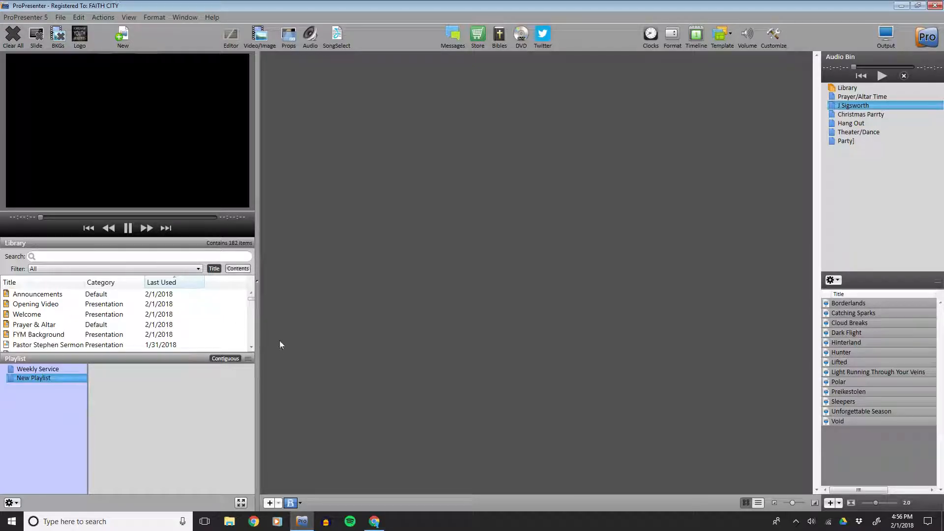
Switch to the browser and review the Planning Center service plan items and its Audio/Visual plan note.
{"action": "left_click", "coordinate": [375, 522]}
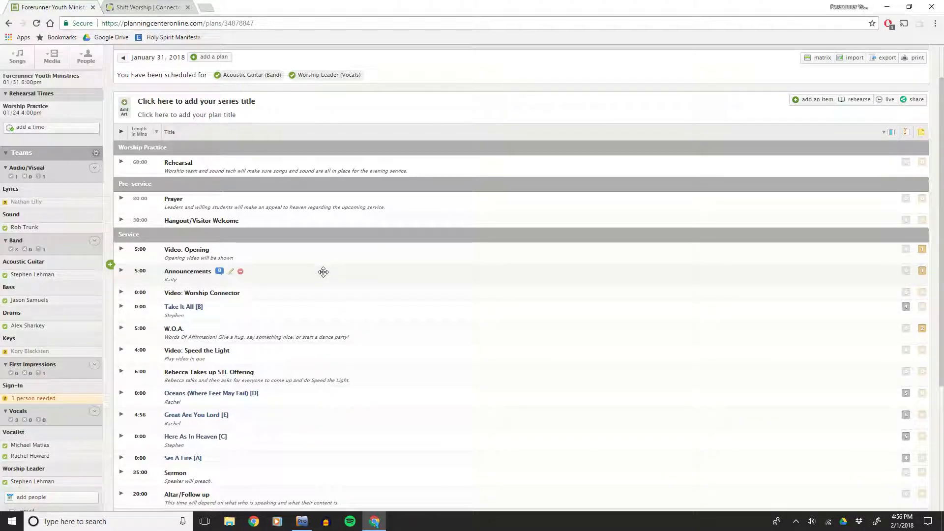
{"action": "scroll", "coordinate": [322, 270], "scroll_direction": "down", "scroll_amount": 3}
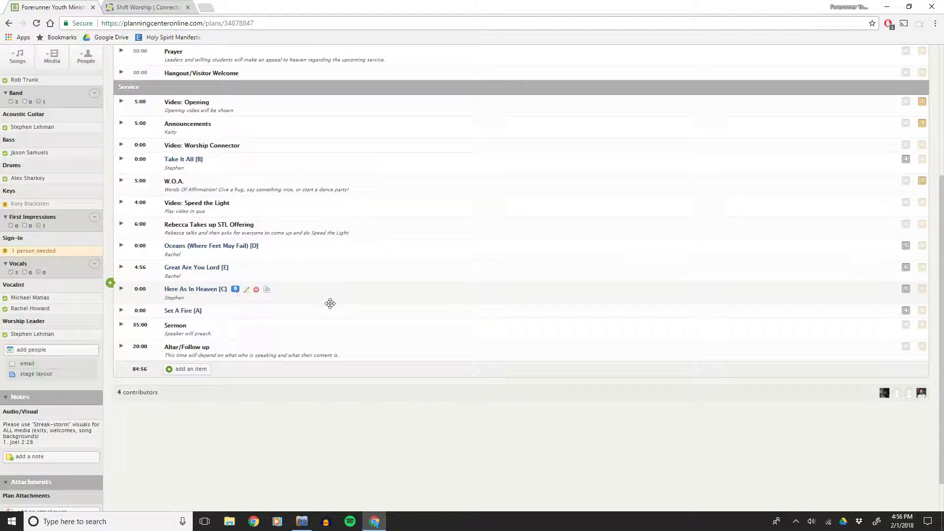
{"action": "scroll", "coordinate": [253, 344], "scroll_direction": "up", "scroll_amount": 1}
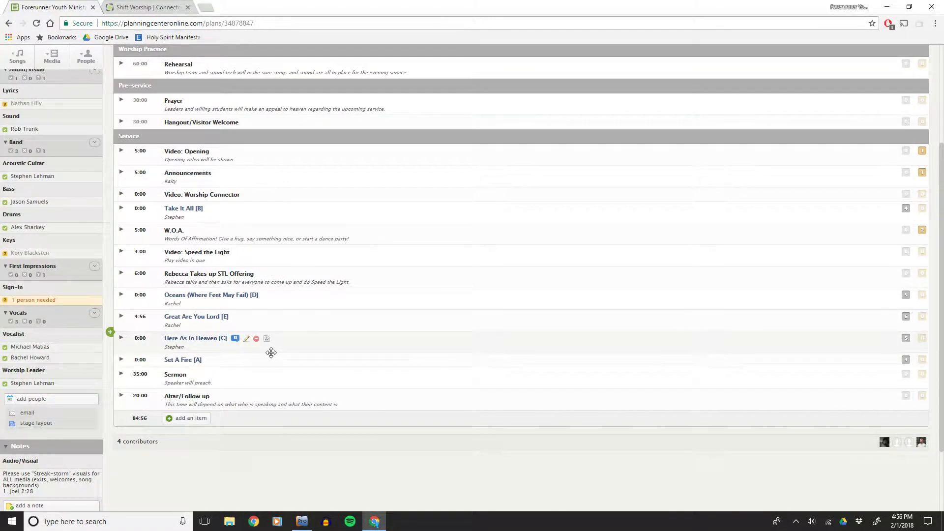
{"action": "scroll", "coordinate": [270, 352], "scroll_direction": "down", "scroll_amount": 1}
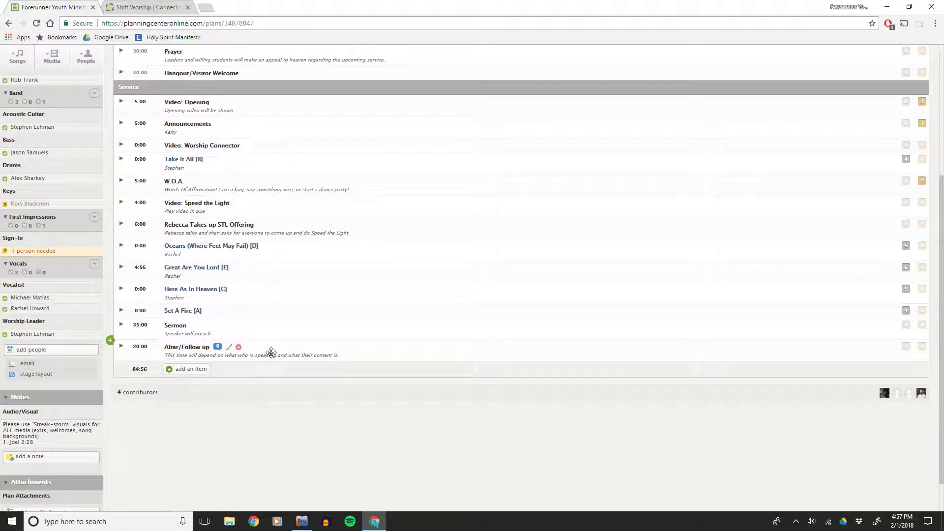
{"action": "left_click", "coordinate": [47, 433]}
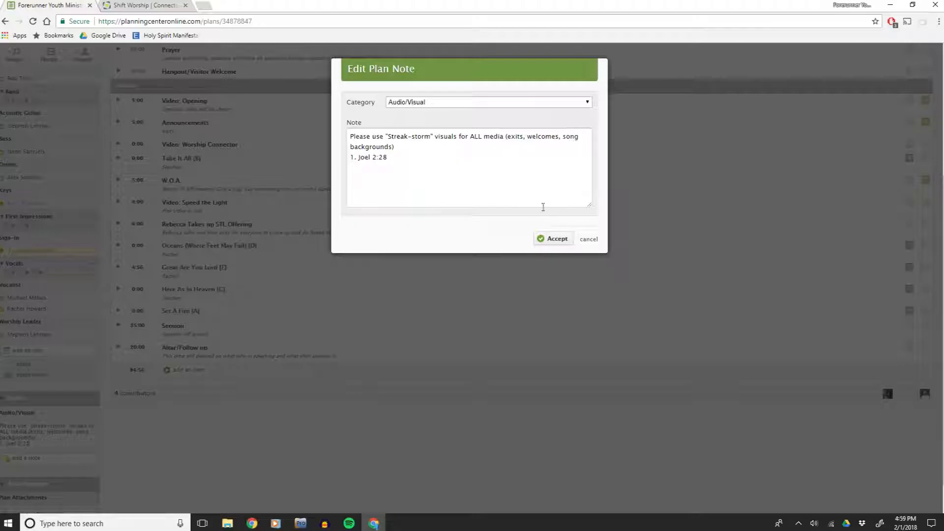
{"action": "left_click", "coordinate": [539, 242]}
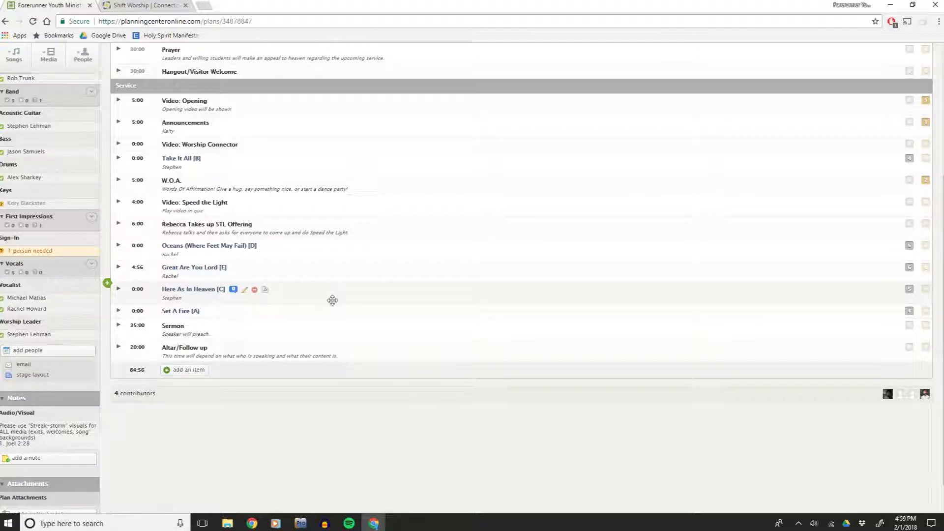
{"action": "scroll", "coordinate": [278, 283], "scroll_direction": "up", "scroll_amount": 3}
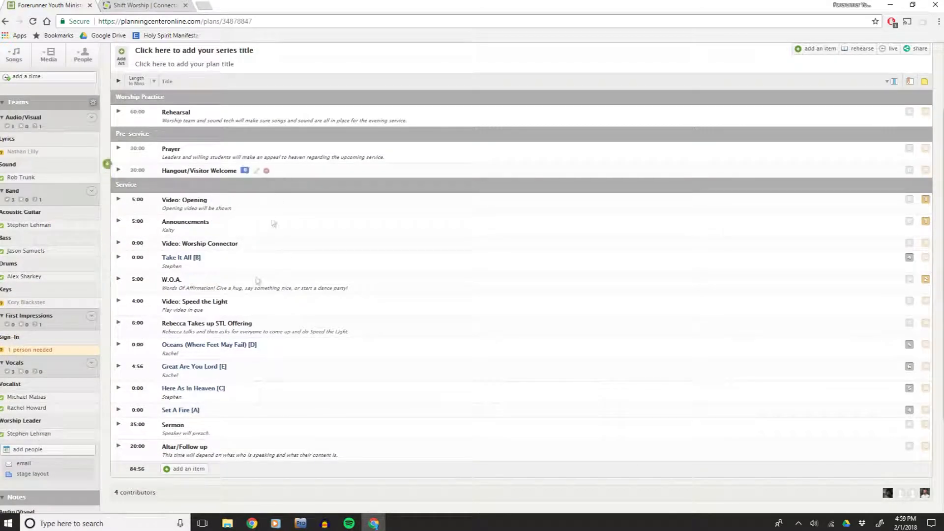
{"action": "scroll", "coordinate": [316, 229], "scroll_direction": "up", "scroll_amount": 2}
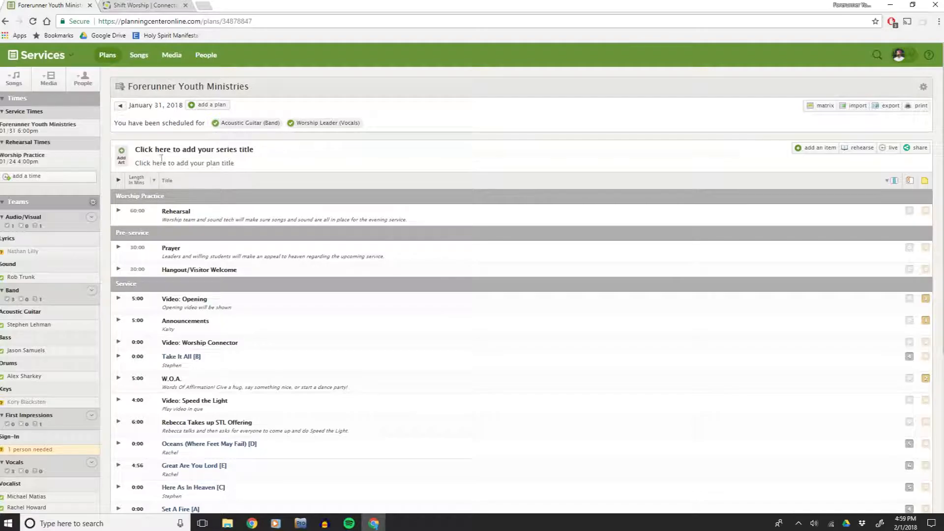
{"action": "scroll", "coordinate": [244, 257], "scroll_direction": "down", "scroll_amount": 3}
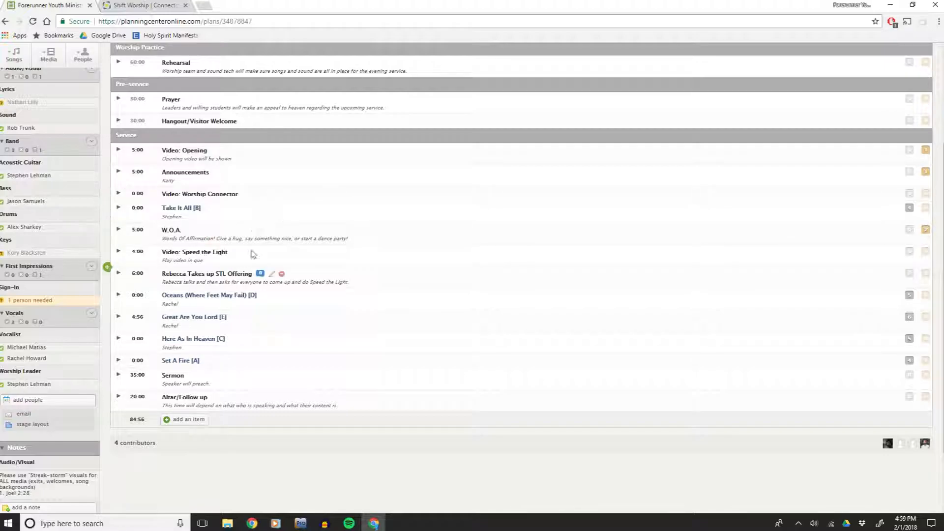
{"action": "scroll", "coordinate": [274, 309], "scroll_direction": "up", "scroll_amount": 1}
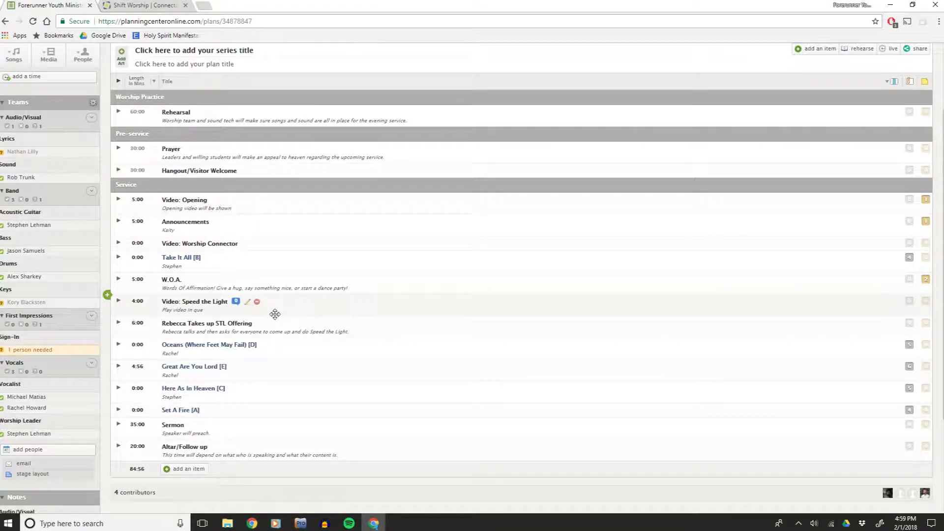
Switch to the Shift Worship tab and browse the collections on its home page.
{"action": "left_click", "coordinate": [146, 6]}
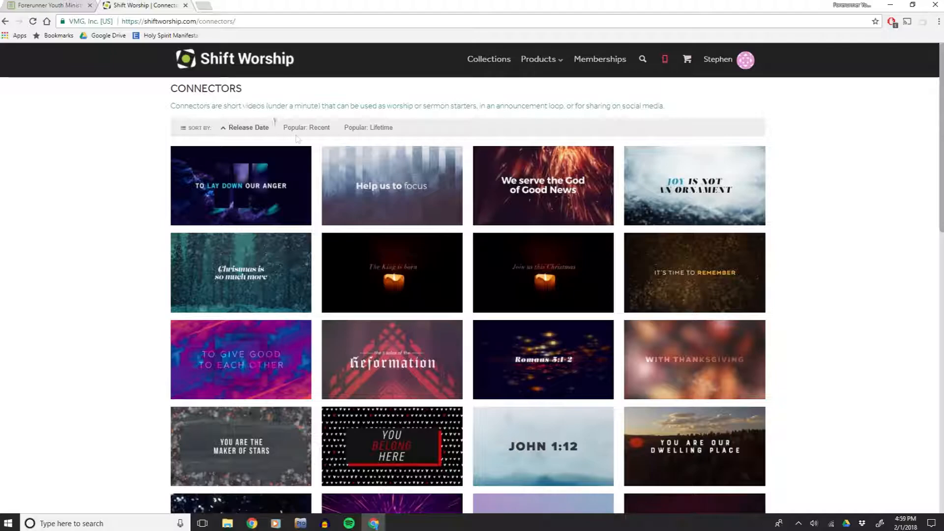
{"action": "left_click", "coordinate": [257, 60]}
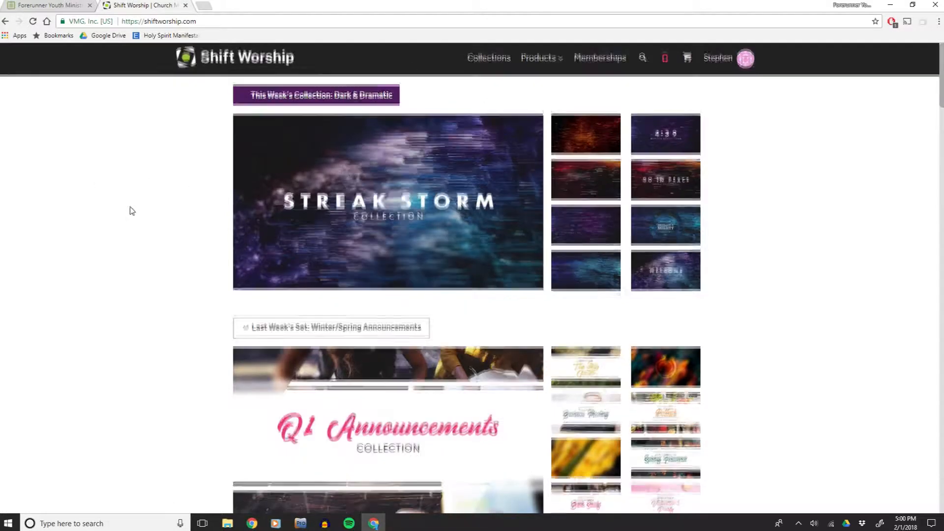
{"action": "scroll", "coordinate": [133, 207], "scroll_direction": "down", "scroll_amount": 3}
{"action": "scroll", "coordinate": [138, 206], "scroll_direction": "down", "scroll_amount": 7}
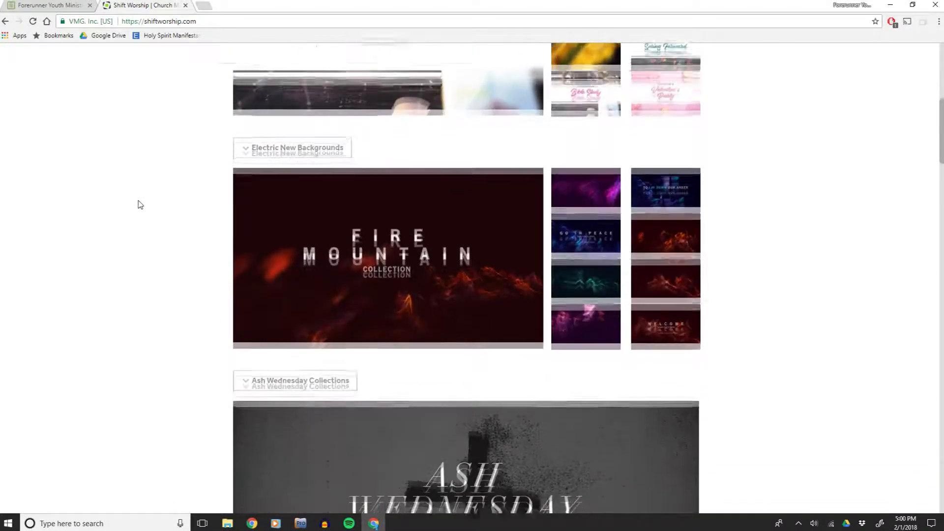
{"action": "scroll", "coordinate": [140, 204], "scroll_direction": "up", "scroll_amount": 9}
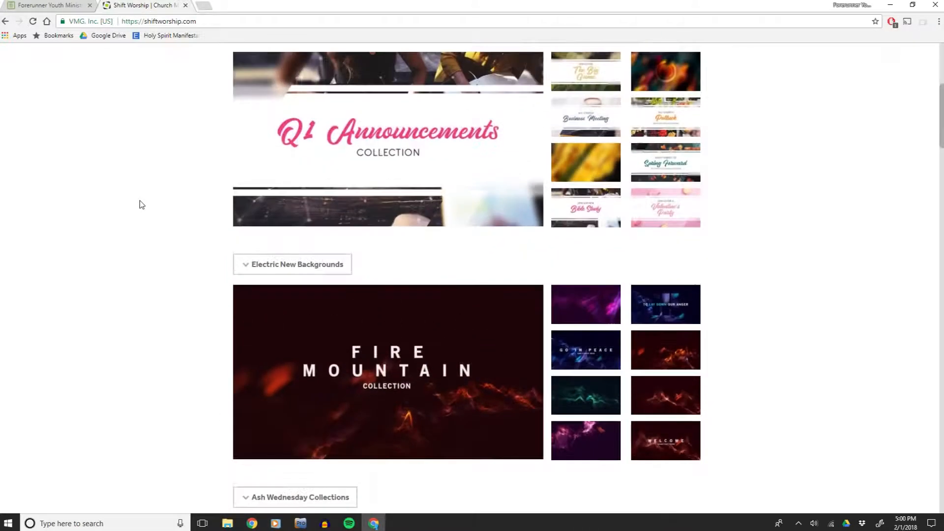
{"action": "scroll", "coordinate": [352, 155], "scroll_direction": "down", "scroll_amount": 7}
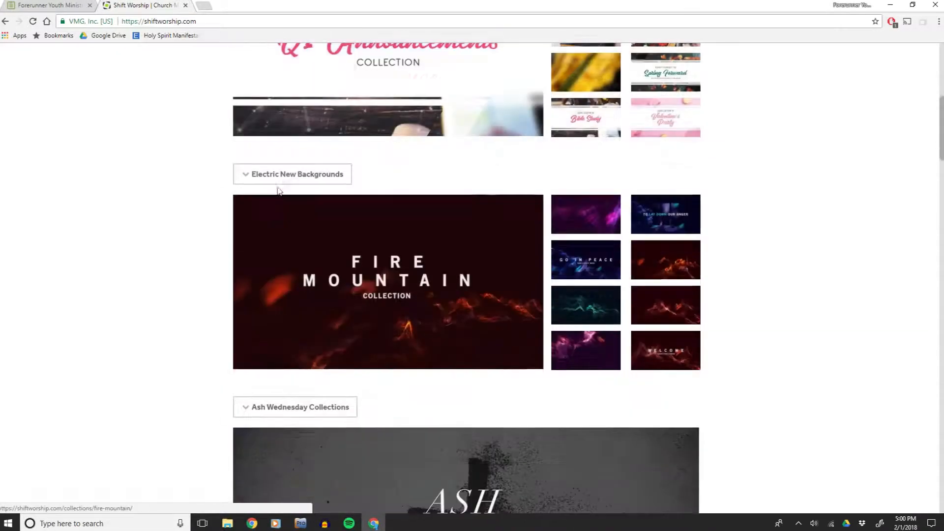
Open the Fire Mountain collection and browse its connectors, motions, stills and countdowns.
{"action": "left_click", "coordinate": [357, 265]}
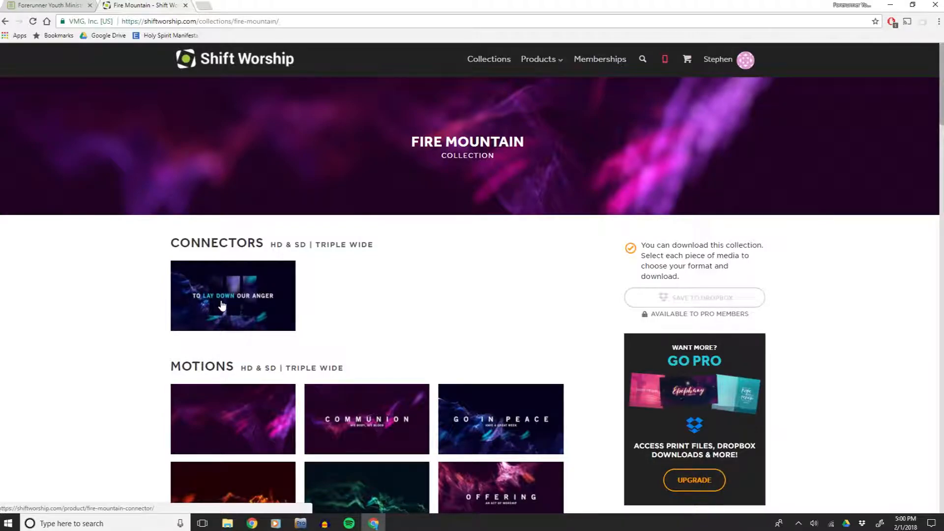
{"action": "scroll", "coordinate": [110, 312], "scroll_direction": "down", "scroll_amount": 5}
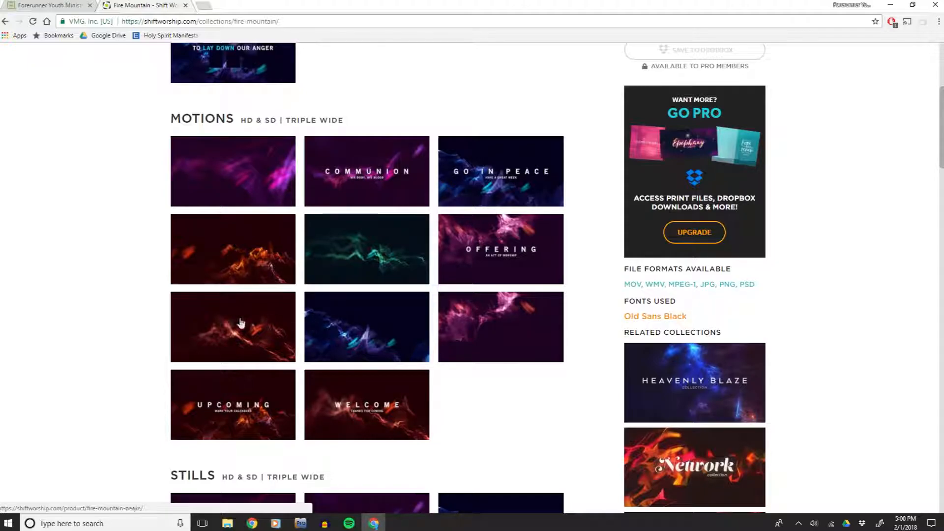
{"action": "scroll", "coordinate": [144, 316], "scroll_direction": "down", "scroll_amount": 9}
{"action": "scroll", "coordinate": [146, 316], "scroll_direction": "down", "scroll_amount": 2}
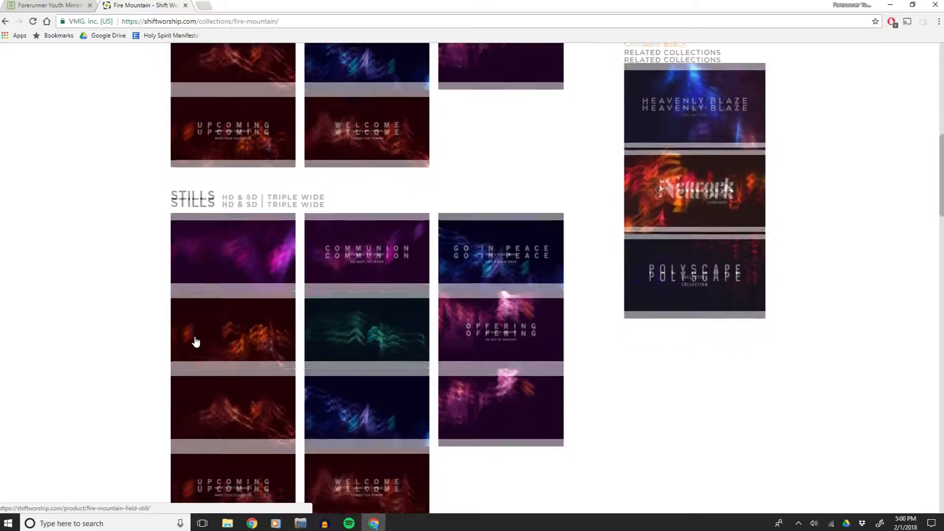
{"action": "scroll", "coordinate": [196, 340], "scroll_direction": "down", "scroll_amount": 2}
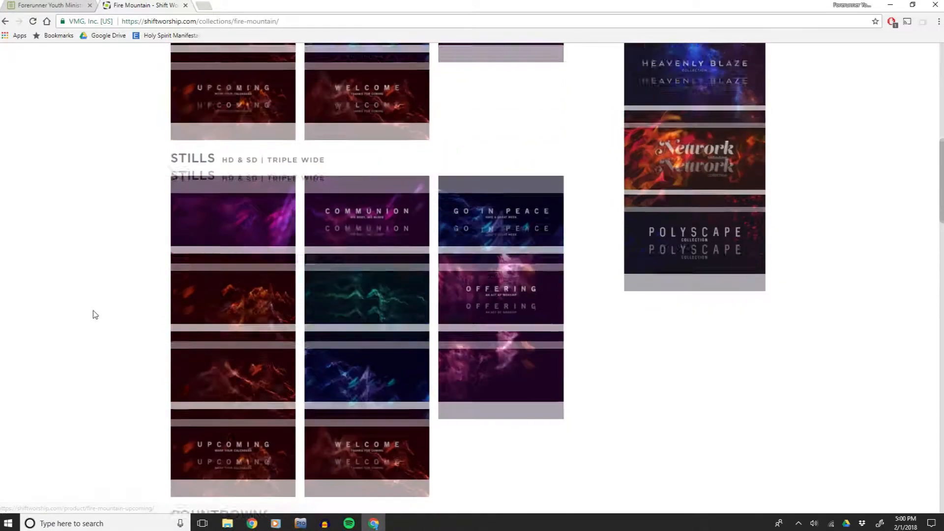
{"action": "scroll", "coordinate": [94, 312], "scroll_direction": "down", "scroll_amount": 4}
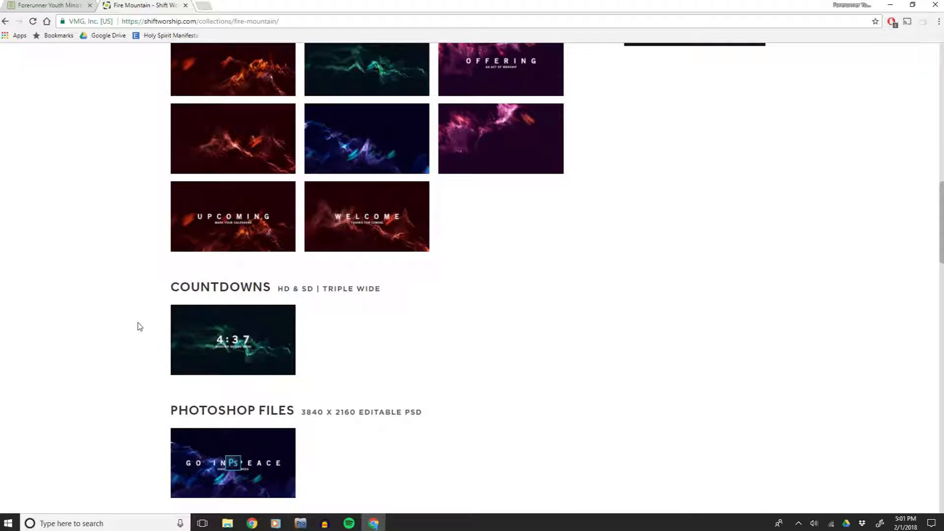
{"action": "scroll", "coordinate": [143, 328], "scroll_direction": "down", "scroll_amount": 3}
{"action": "scroll", "coordinate": [172, 328], "scroll_direction": "up", "scroll_amount": 3}
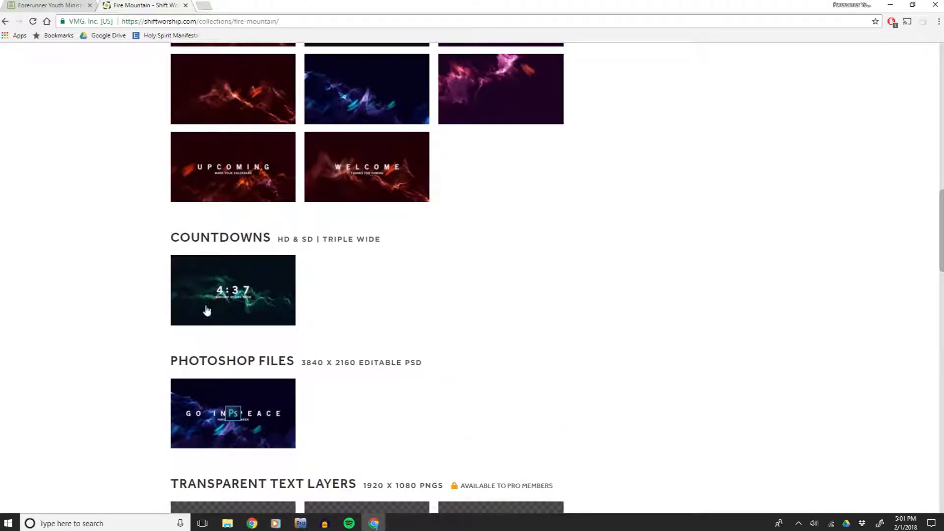
{"action": "scroll", "coordinate": [171, 312], "scroll_direction": "up", "scroll_amount": 5}
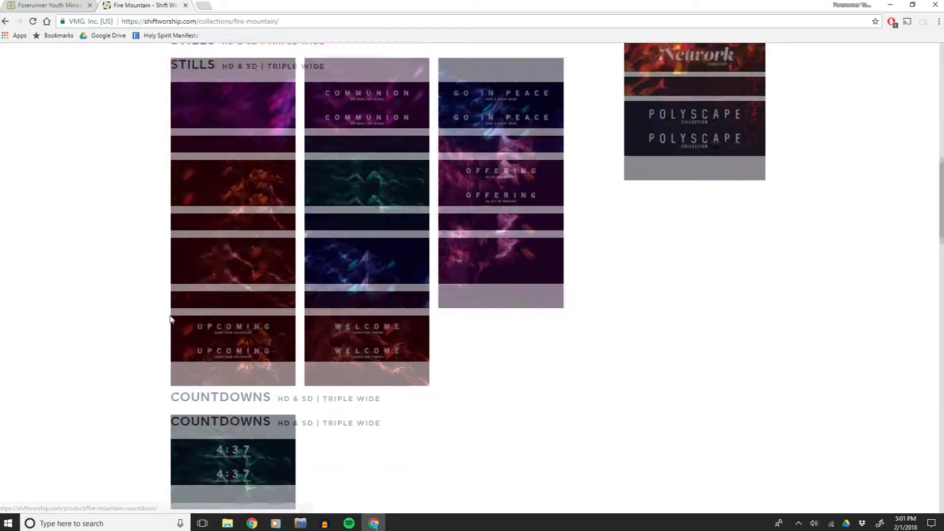
{"action": "scroll", "coordinate": [172, 329], "scroll_direction": "up", "scroll_amount": 10}
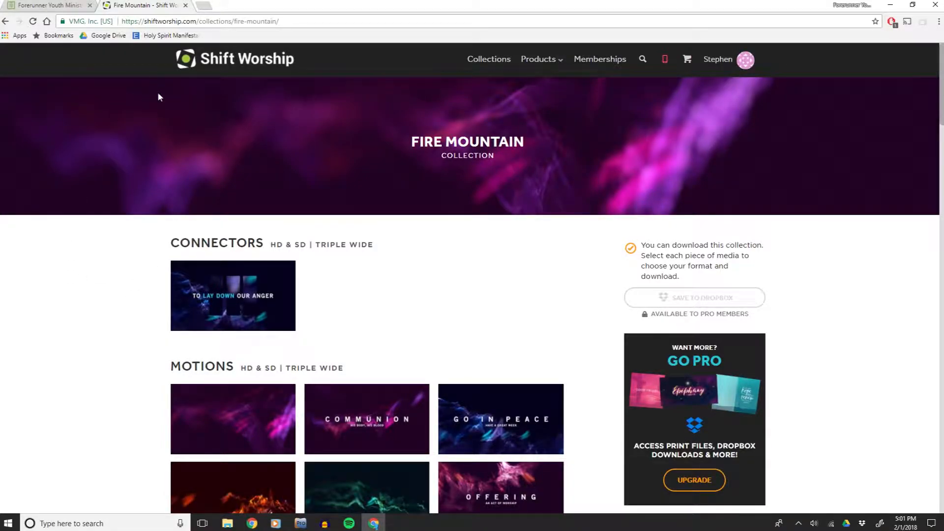
Compare the Weekly Service playlist in ProPresenter with the service plan in the browser, reselecting New Playlist.
{"action": "left_click", "coordinate": [56, 3]}
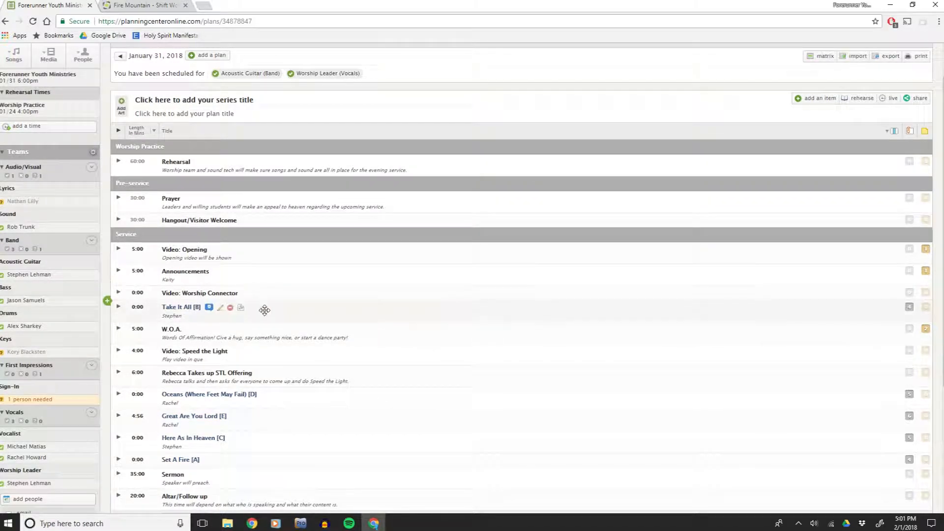
{"action": "left_click", "coordinate": [311, 525]}
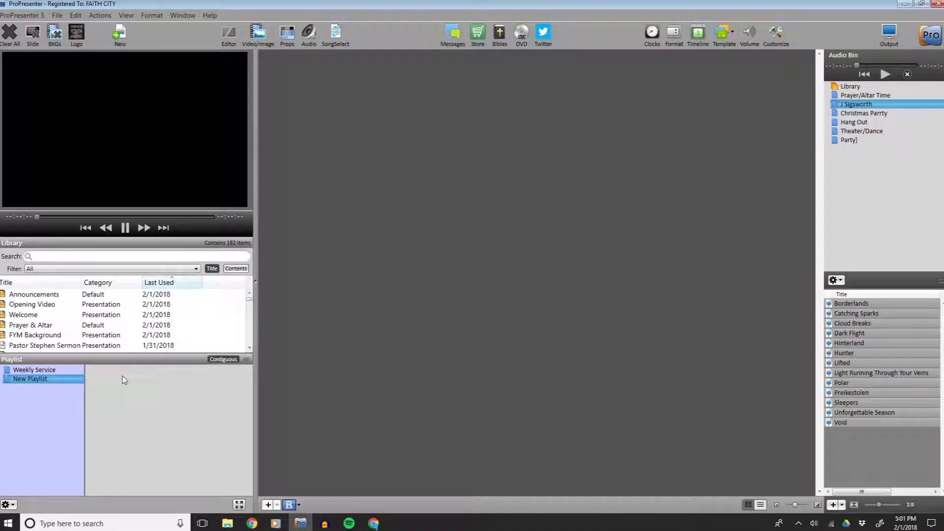
{"action": "left_click", "coordinate": [40, 371]}
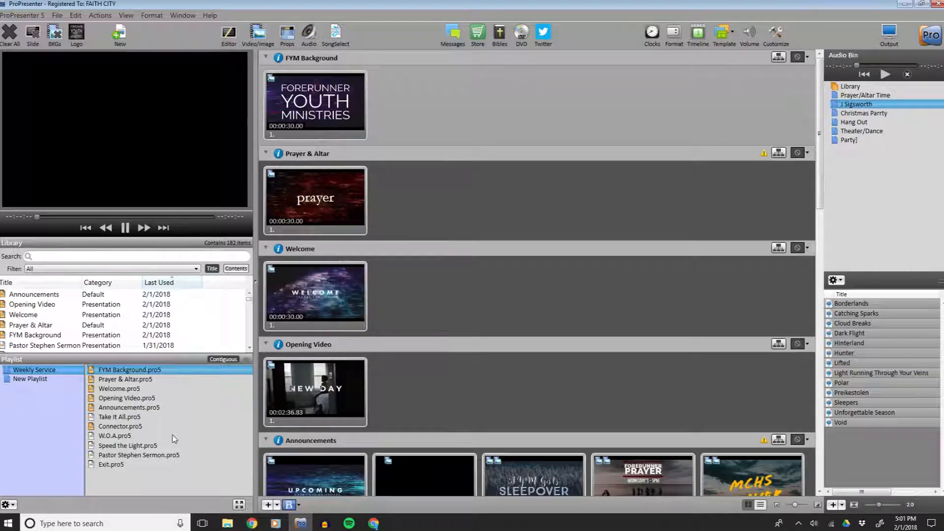
{"action": "left_click", "coordinate": [34, 379]}
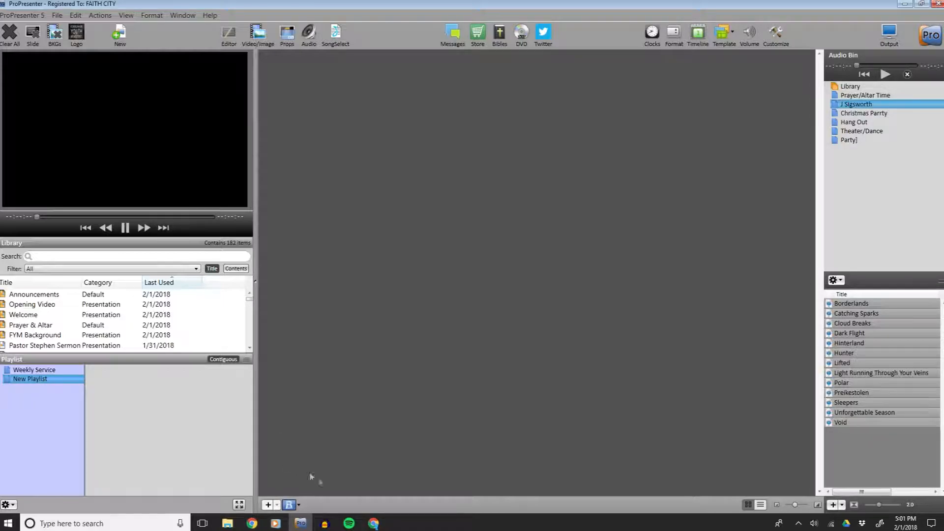
{"action": "left_click", "coordinate": [374, 524]}
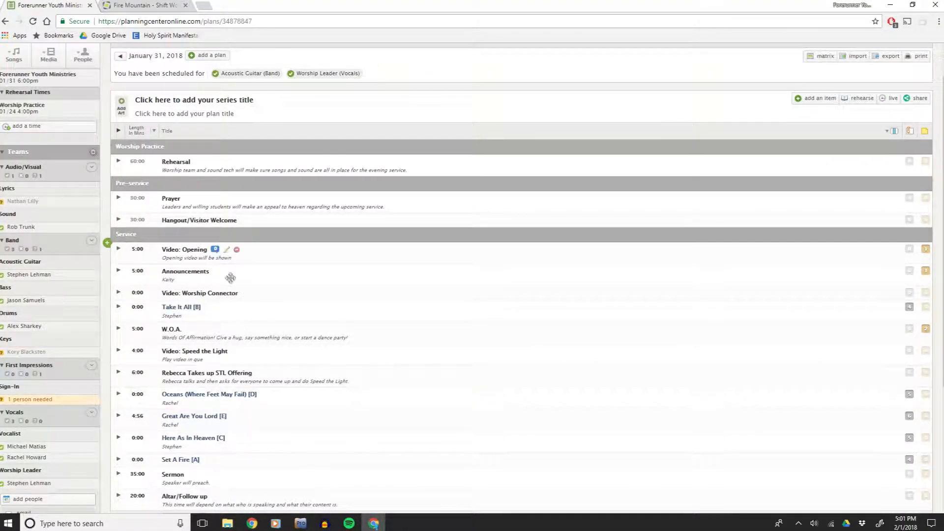
{"action": "scroll", "coordinate": [261, 259], "scroll_direction": "down", "scroll_amount": 1}
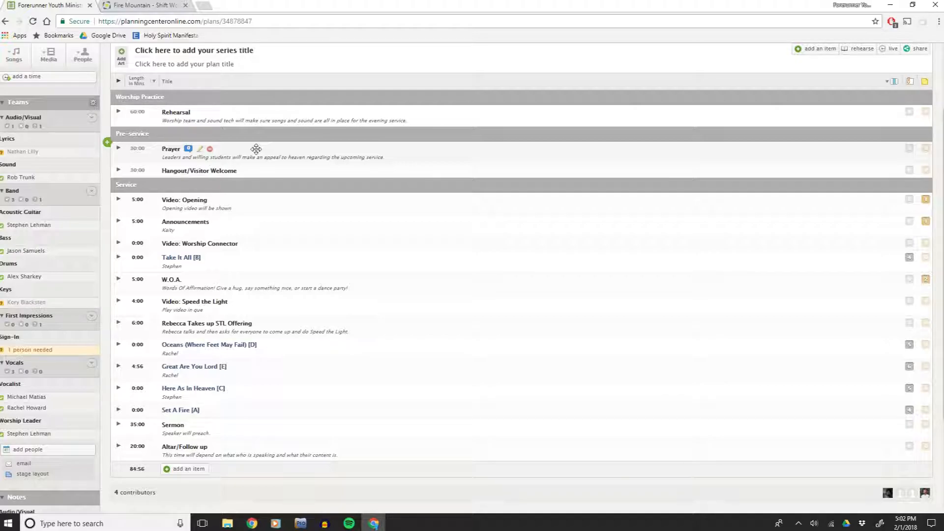
{"action": "left_click", "coordinate": [302, 524]}
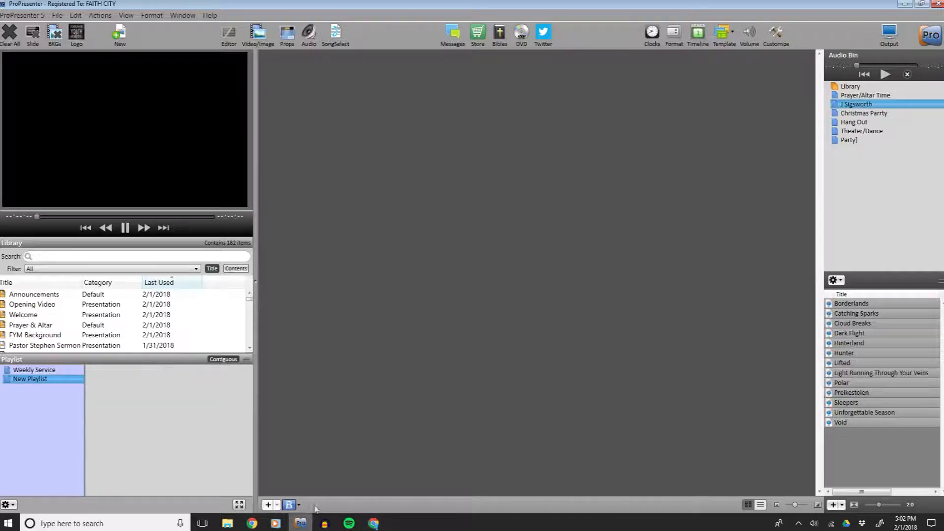
Search the library for "pra", select the Prayer & Altar presentation, and clear the search field.
{"action": "left_click", "coordinate": [72, 257]}
{"action": "type", "text": "pra"}
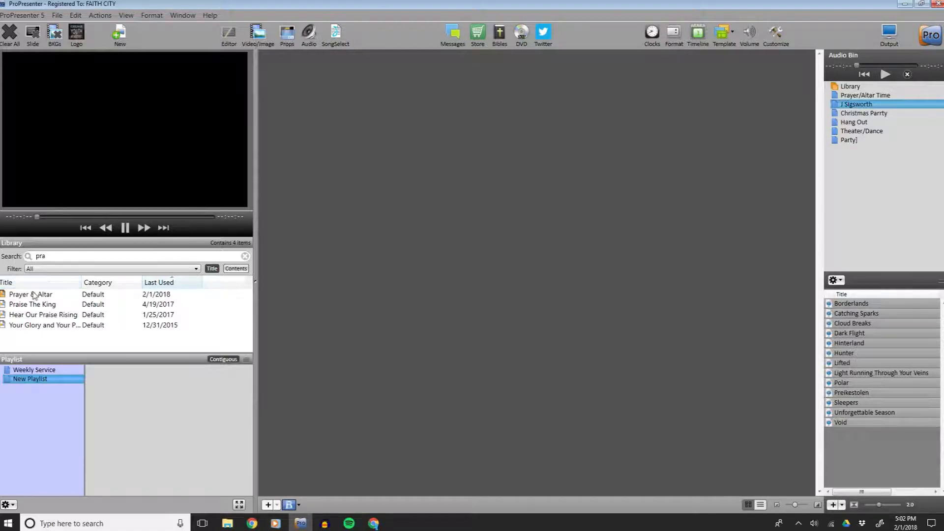
{"action": "left_click", "coordinate": [34, 296]}
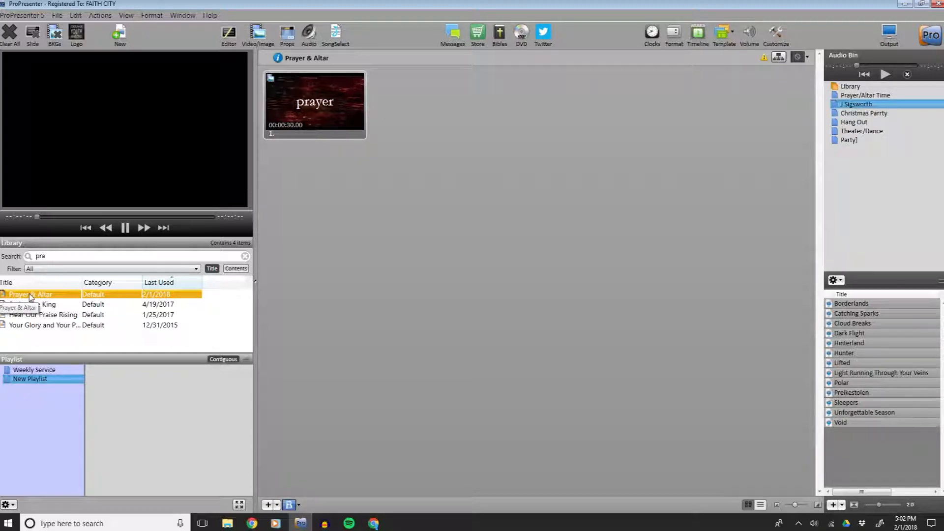
{"action": "left_click", "coordinate": [24, 256]}
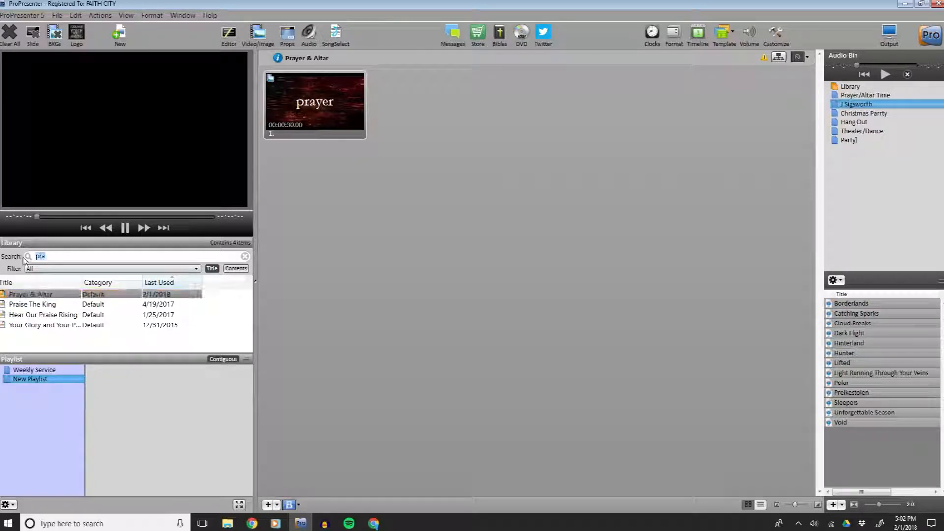
{"action": "key", "text": "BackSpace"}
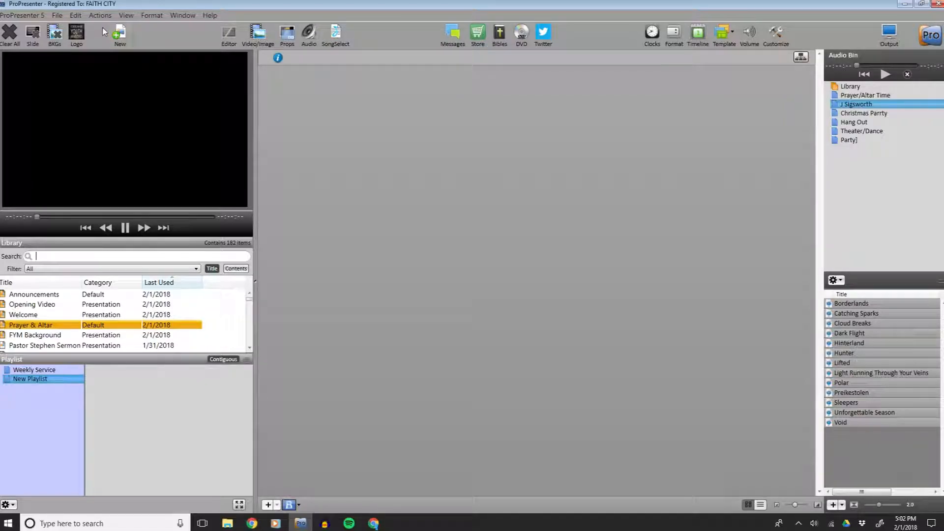
Create a new Presentation-category file named "Prayer Trial".
{"action": "left_click", "coordinate": [57, 16]}
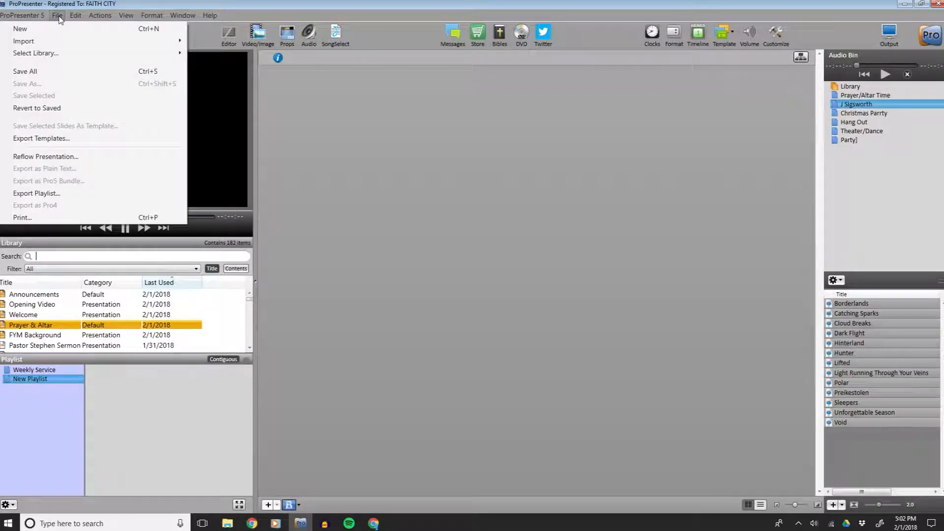
{"action": "left_click", "coordinate": [61, 28]}
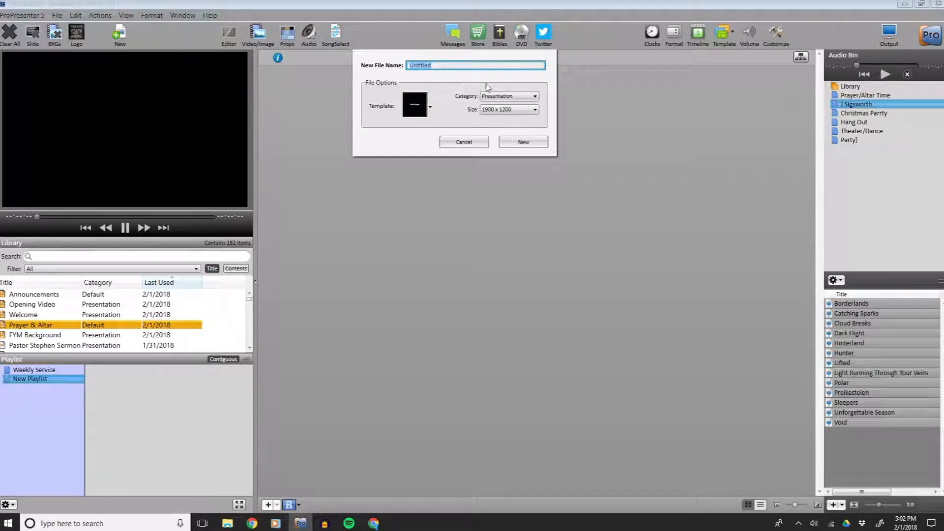
{"action": "left_click", "coordinate": [514, 97]}
{"action": "left_click", "coordinate": [514, 97]}
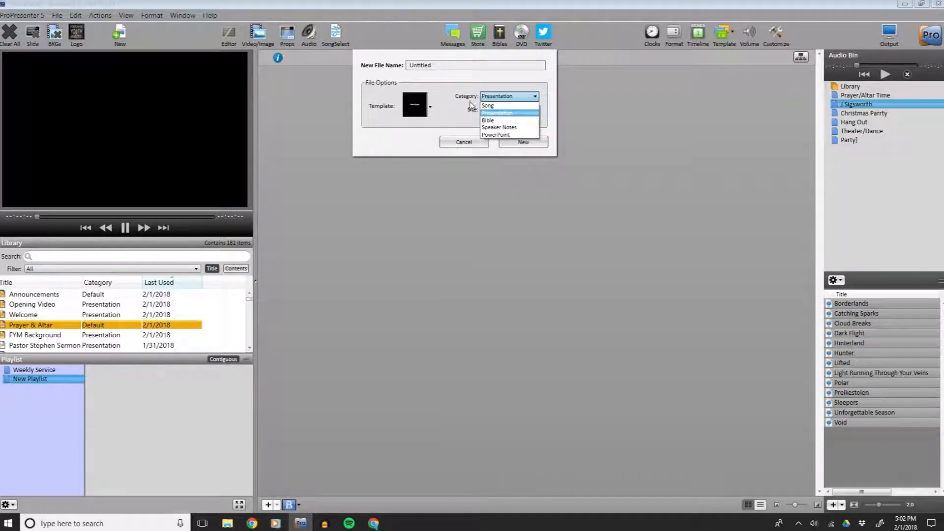
{"action": "left_click", "coordinate": [487, 112]}
{"action": "left_click", "coordinate": [431, 108]}
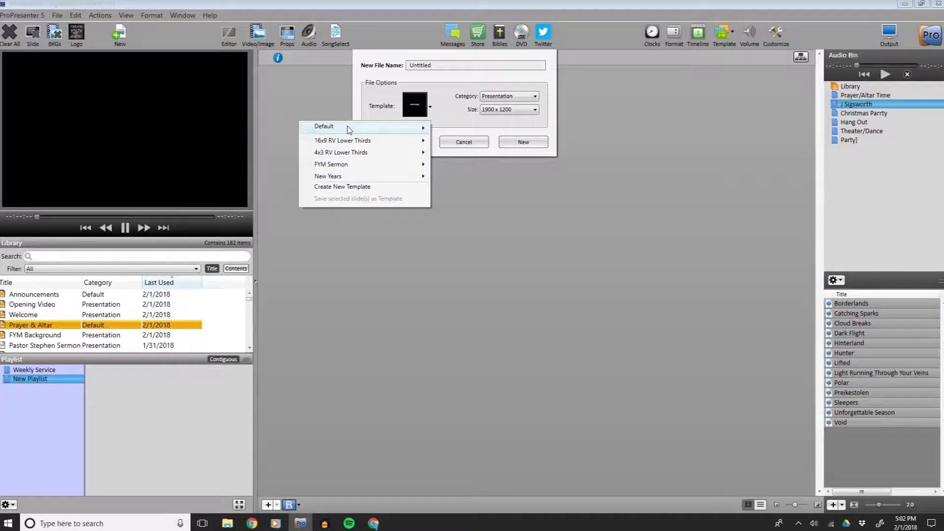
{"action": "left_click", "coordinate": [424, 84]}
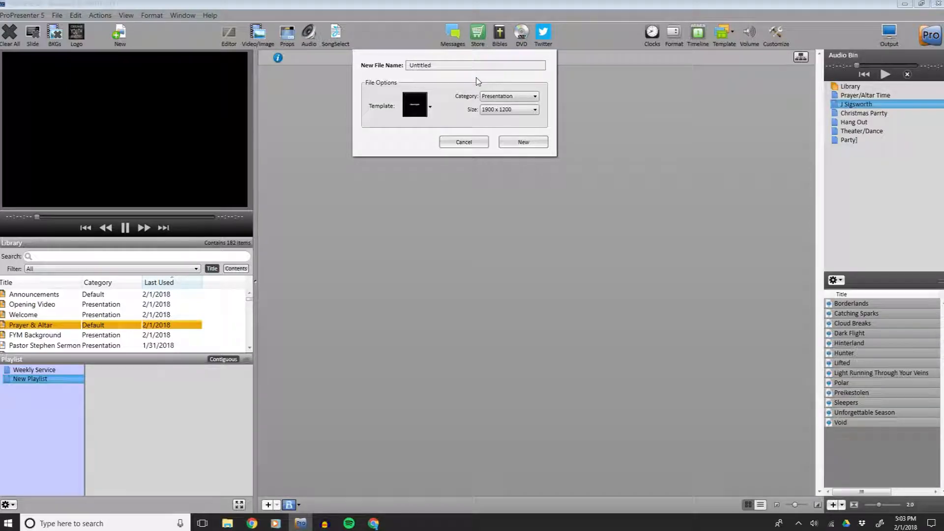
{"action": "left_click_drag", "start_coordinate": [451, 65], "coordinate": [383, 66]}
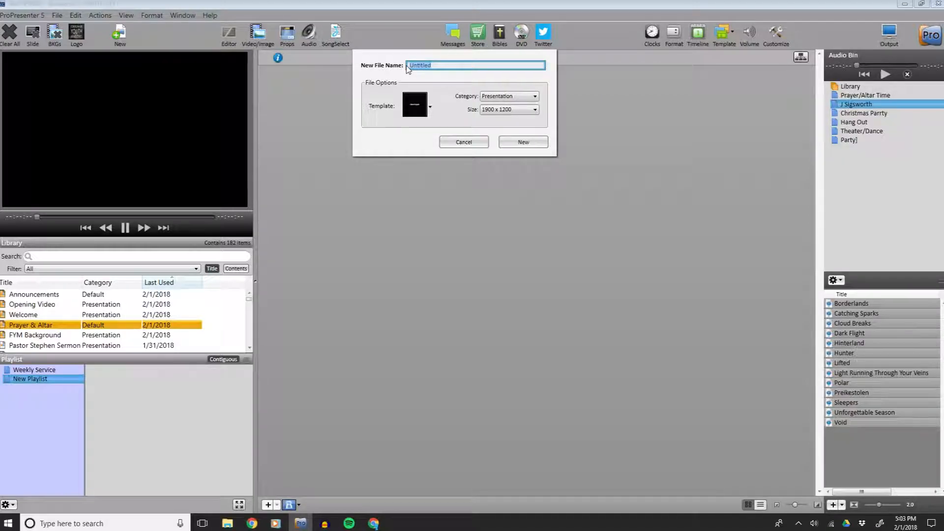
{"action": "type", "text": "Prayer Trial"}
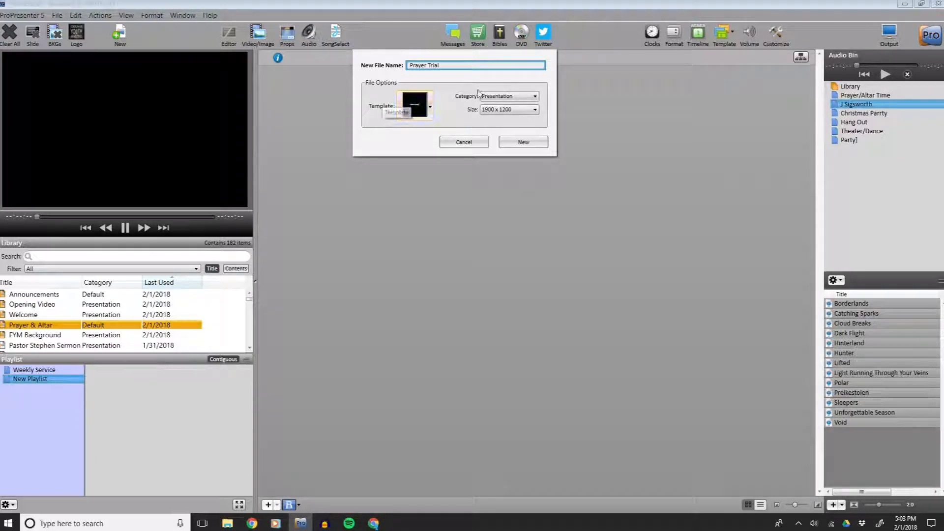
{"action": "left_click", "coordinate": [507, 143]}
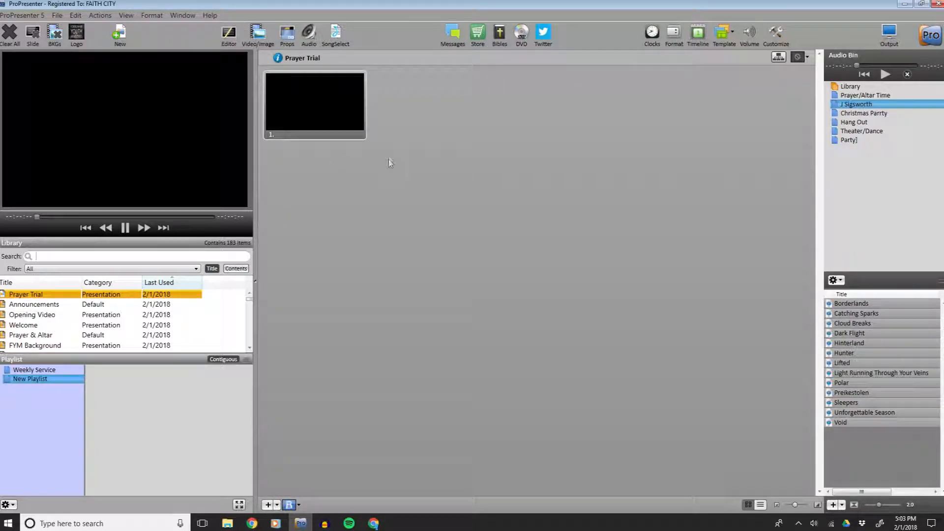
Add two blank slides to the presentation and delete both of them again.
{"action": "left_click", "coordinate": [268, 505]}
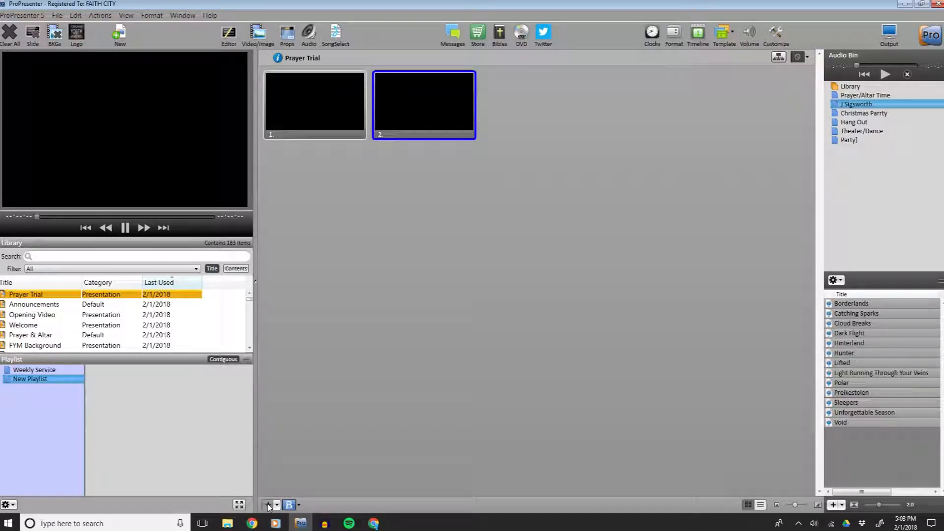
{"action": "left_click", "coordinate": [268, 505]}
{"action": "left_click", "coordinate": [397, 112]}
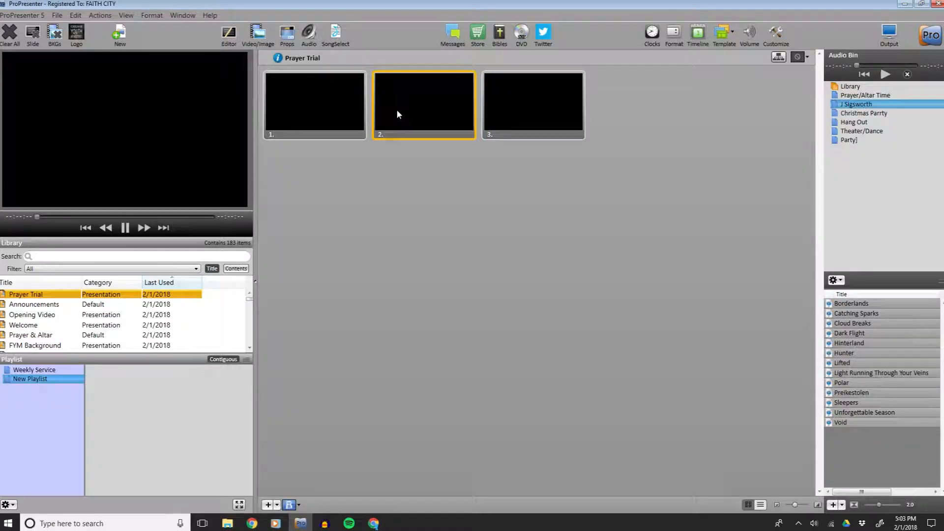
{"action": "right_click", "coordinate": [397, 113]}
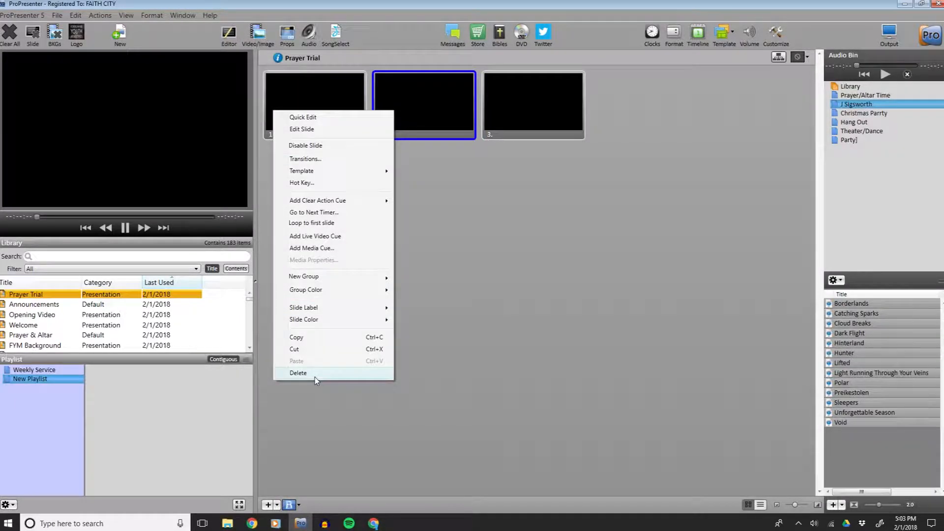
{"action": "left_click", "coordinate": [298, 373]}
{"action": "right_click", "coordinate": [429, 89]}
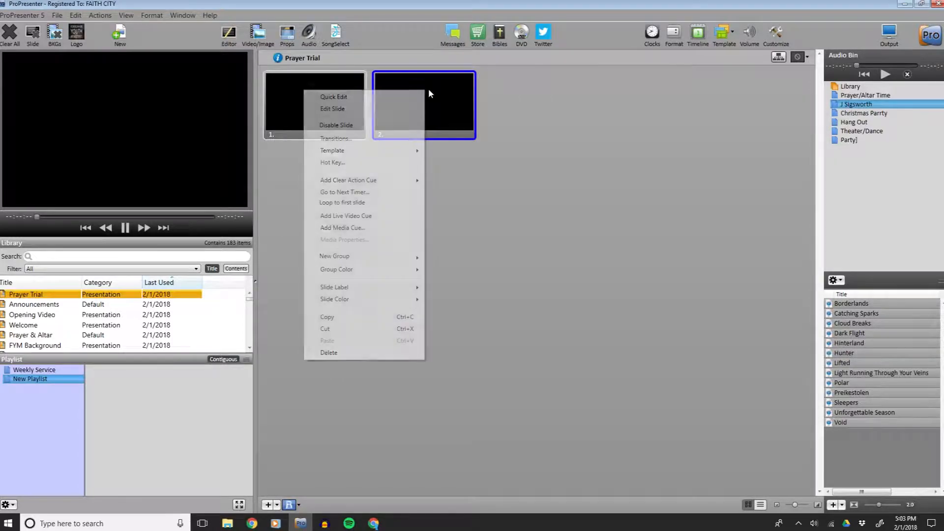
{"action": "left_click", "coordinate": [339, 352]}
Open the Video/Image bin and browse the Videos Backgrounds folder in File Explorer.
{"action": "left_click", "coordinate": [310, 116]}
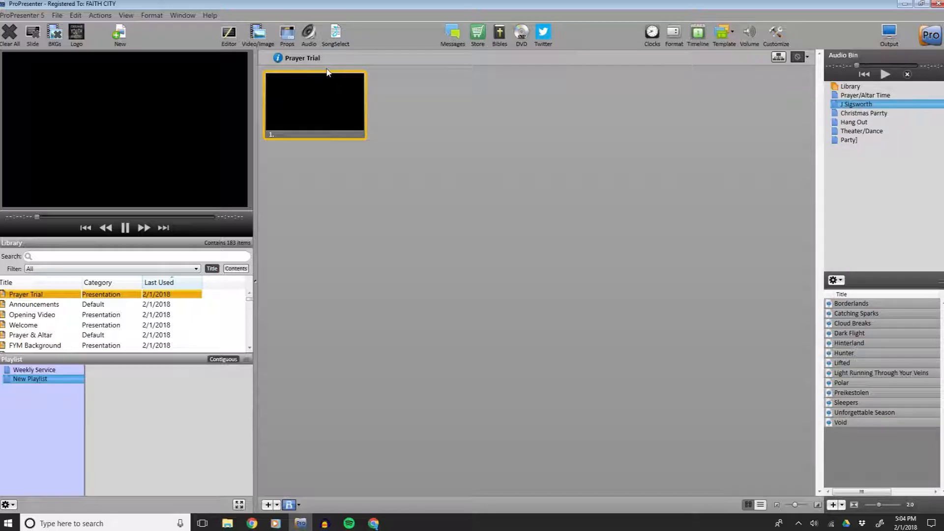
{"action": "left_click", "coordinate": [257, 33]}
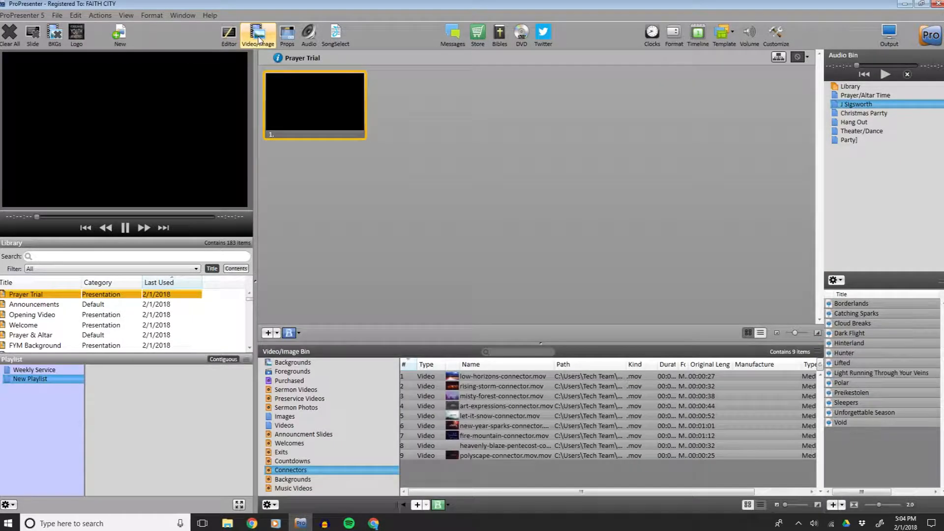
{"action": "left_click_drag", "start_coordinate": [394, 343], "coordinate": [393, 322]}
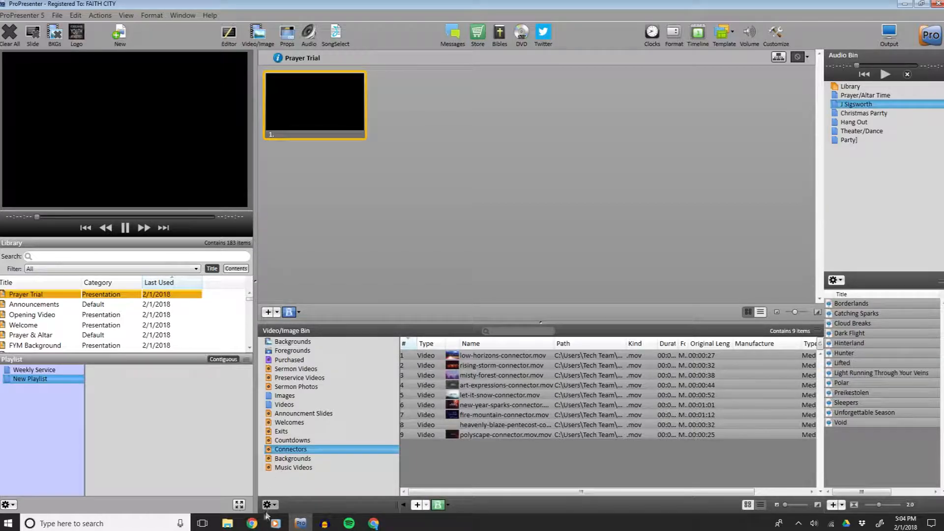
{"action": "left_click", "coordinate": [227, 523]}
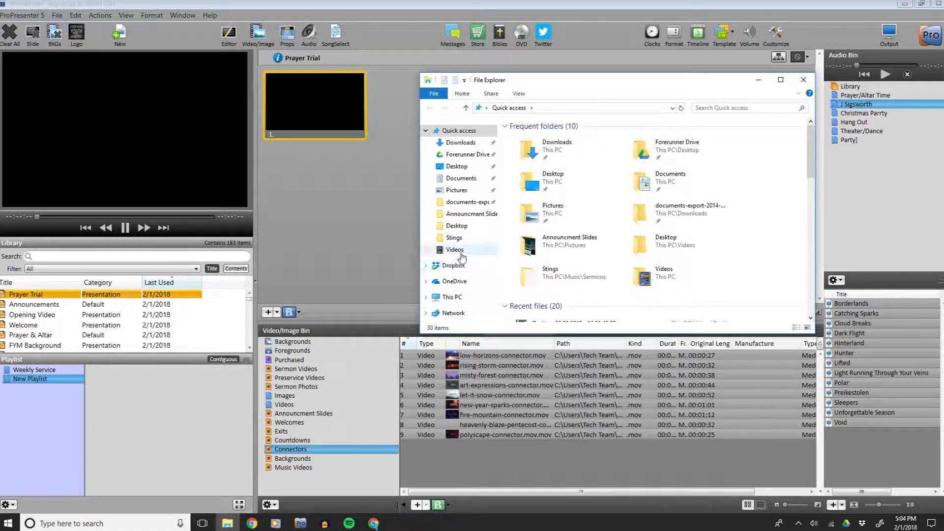
{"action": "left_click", "coordinate": [457, 250]}
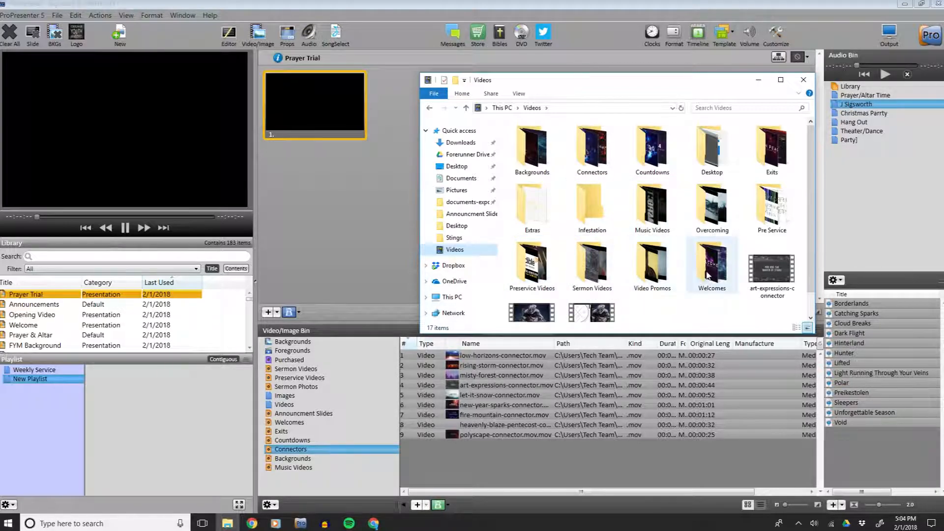
{"action": "mouse_move", "coordinate": [708, 272]}
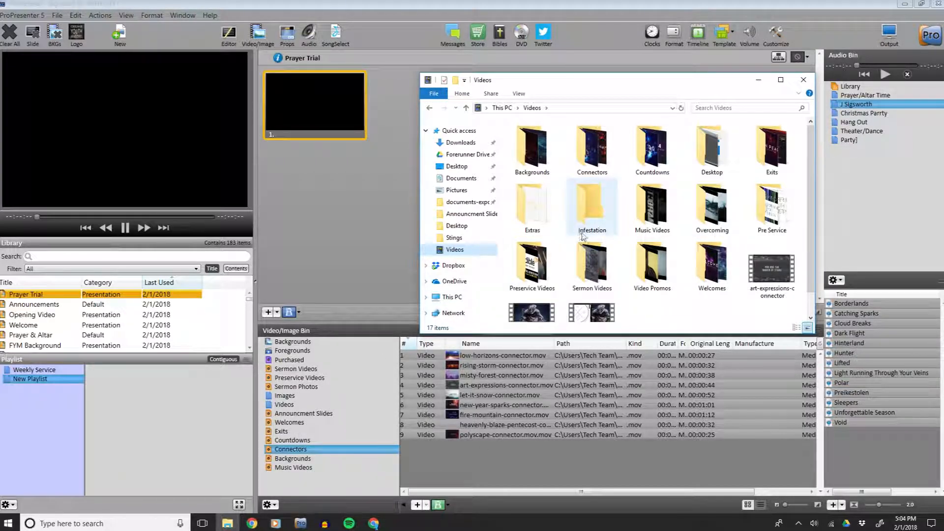
{"action": "double_click", "coordinate": [532, 147]}
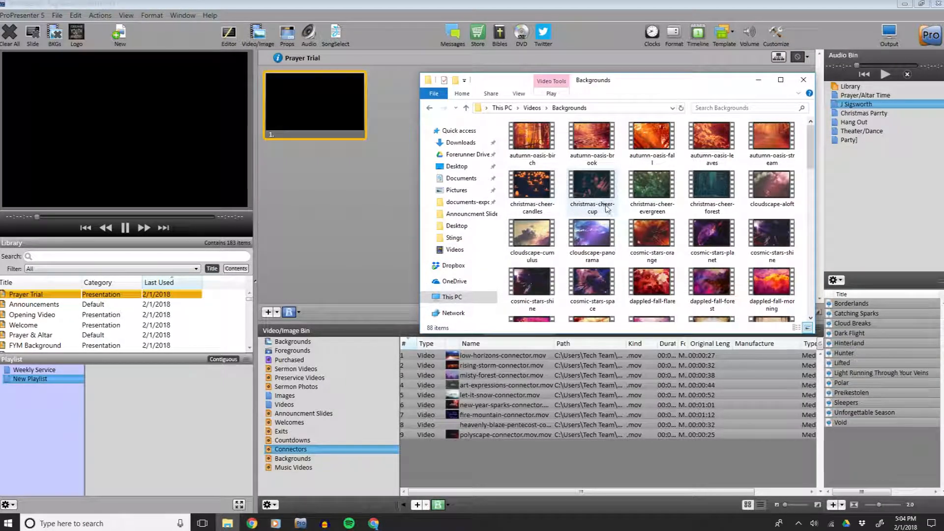
{"action": "scroll", "coordinate": [556, 197], "scroll_direction": "down", "scroll_amount": 10}
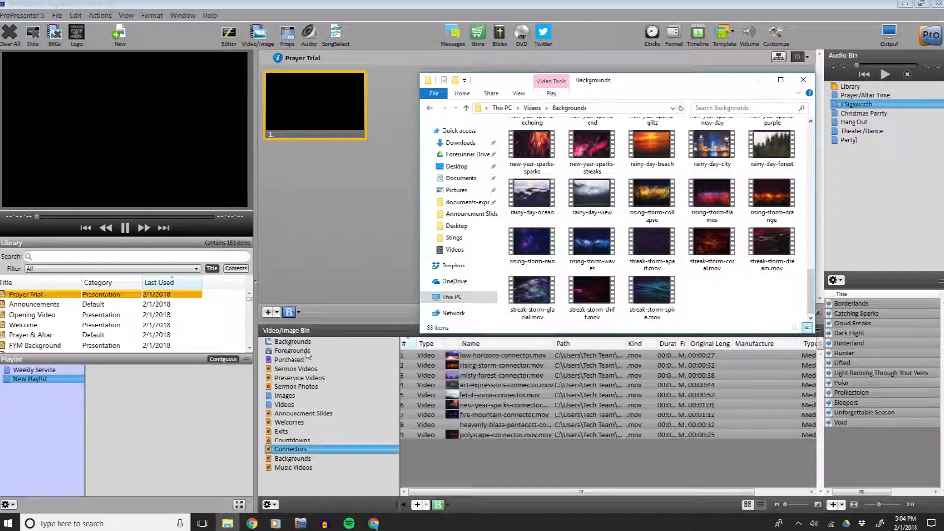
{"action": "left_click", "coordinate": [803, 80]}
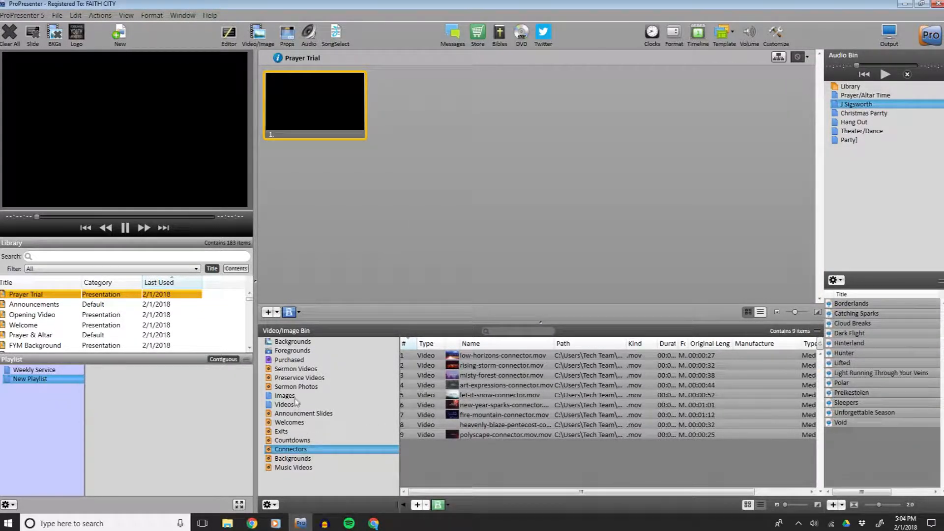
Apply heavenly-blaze-blue.mov from the Backgrounds bin as the background of the first slide.
{"action": "left_click", "coordinate": [301, 459]}
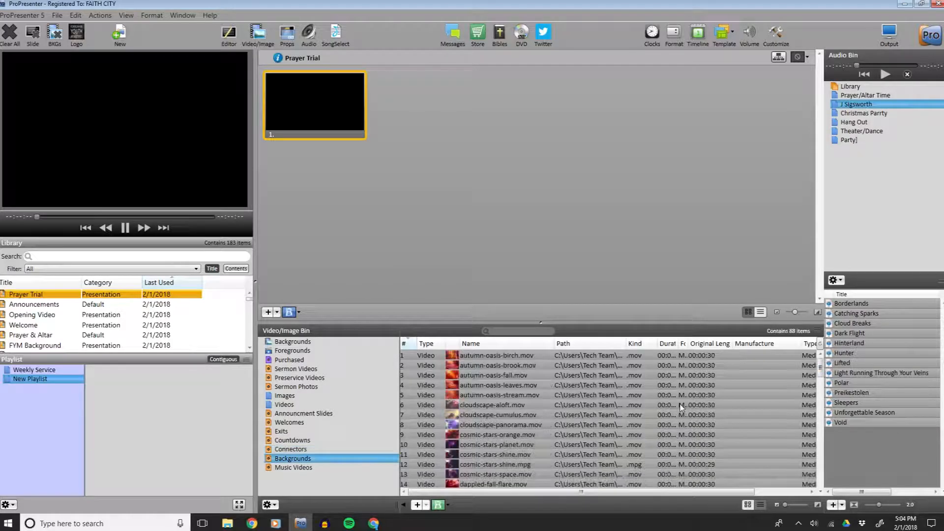
{"action": "scroll", "coordinate": [605, 413], "scroll_direction": "down", "scroll_amount": 13}
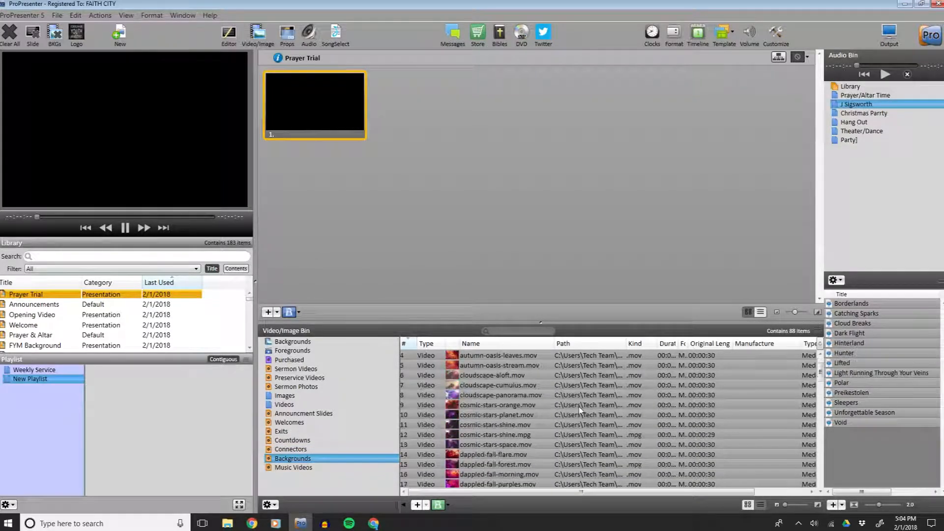
{"action": "scroll", "coordinate": [585, 404], "scroll_direction": "down", "scroll_amount": 12}
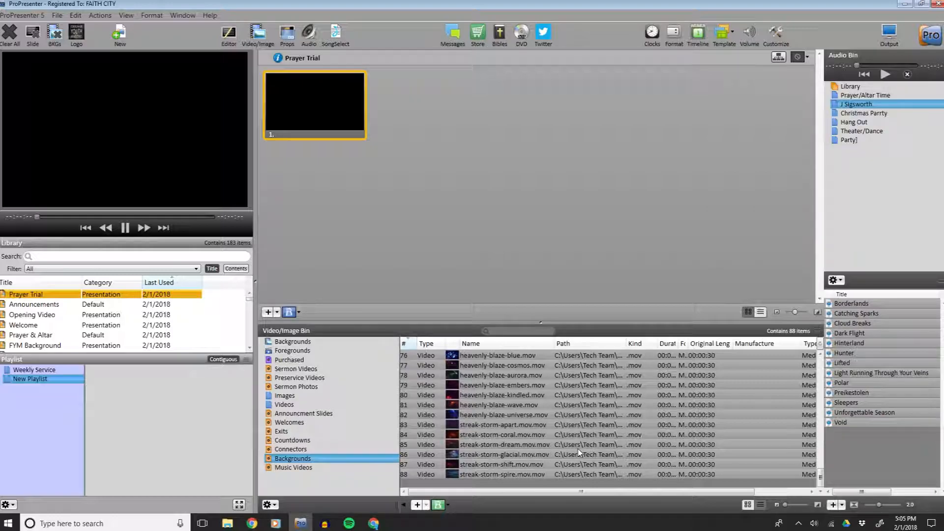
{"action": "scroll", "coordinate": [487, 395], "scroll_direction": "up", "scroll_amount": 1}
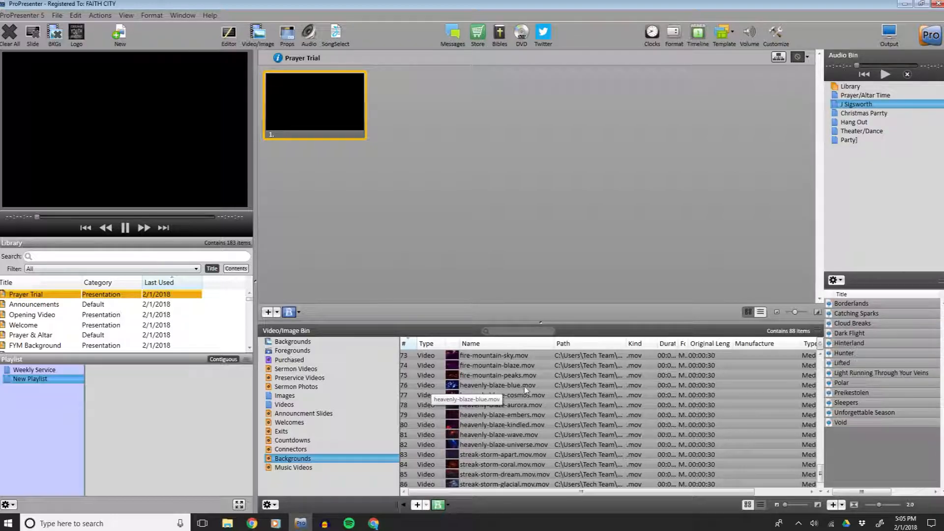
{"action": "left_click_drag", "start_coordinate": [524, 385], "coordinate": [304, 122]}
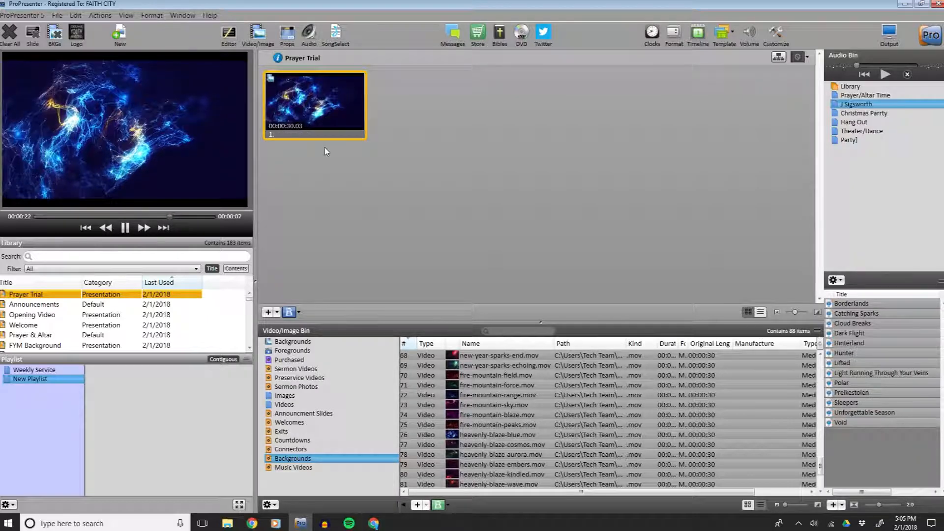
Open the slide in the Slide Editor and replace its placeholder text with "Prayer".
{"action": "right_click", "coordinate": [303, 113]}
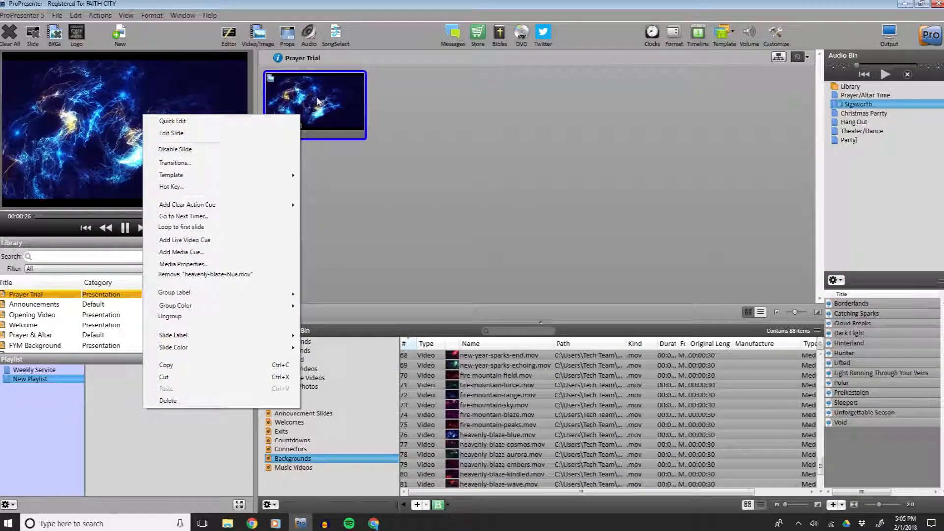
{"action": "left_click", "coordinate": [180, 134]}
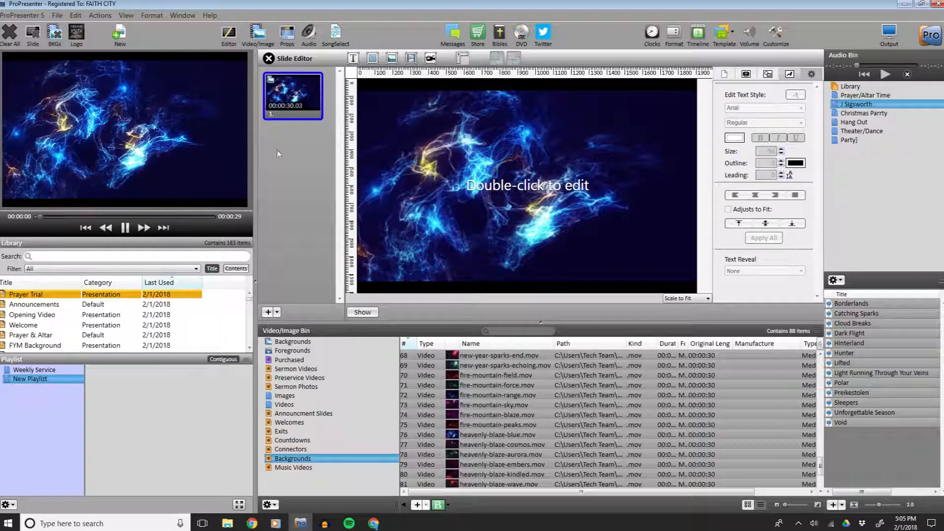
{"action": "left_click", "coordinate": [497, 185]}
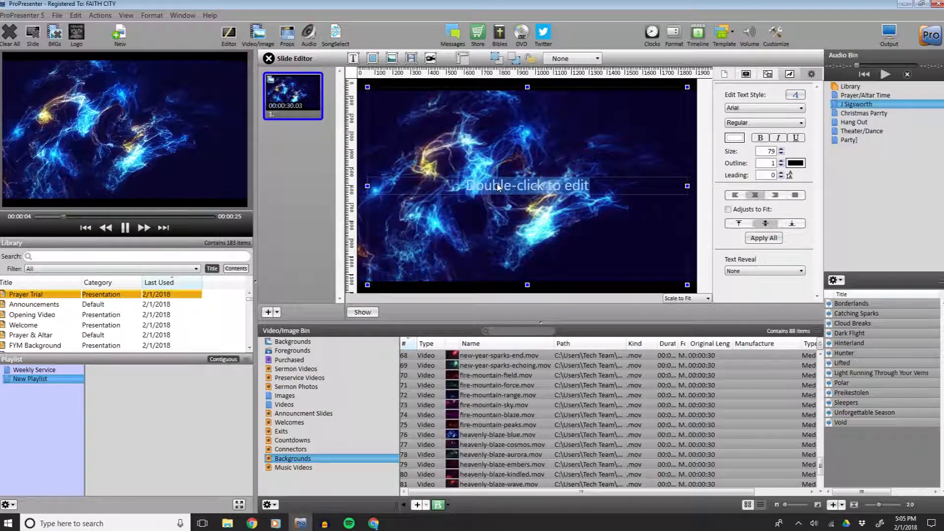
{"action": "double_click", "coordinate": [498, 187]}
{"action": "type", "text": "Prayer"}
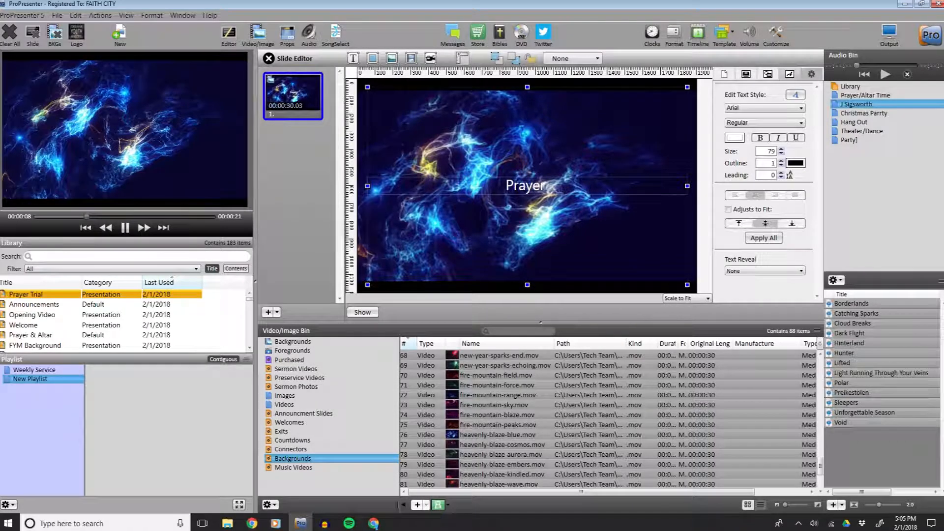
{"action": "key", "text": "BackSpace"}
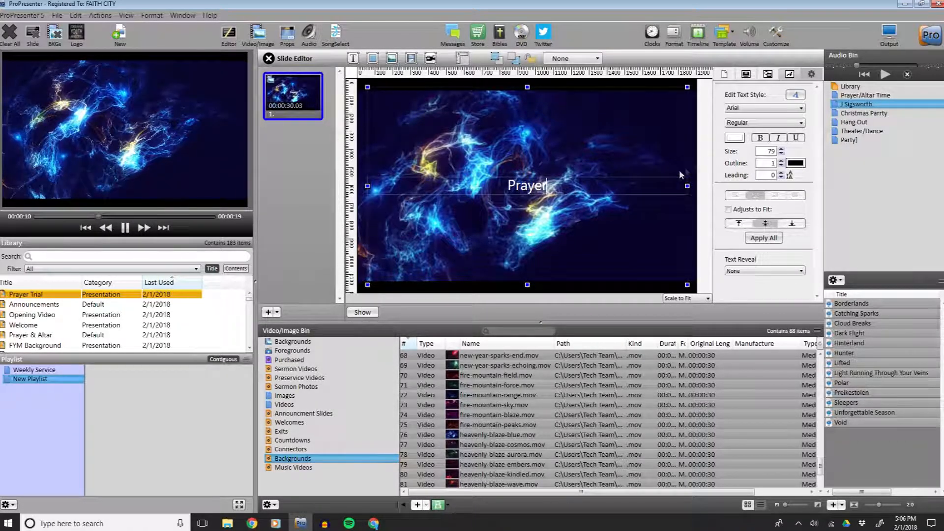
Set the Prayer text size to 250 and show the slide on output.
{"action": "key", "text": "ctrl+a"}
{"action": "type", "text": "200"}
{"action": "key", "text": "Tab"}
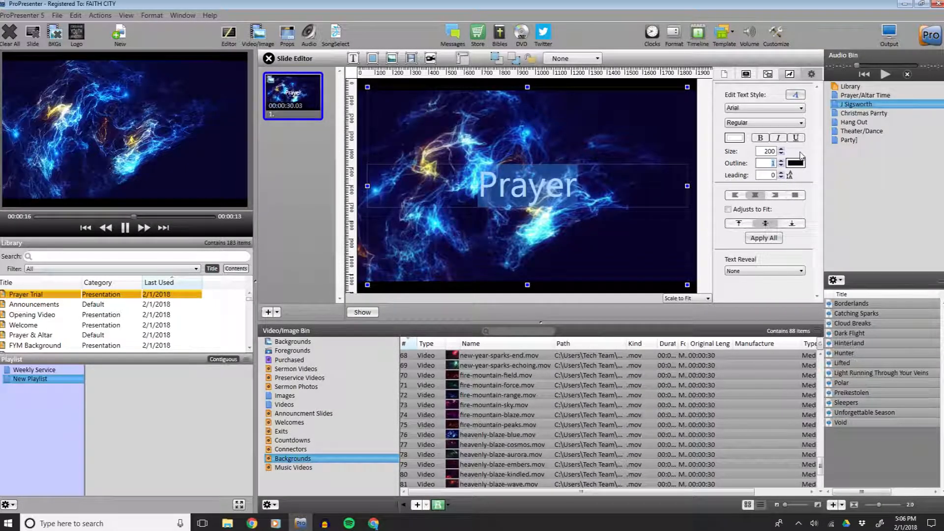
{"action": "key", "text": "shift+Tab"}
{"action": "type", "text": "250"}
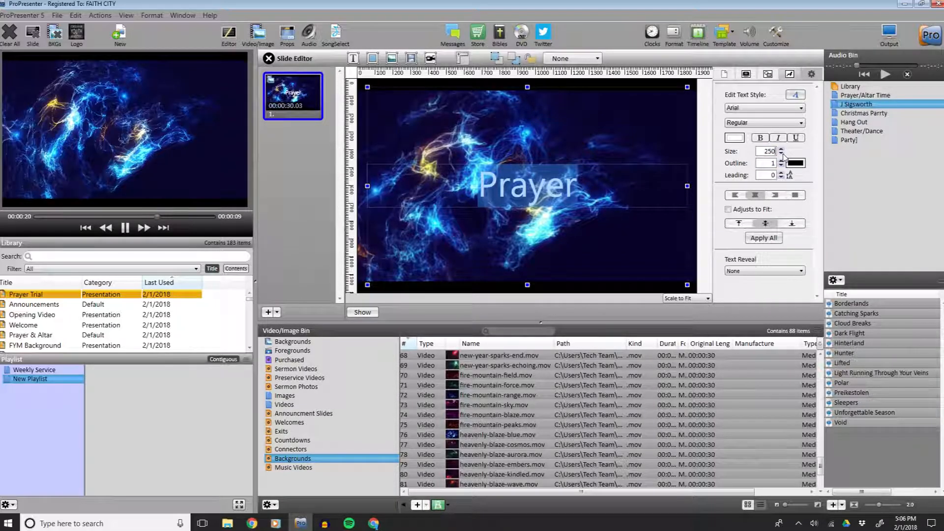
{"action": "key", "text": "Return"}
{"action": "left_click", "coordinate": [483, 138]}
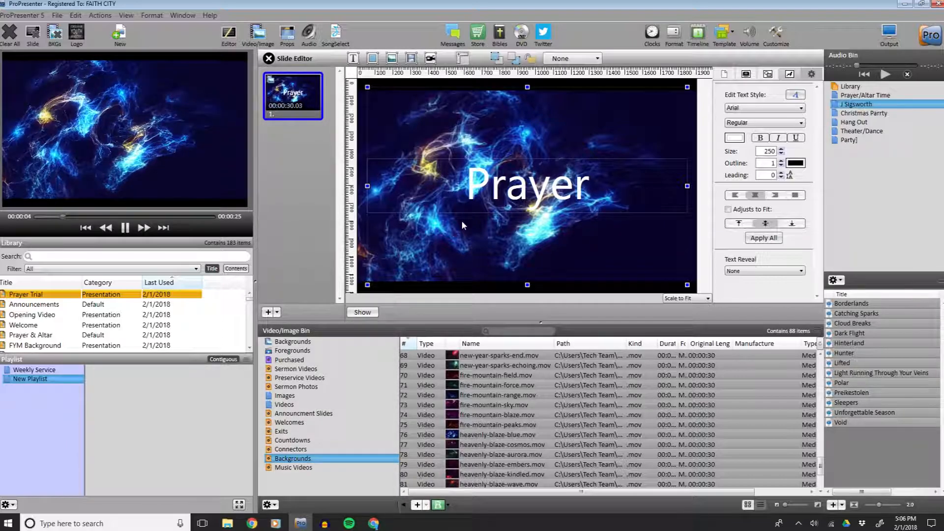
{"action": "left_click", "coordinate": [358, 314]}
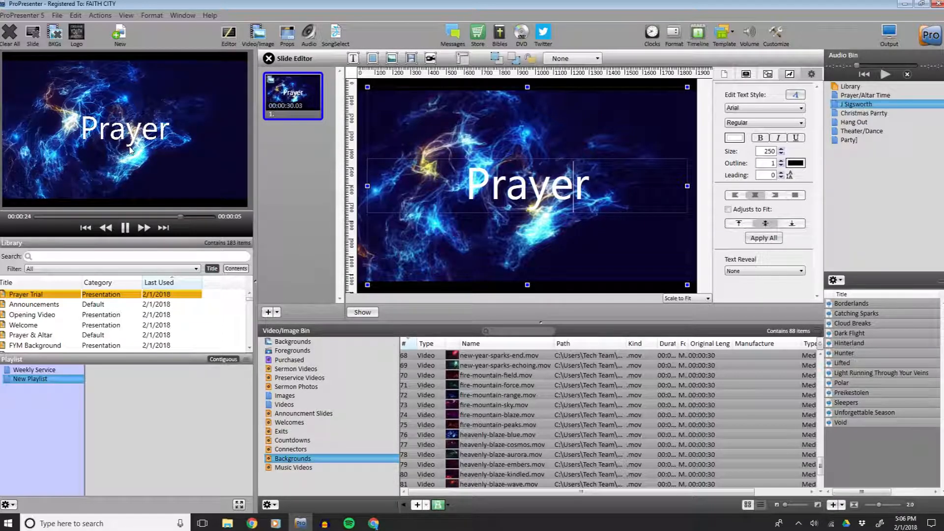
Select the Prayer text and set its outline width to 10, previewing the slide on output.
{"action": "left_click", "coordinate": [594, 181]}
{"action": "left_click_drag", "start_coordinate": [595, 181], "coordinate": [464, 183]}
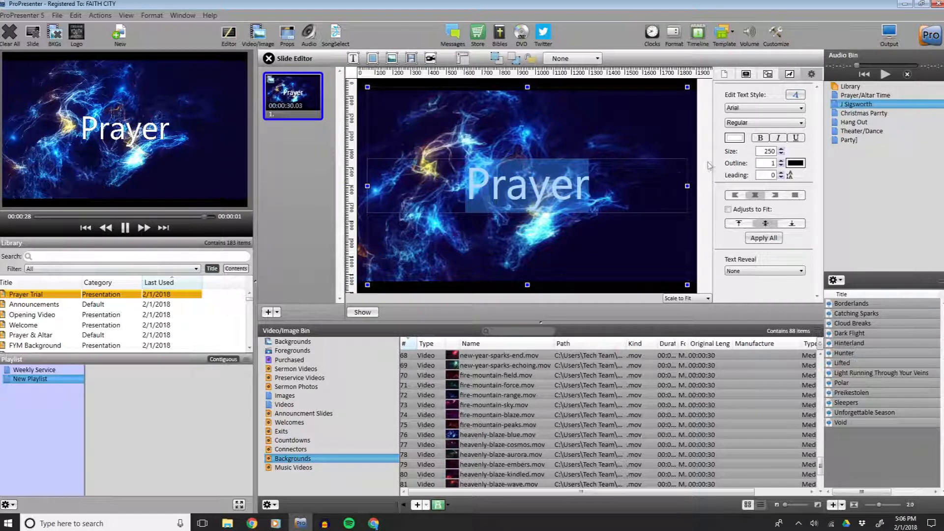
{"action": "left_click", "coordinate": [781, 161]}
{"action": "left_click", "coordinate": [781, 161]}
{"action": "left_click", "coordinate": [609, 193]}
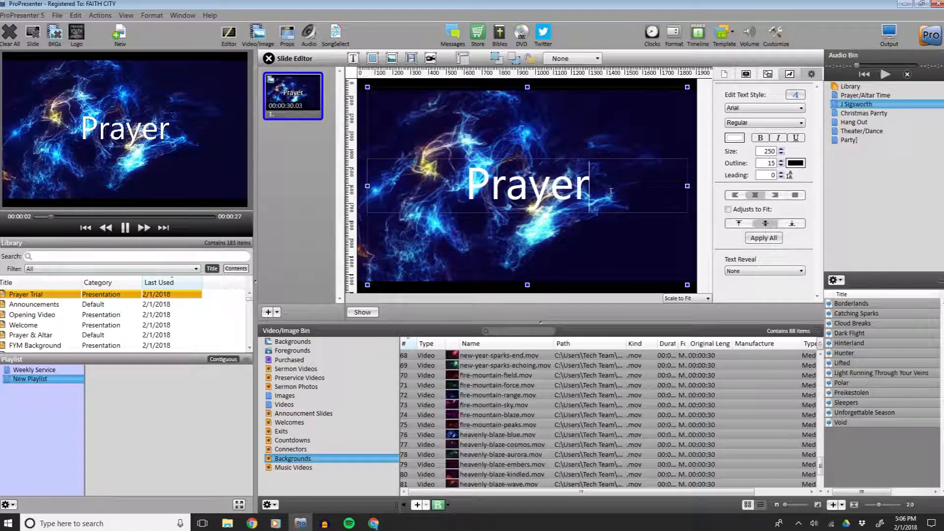
{"action": "left_click", "coordinate": [781, 161]}
{"action": "left_click", "coordinate": [781, 161]}
{"action": "left_click", "coordinate": [780, 162]}
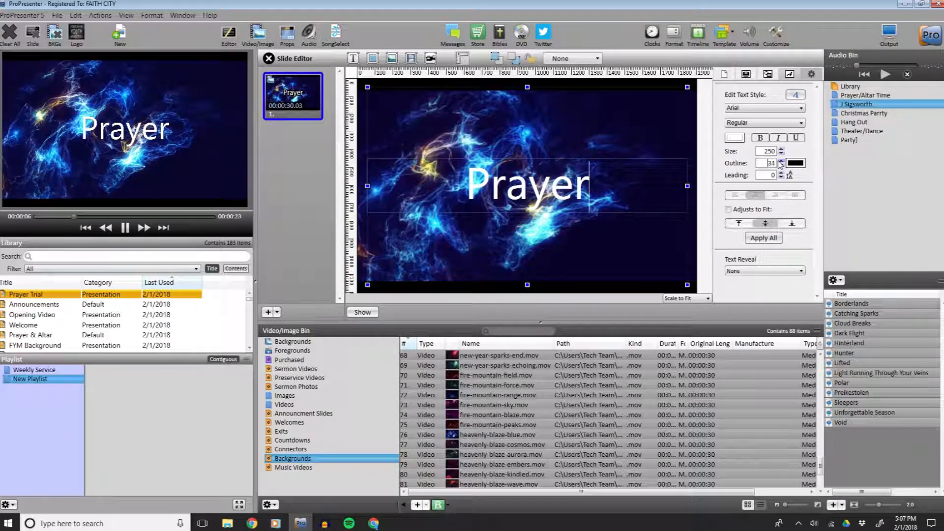
{"action": "left_click", "coordinate": [780, 161]}
{"action": "left_click", "coordinate": [362, 312]}
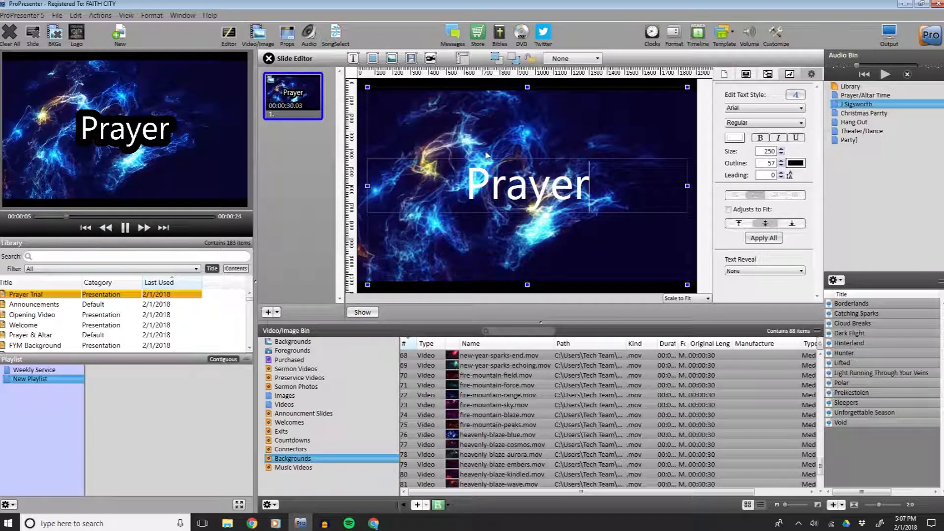
{"action": "left_click", "coordinate": [781, 165]}
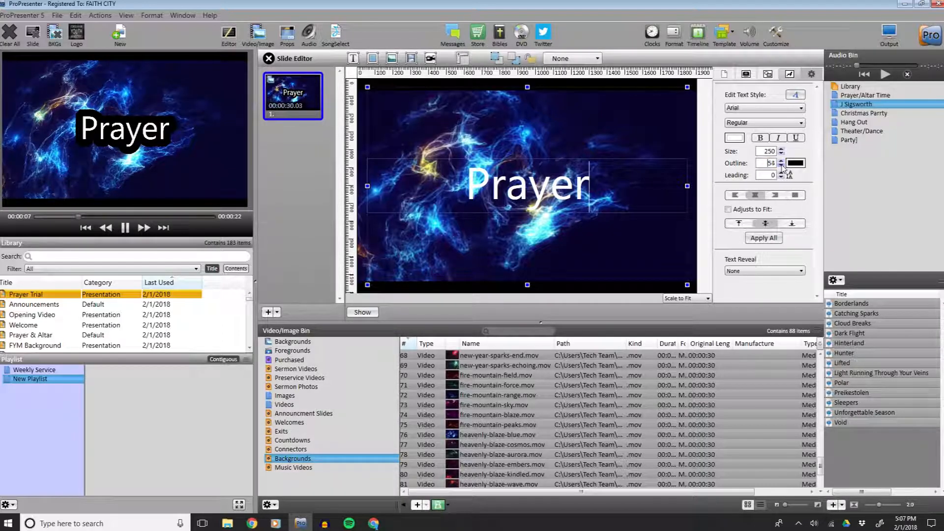
{"action": "left_click", "coordinate": [781, 165]}
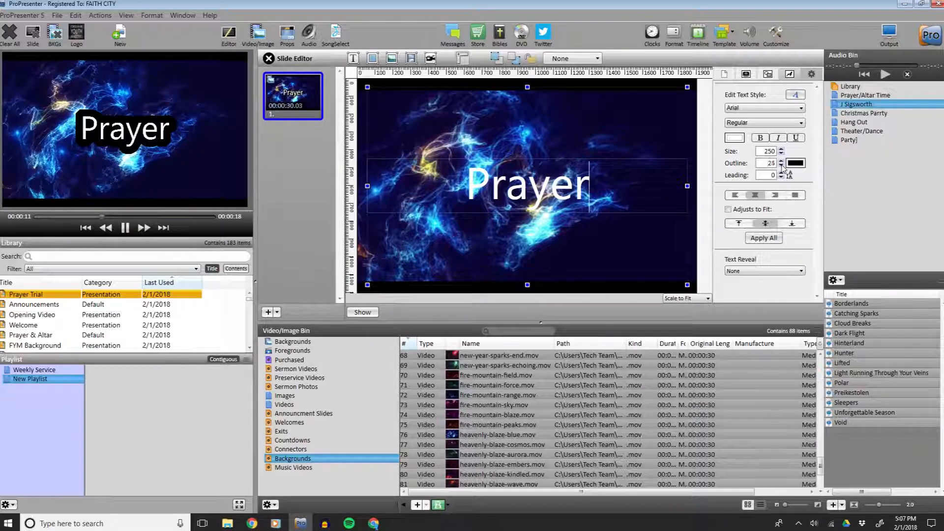
{"action": "left_click", "coordinate": [781, 165]}
{"action": "left_click", "coordinate": [781, 165]}
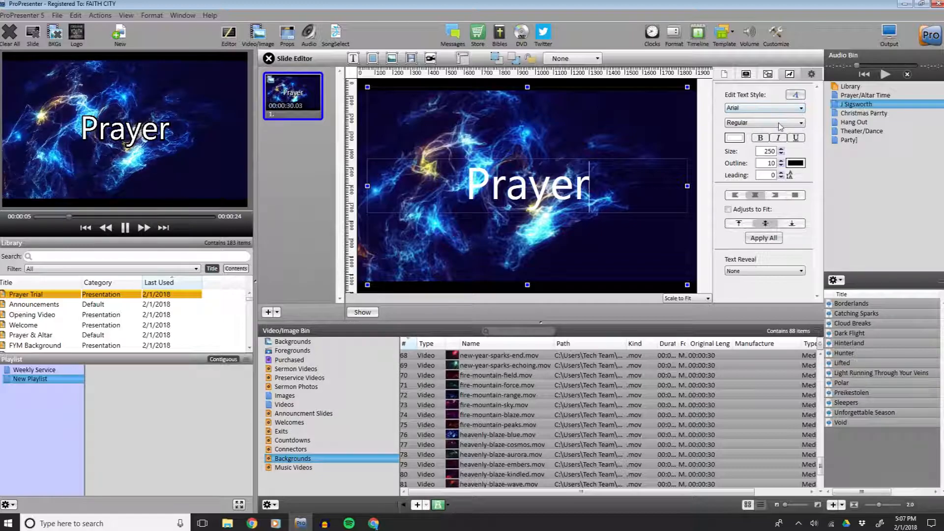
Examine the Slide Editor's object, slide and document property tabs before returning to the text settings.
{"action": "left_click", "coordinate": [768, 73]}
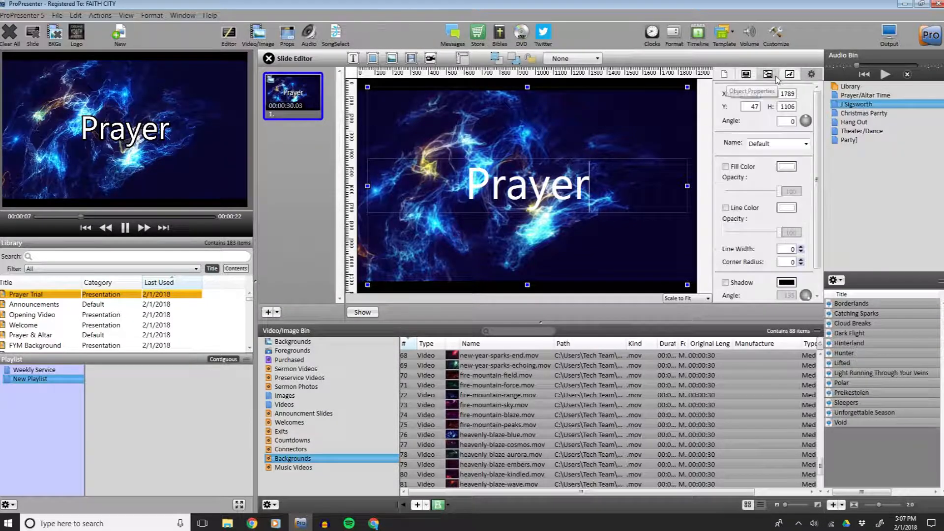
{"action": "left_click", "coordinate": [746, 74]}
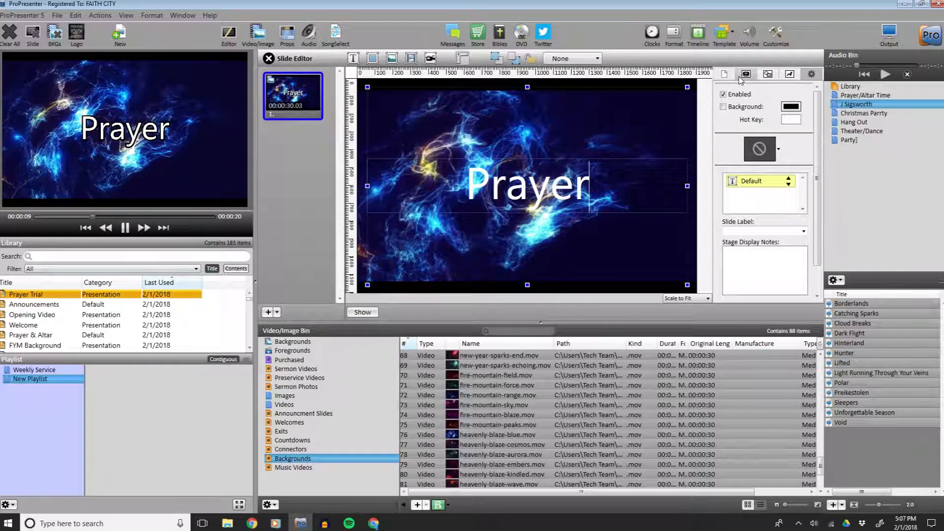
{"action": "left_click", "coordinate": [724, 74]}
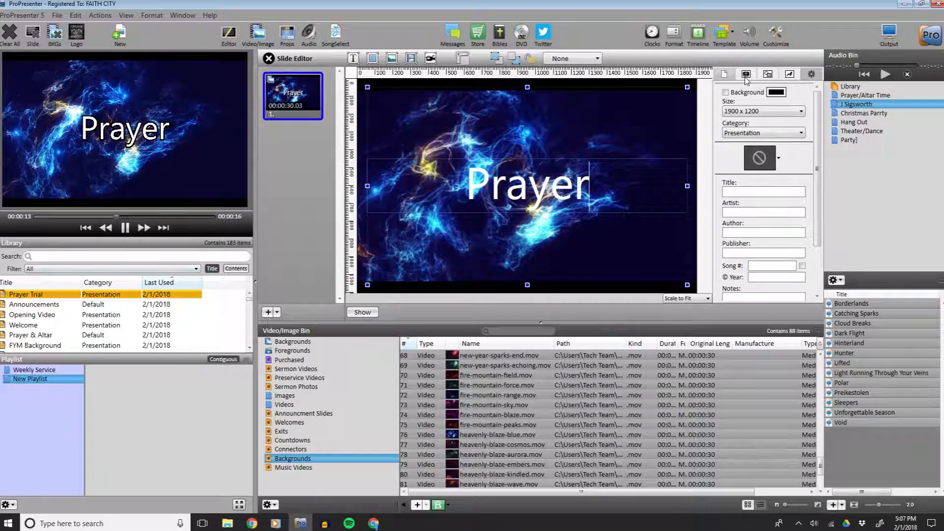
{"action": "left_click", "coordinate": [746, 75]}
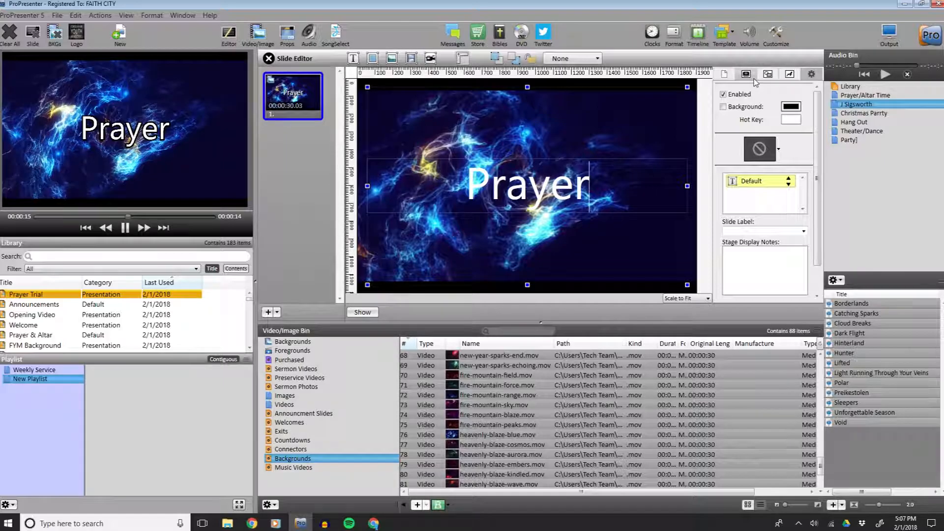
{"action": "left_click", "coordinate": [768, 74]}
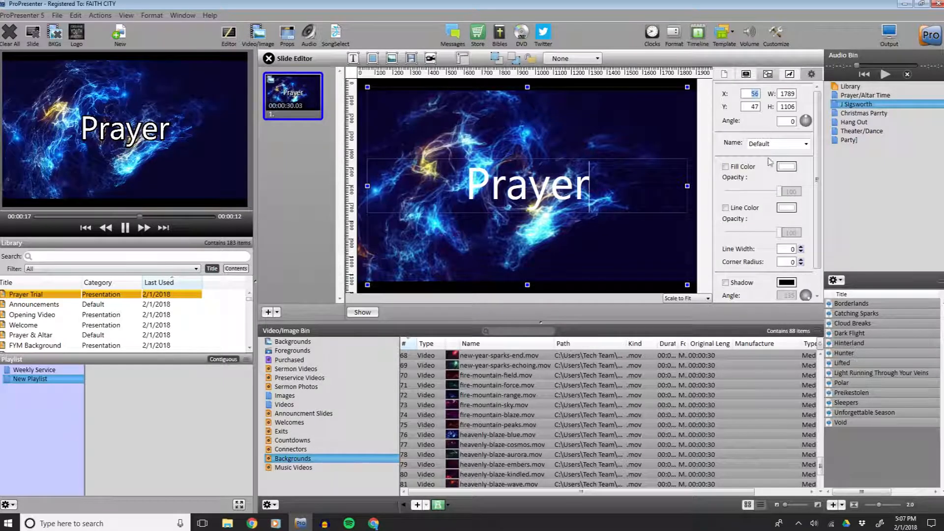
{"action": "scroll", "coordinate": [765, 184], "scroll_direction": "down", "scroll_amount": 1}
{"action": "scroll", "coordinate": [764, 185], "scroll_direction": "up", "scroll_amount": 1}
{"action": "left_click", "coordinate": [789, 74]}
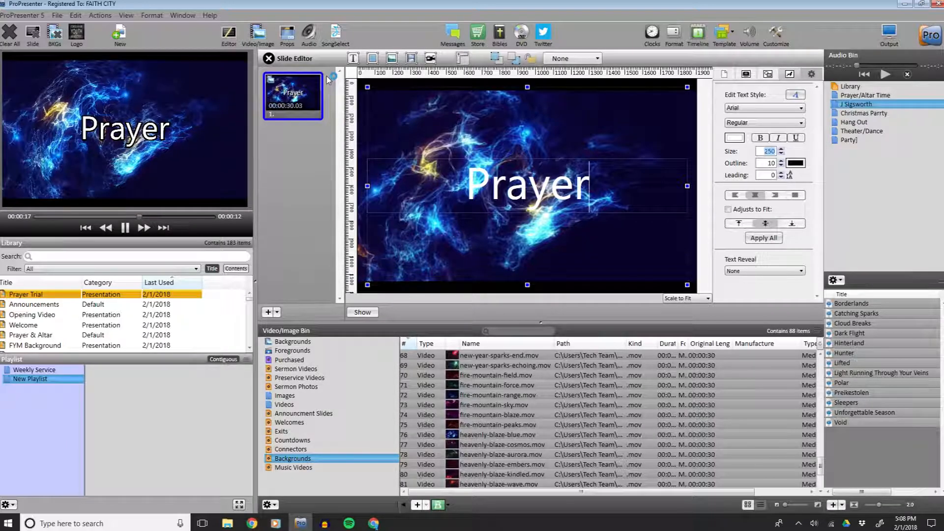
Close the Slide Editor and review the Planning Center service plan in the browser.
{"action": "left_click", "coordinate": [269, 58]}
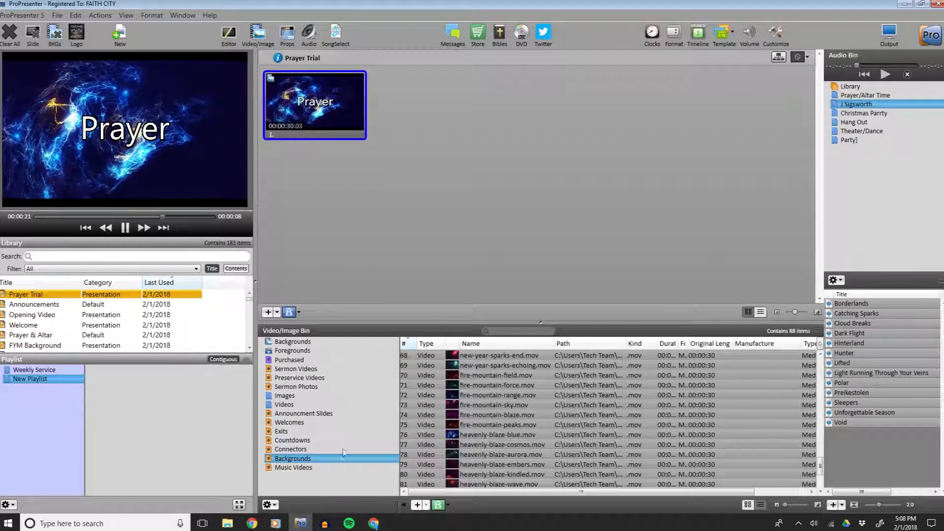
{"action": "left_click", "coordinate": [374, 523]}
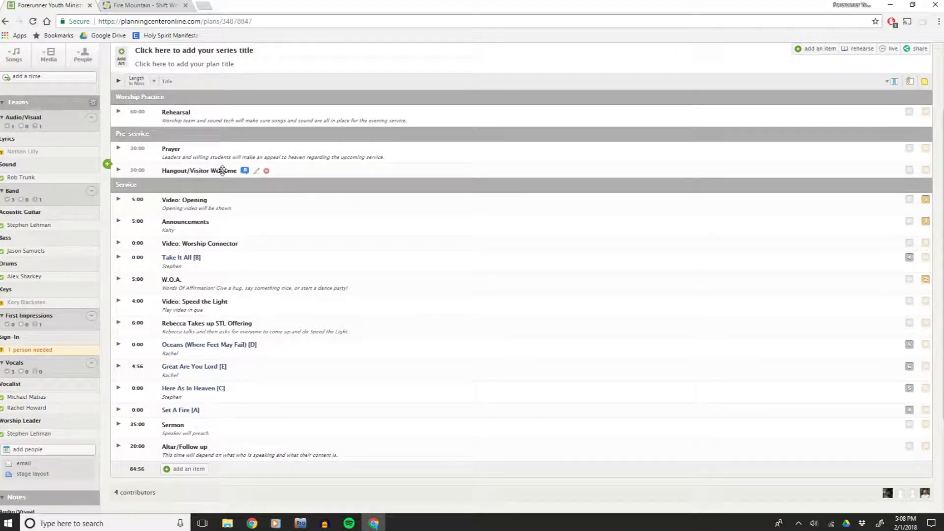
{"action": "left_click", "coordinate": [300, 524]}
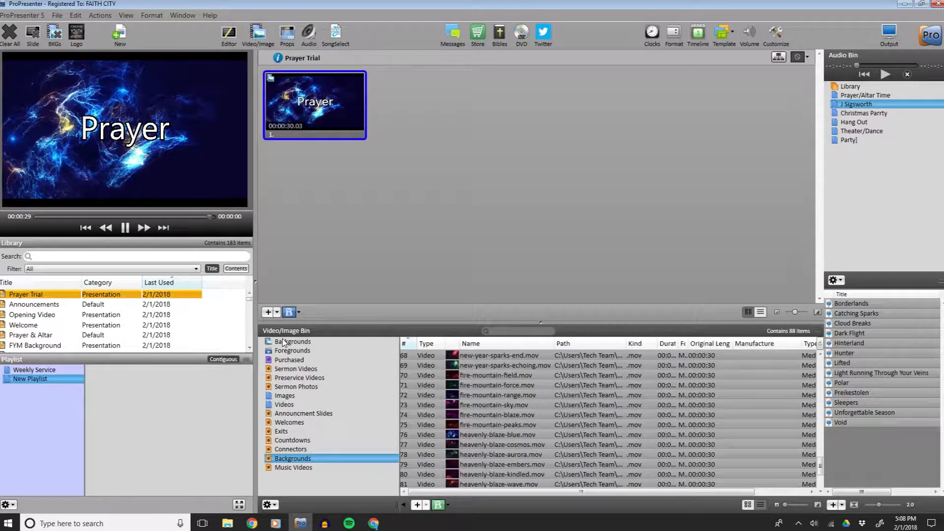
Preview heavenly-blaze-welcome.mov from the Welcomes bin, then reselect the Prayer slide.
{"action": "left_click", "coordinate": [290, 422]}
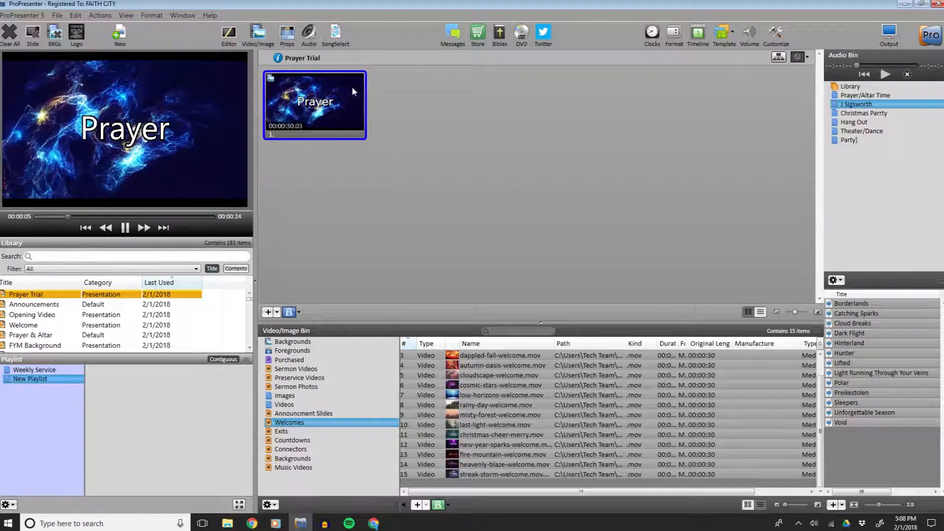
{"action": "left_click", "coordinate": [484, 465]}
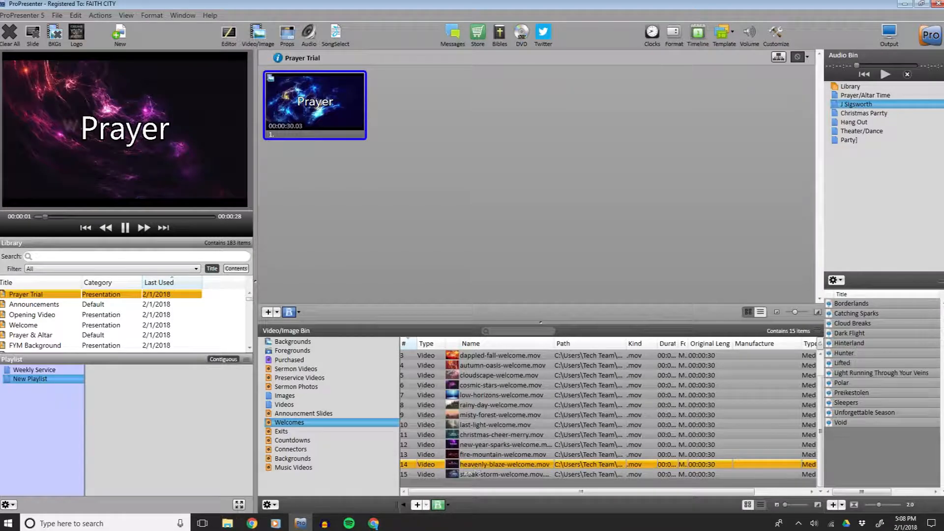
{"action": "left_click", "coordinate": [323, 127]}
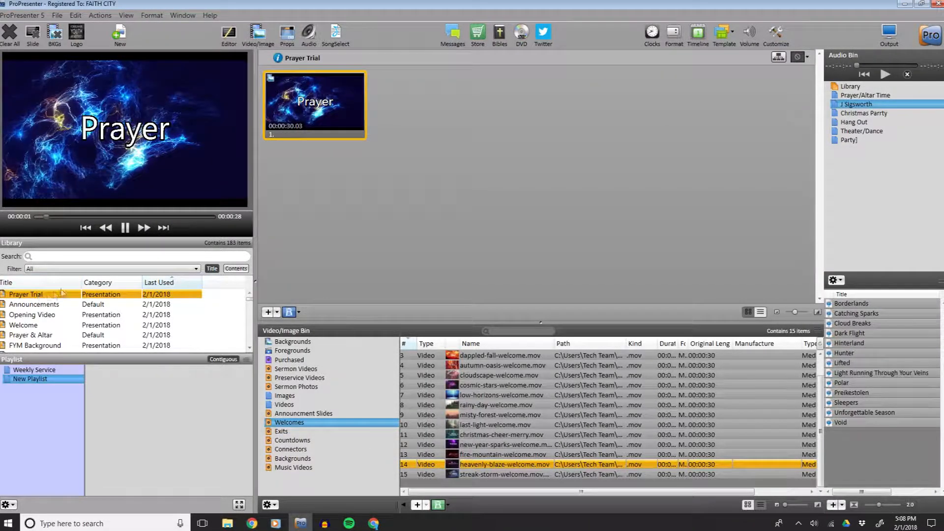
Add the Prayer Trial presentation from the library to the New Playlist.
{"action": "left_click_drag", "start_coordinate": [43, 296], "coordinate": [116, 379]}
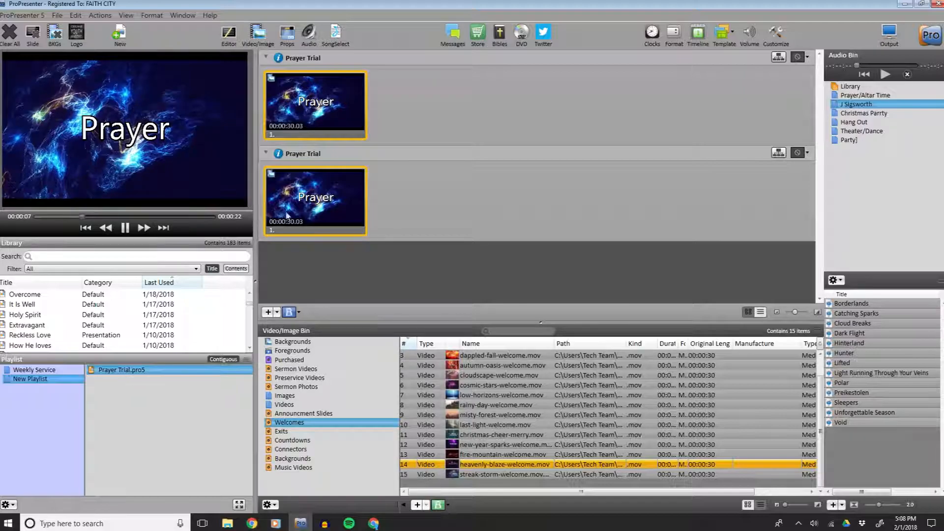
{"action": "left_click", "coordinate": [125, 387]}
{"action": "left_click", "coordinate": [127, 370]}
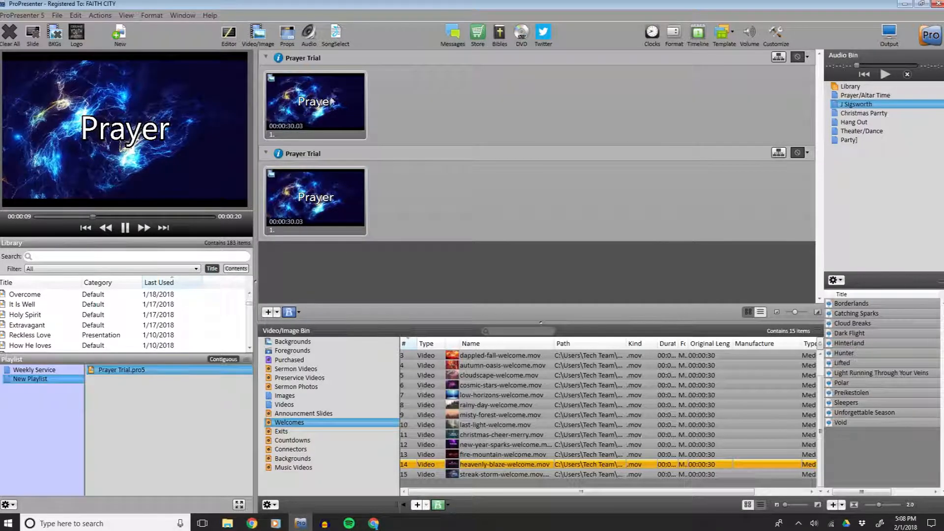
{"action": "left_click", "coordinate": [307, 206]}
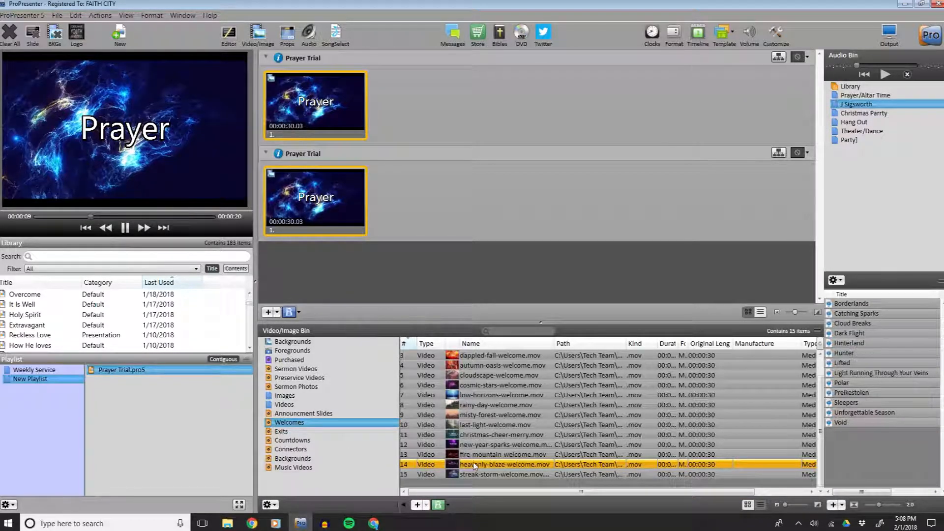
Add heavenly-blaze-welcome.mov to the New Playlist as a standalone item and play it.
{"action": "left_click_drag", "start_coordinate": [491, 466], "coordinate": [138, 397]}
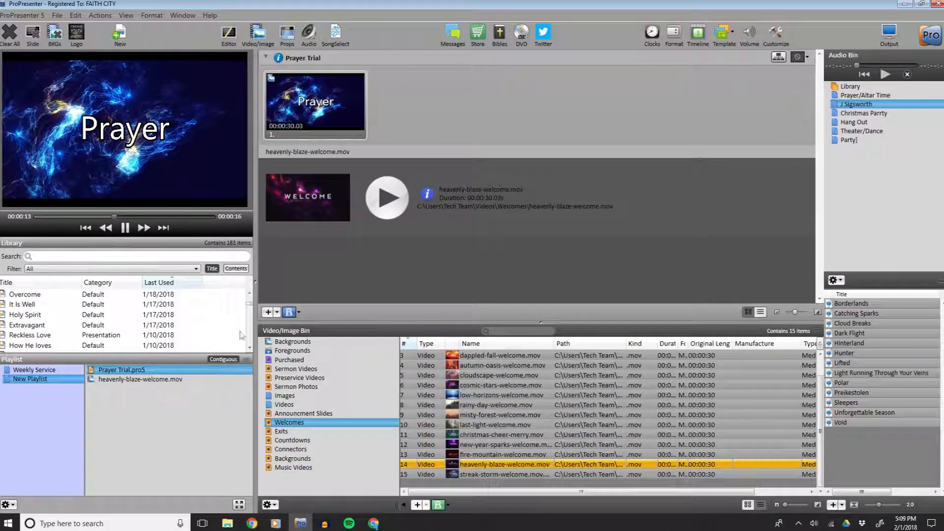
{"action": "left_click", "coordinate": [387, 209]}
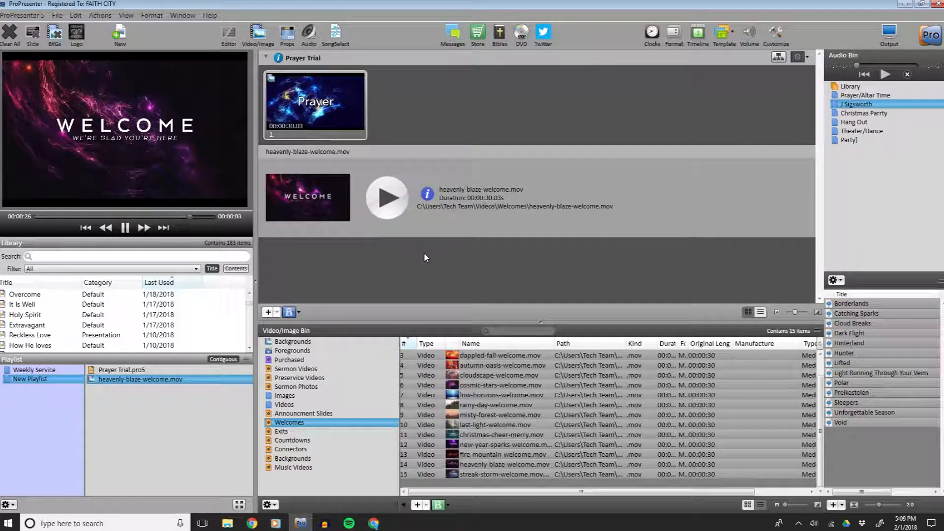
Search the library for "wel", add the Welcome presentation to the New Playlist, and remove the standalone heavenly-blaze-welcome.mov item.
{"action": "left_click", "coordinate": [56, 257]}
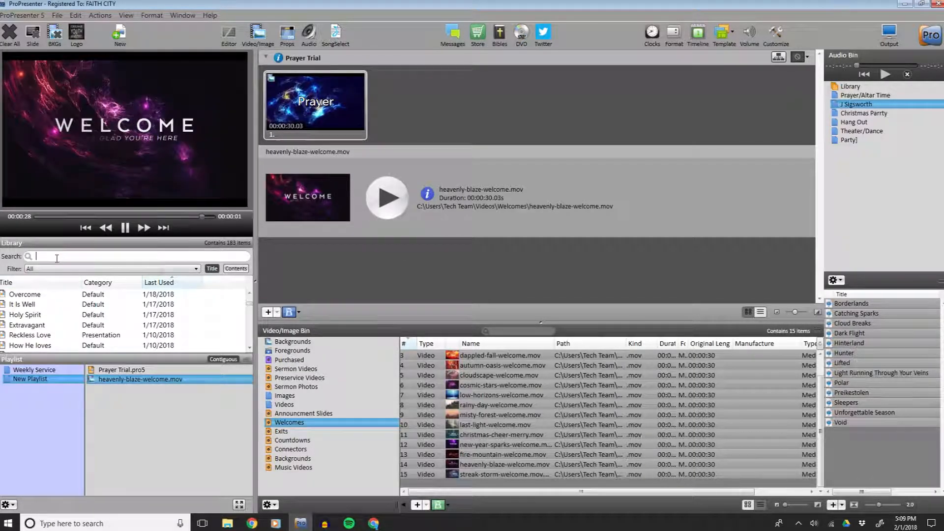
{"action": "type", "text": "we"}
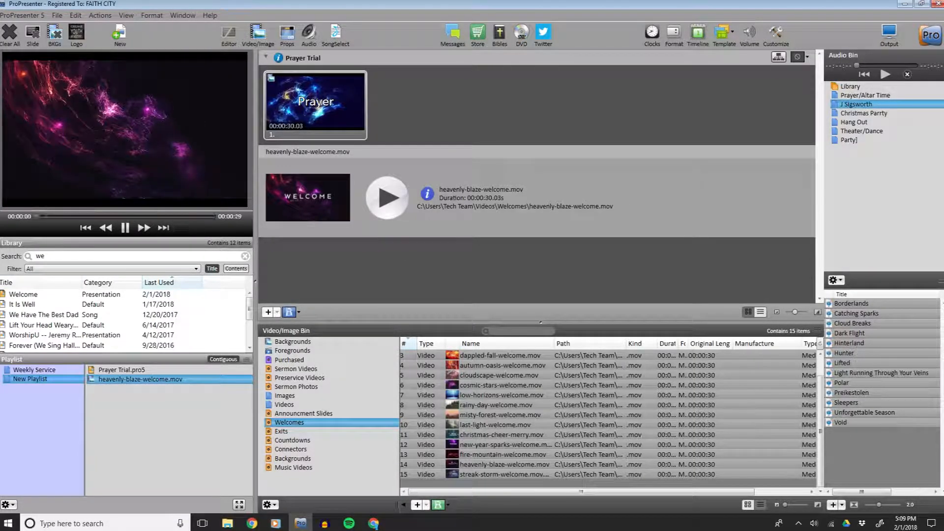
{"action": "type", "text": "l"}
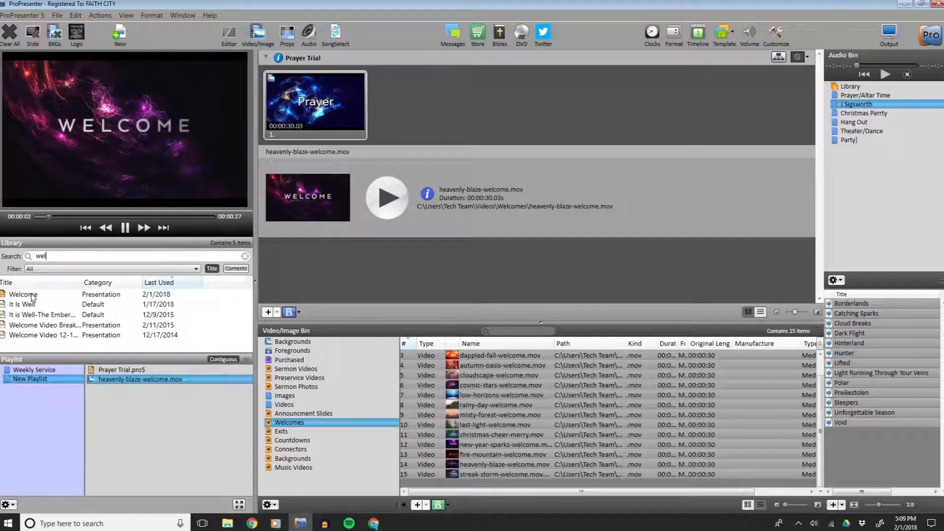
{"action": "left_click_drag", "start_coordinate": [23, 294], "coordinate": [131, 394]}
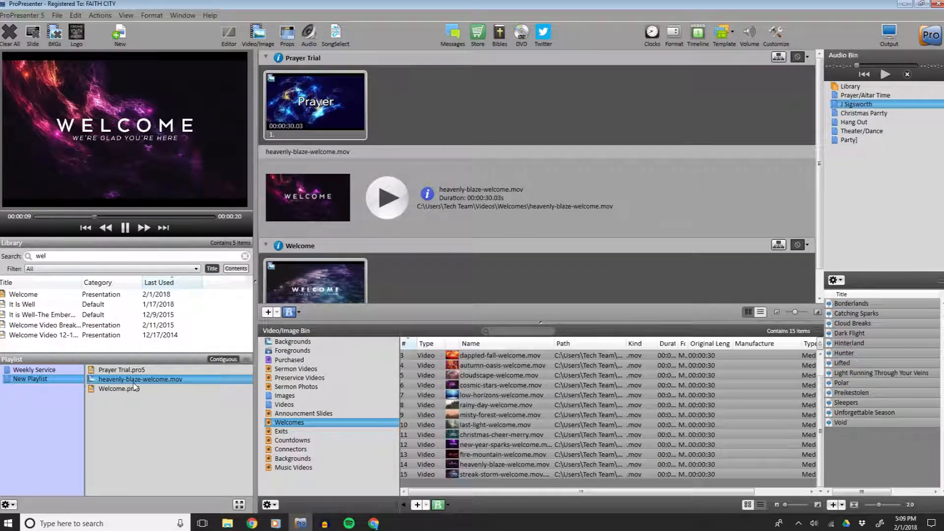
{"action": "key", "text": "Delete"}
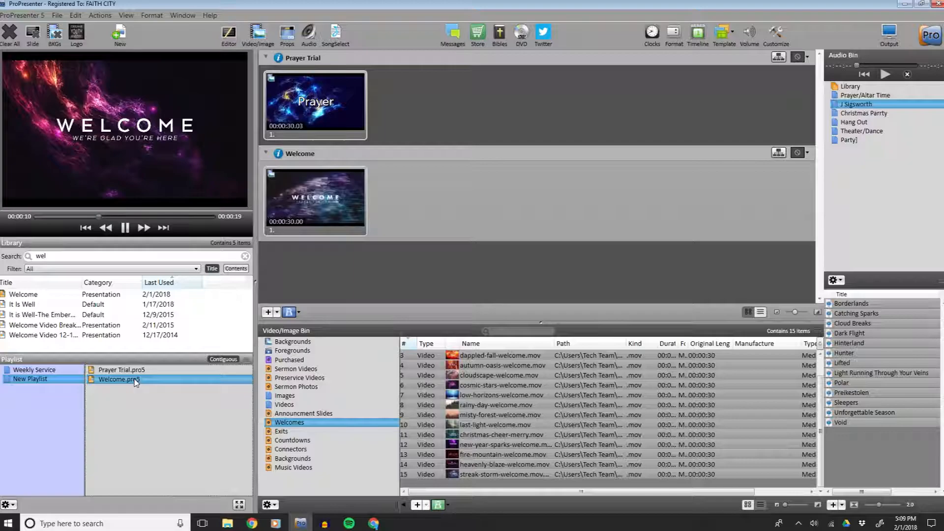
{"action": "left_click", "coordinate": [313, 199]}
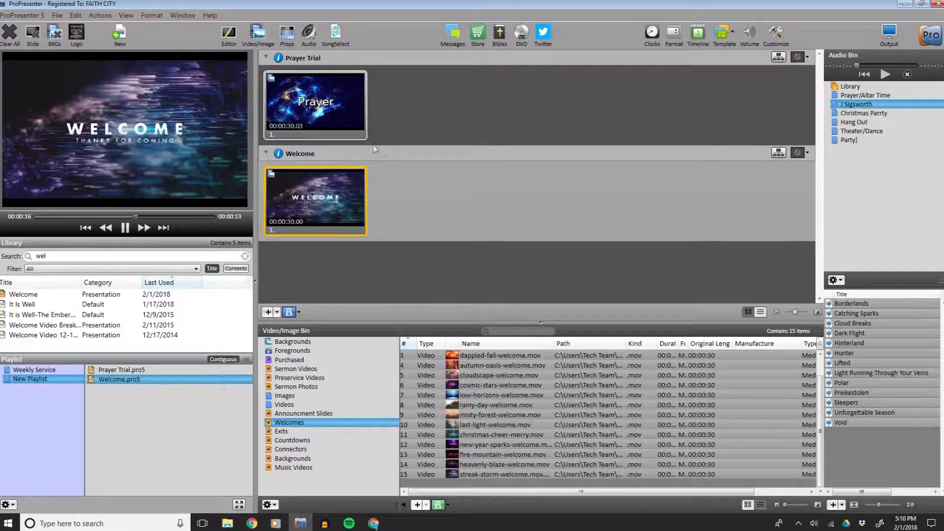
Apply heavenly-blaze-welcome.mov as the background of the Welcome slide and show it.
{"action": "left_click_drag", "start_coordinate": [480, 464], "coordinate": [318, 206]}
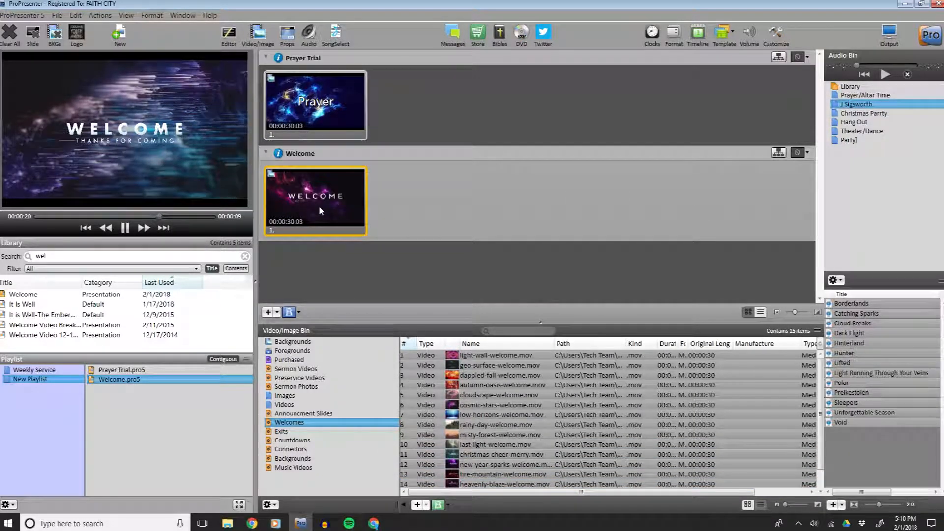
{"action": "left_click", "coordinate": [319, 205]}
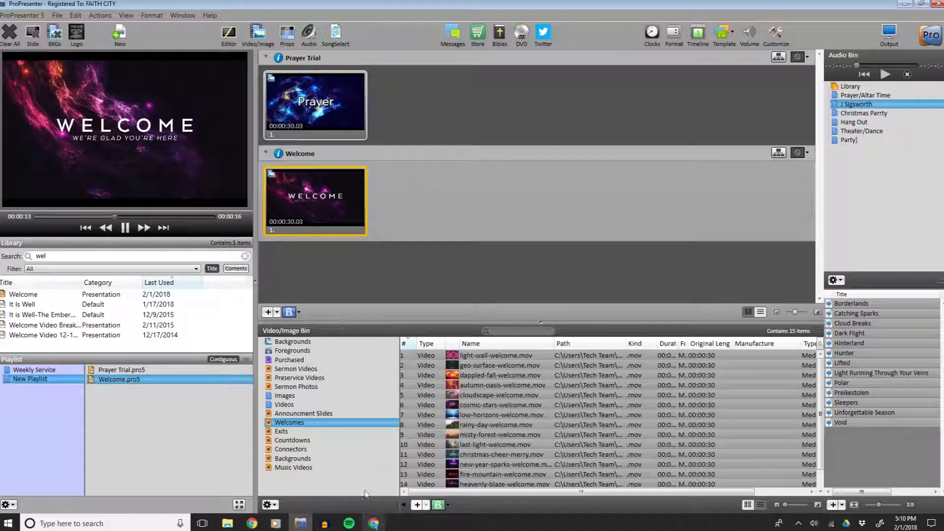
Check the Planning Center plan for the next service item.
{"action": "left_click", "coordinate": [373, 523]}
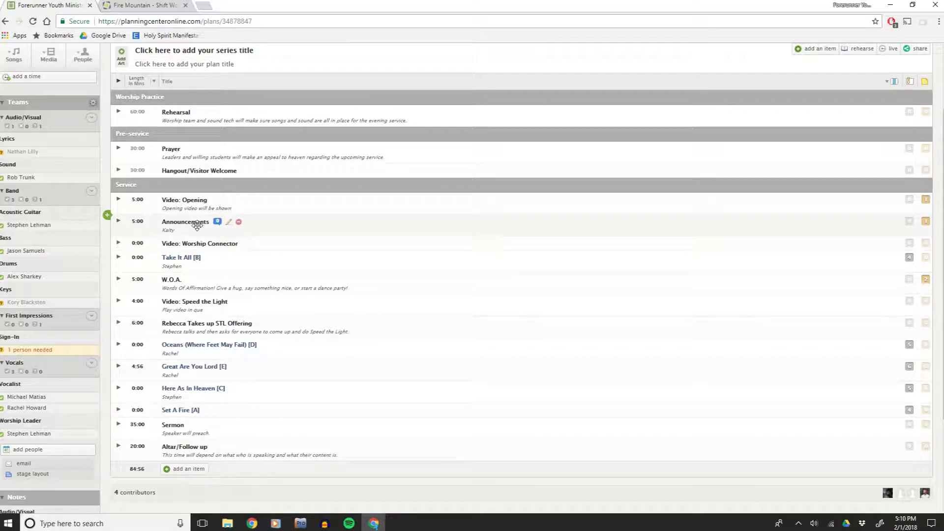
{"action": "left_click", "coordinate": [301, 523]}
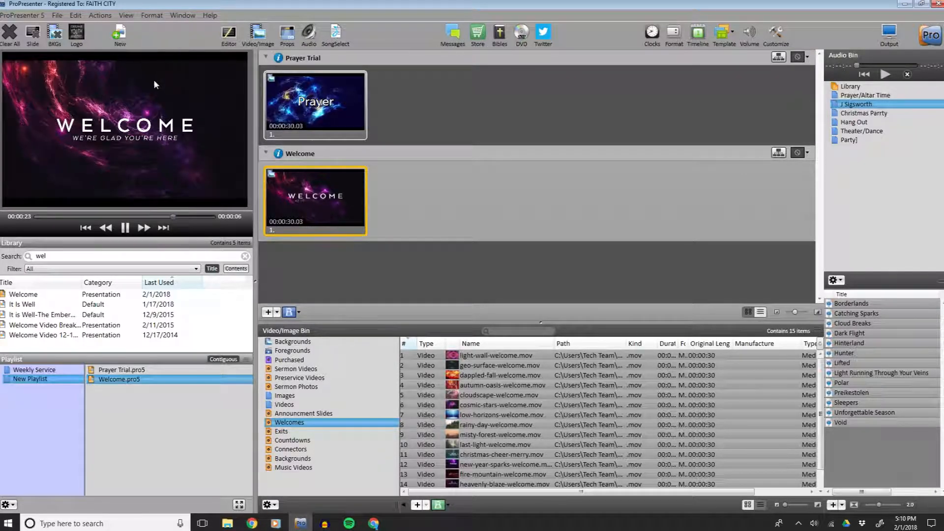
{"action": "left_click", "coordinate": [264, 40]}
{"action": "left_click", "coordinate": [263, 40]}
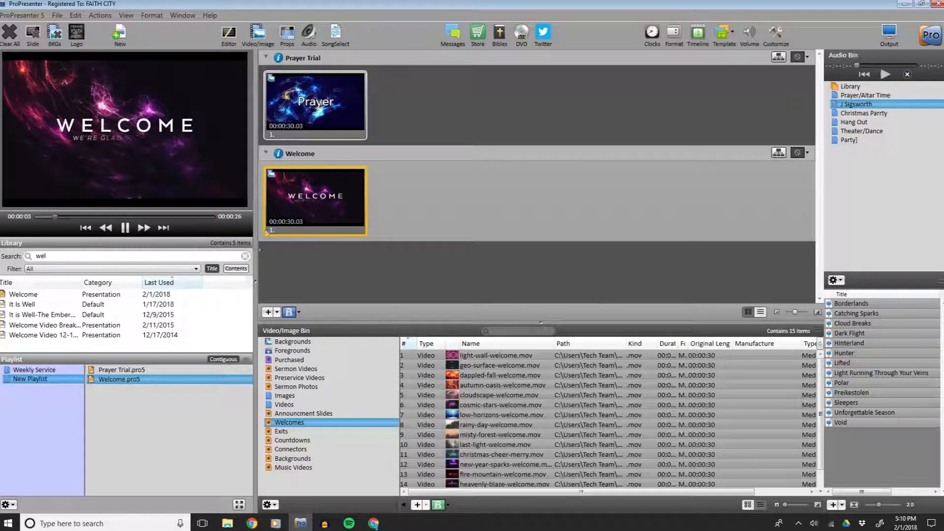
Search the library for "ann" and open the Announcements presentation.
{"action": "double_click", "coordinate": [41, 256]}
{"action": "type", "text": "q"}
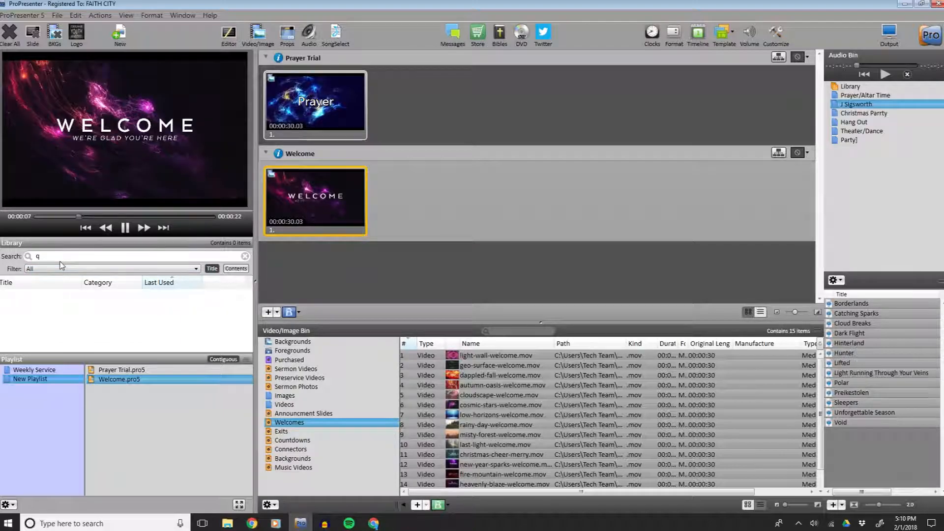
{"action": "key", "text": "BackSpace"}
{"action": "type", "text": "ann"}
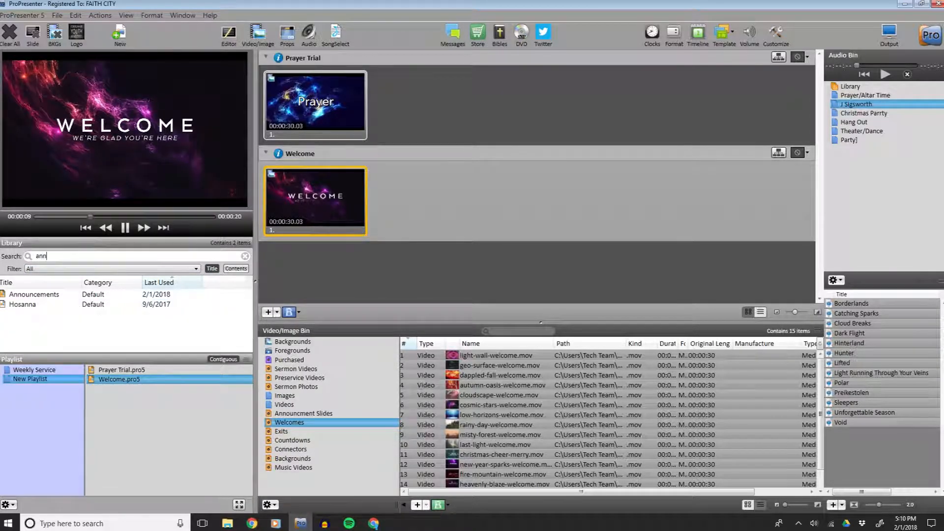
{"action": "left_click", "coordinate": [43, 294]}
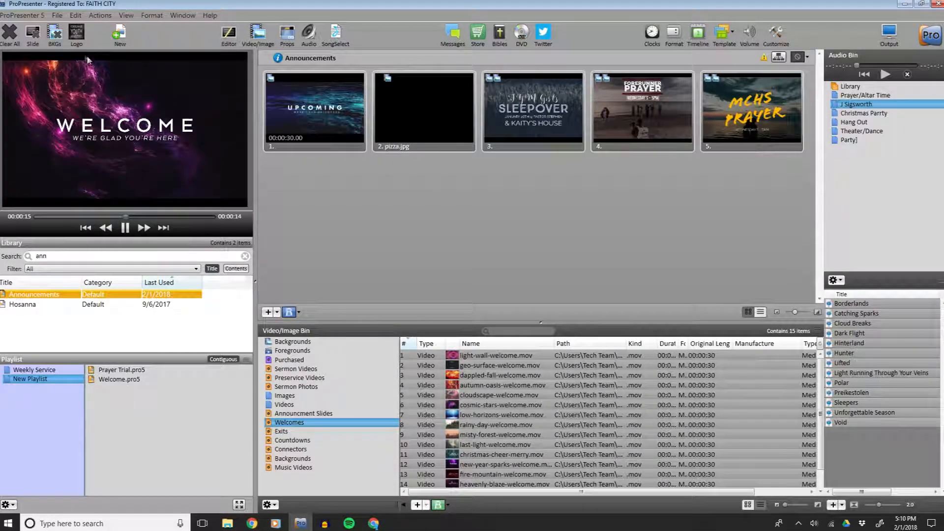
Create a new presentation named Ann. Trial.
{"action": "left_click", "coordinate": [56, 17]}
{"action": "left_click", "coordinate": [20, 27]}
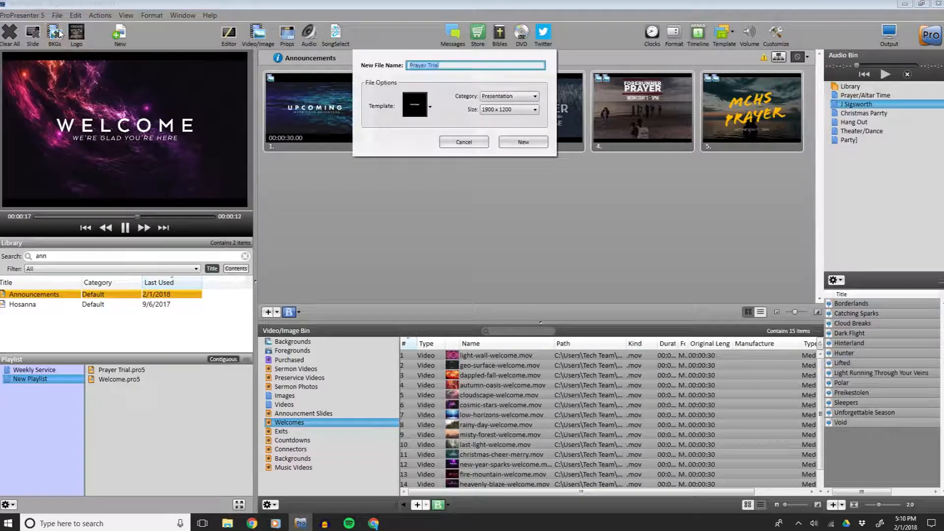
{"action": "type", "text": "Ann."}
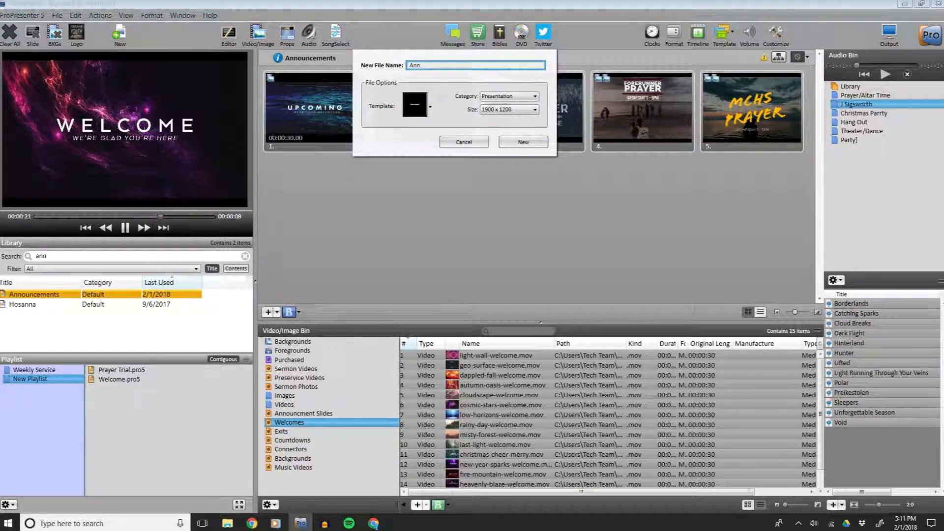
{"action": "type", "text": " Trial"}
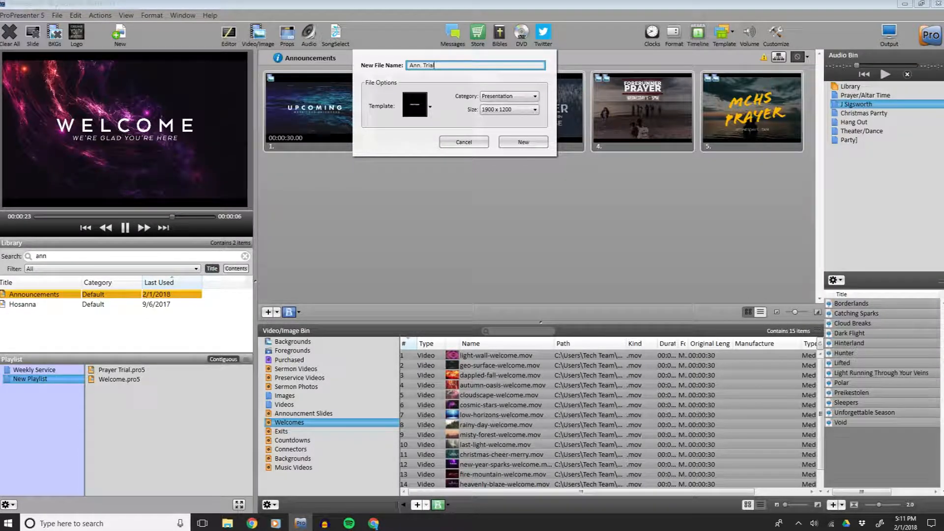
{"action": "left_click", "coordinate": [509, 142]}
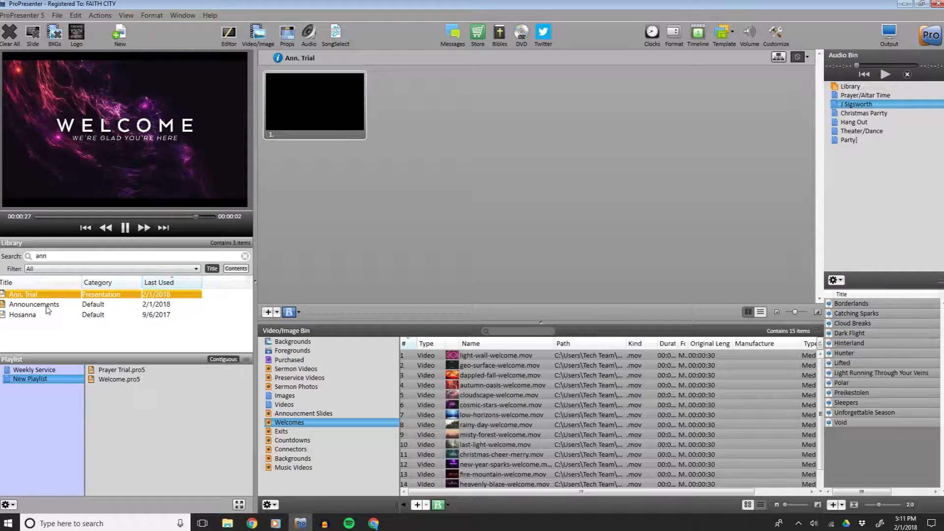
Select the blank Ann. Trial slide, show the logo, and clear all output.
{"action": "left_click", "coordinate": [290, 111]}
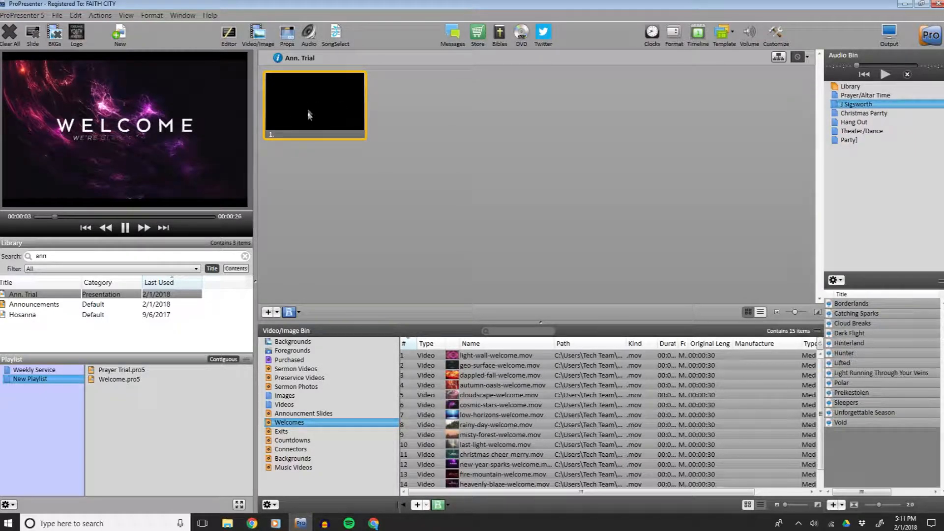
{"action": "left_click", "coordinate": [85, 30]}
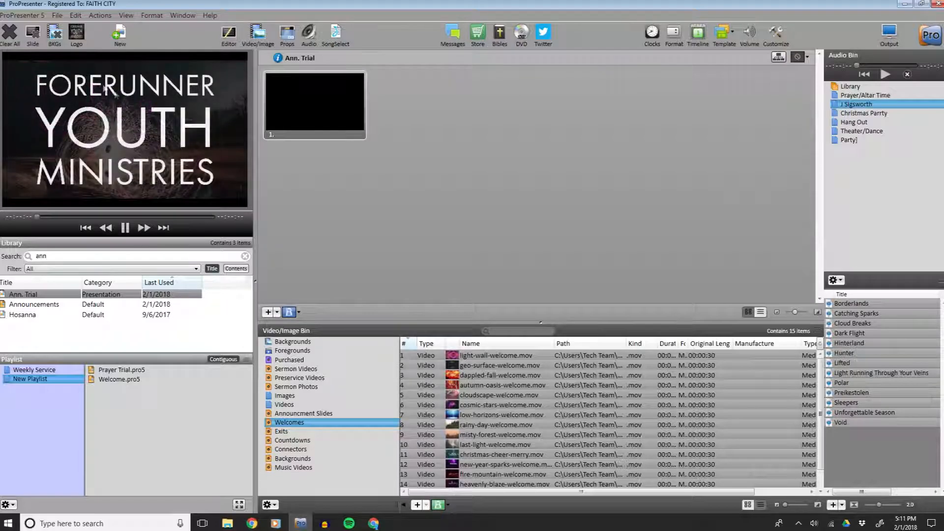
{"action": "left_click", "coordinate": [14, 46]}
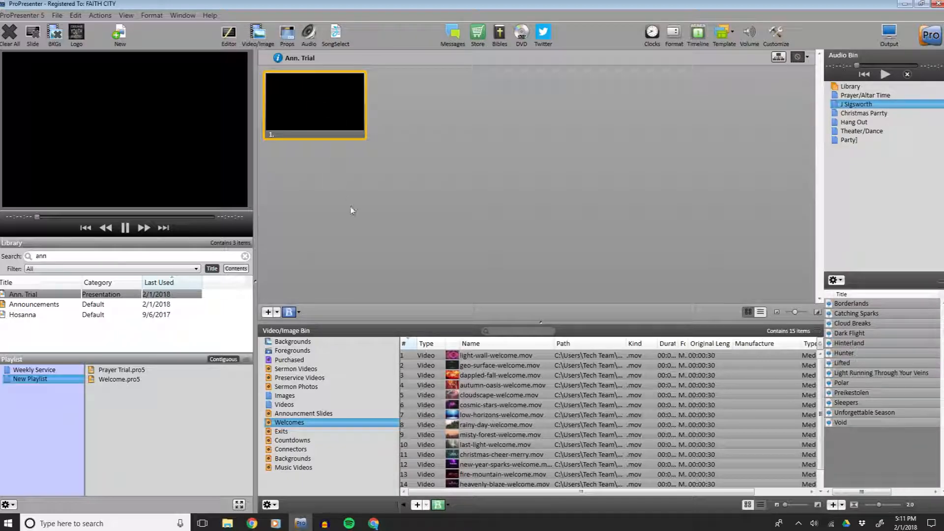
Create a new folder named Upcoming inside the Videos folder in File Explorer.
{"action": "left_click", "coordinate": [304, 415]}
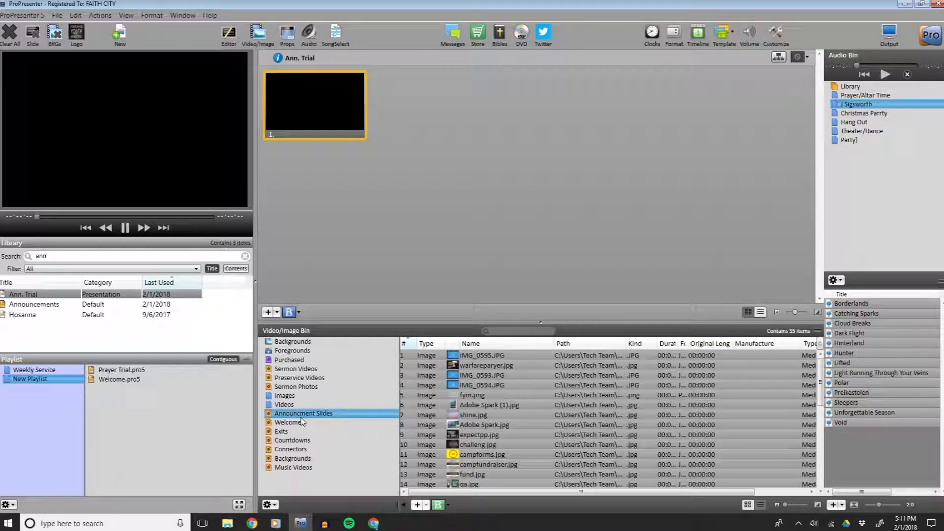
{"action": "left_click", "coordinate": [228, 523]}
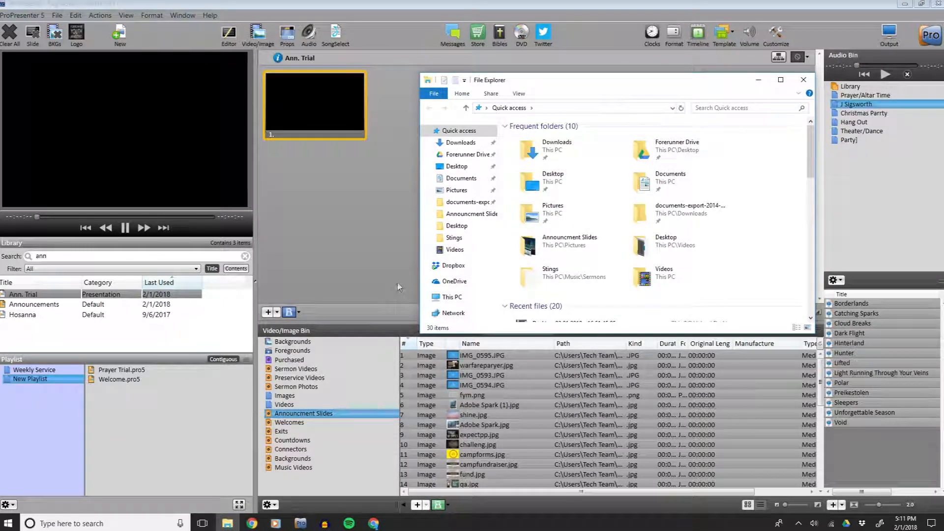
{"action": "left_click", "coordinate": [455, 249]}
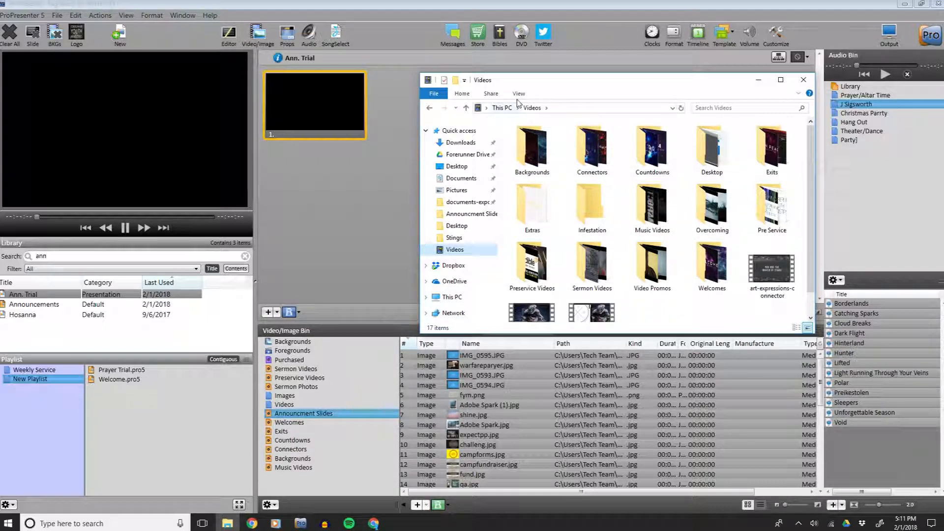
{"action": "left_click", "coordinate": [455, 83]}
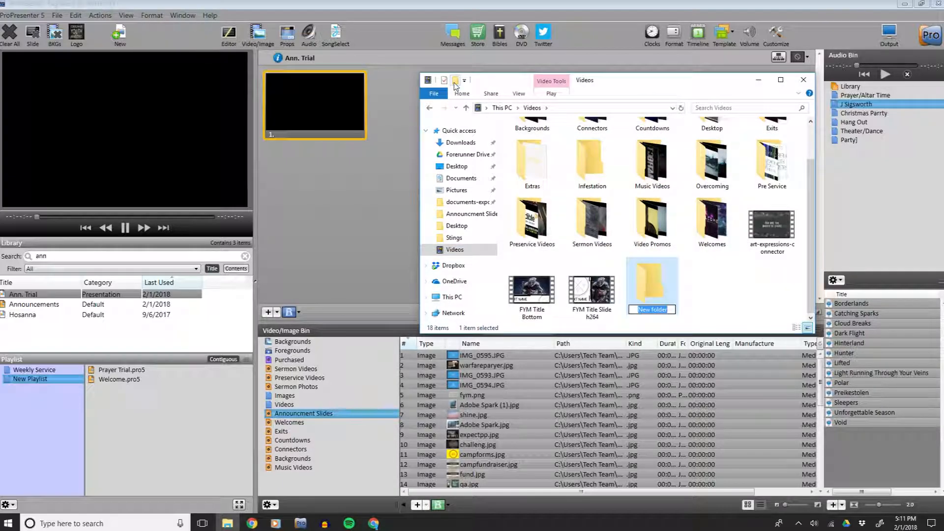
{"action": "type", "text": "Up"}
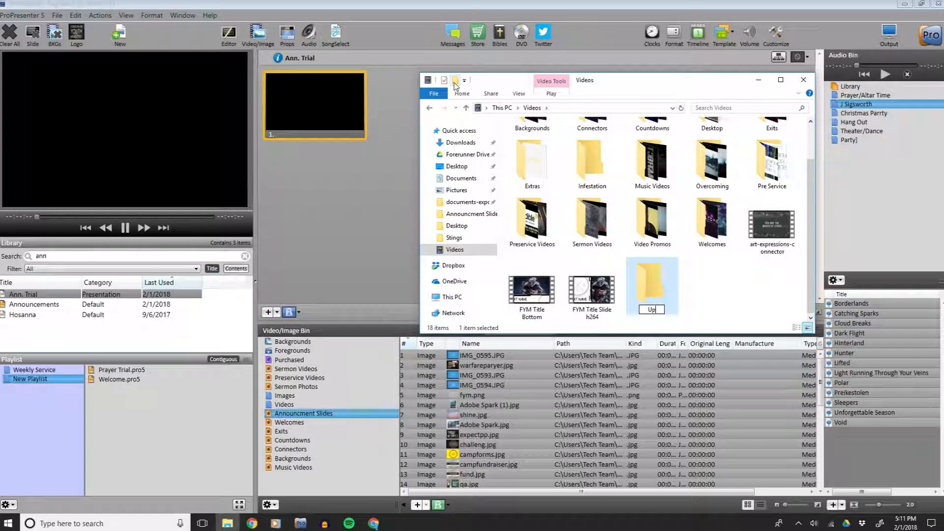
{"action": "type", "text": "comin"}
{"action": "left_click", "coordinate": [718, 278]}
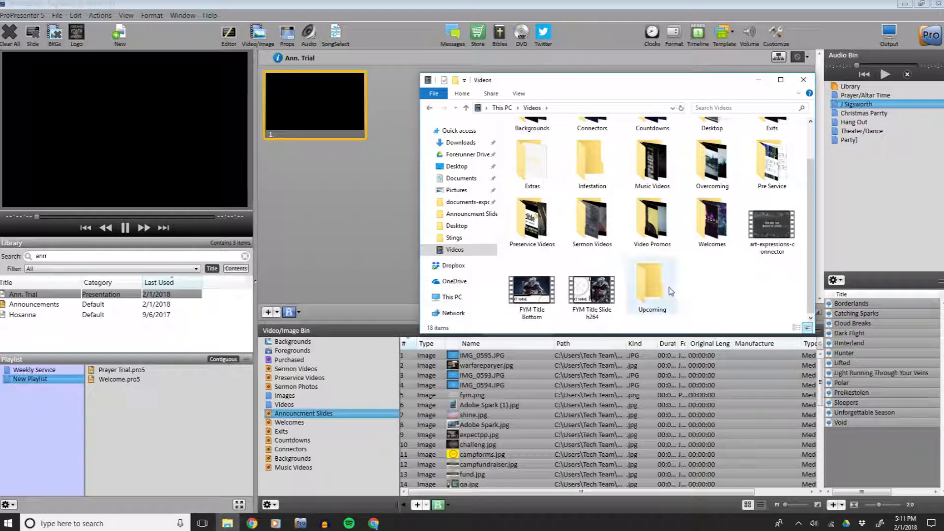
{"action": "left_click", "coordinate": [485, 5]}
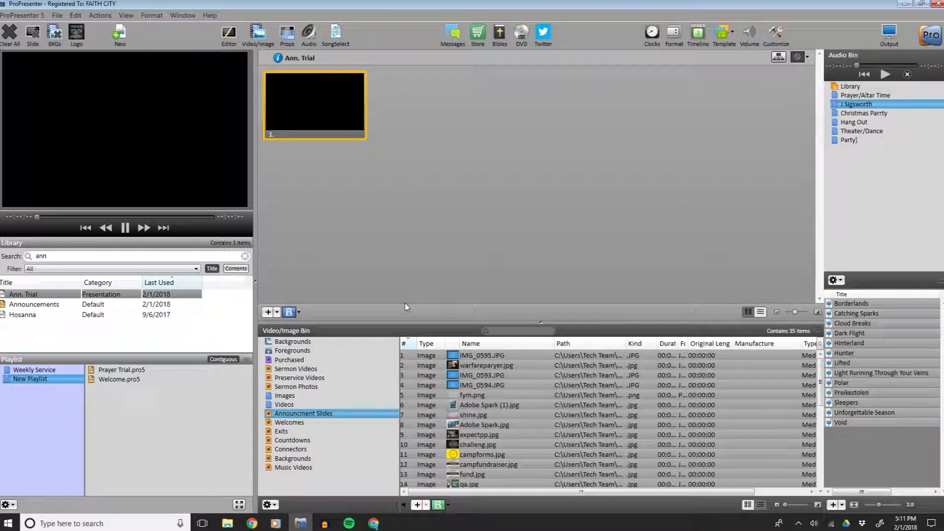
Add the Videos\Upcoming folder to the video bin as a new hot folder and select it.
{"action": "left_click", "coordinate": [274, 506]}
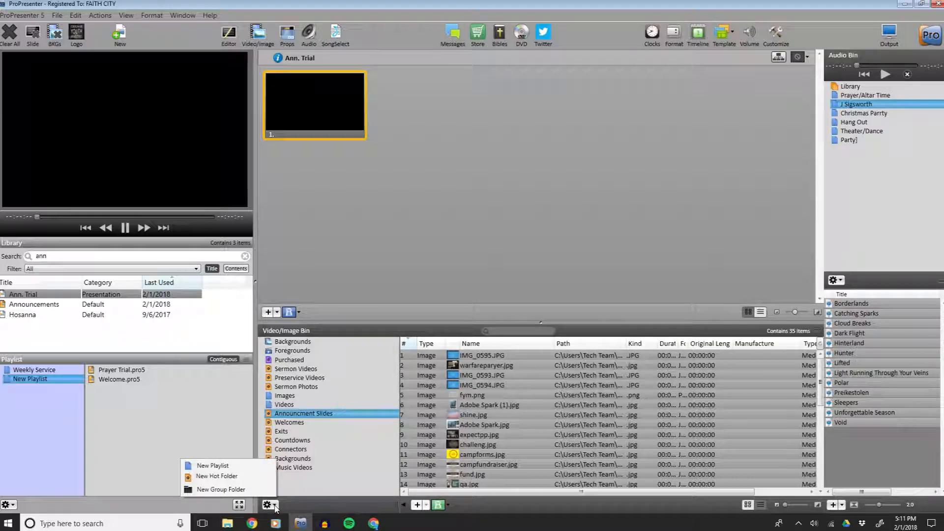
{"action": "left_click", "coordinate": [250, 477]}
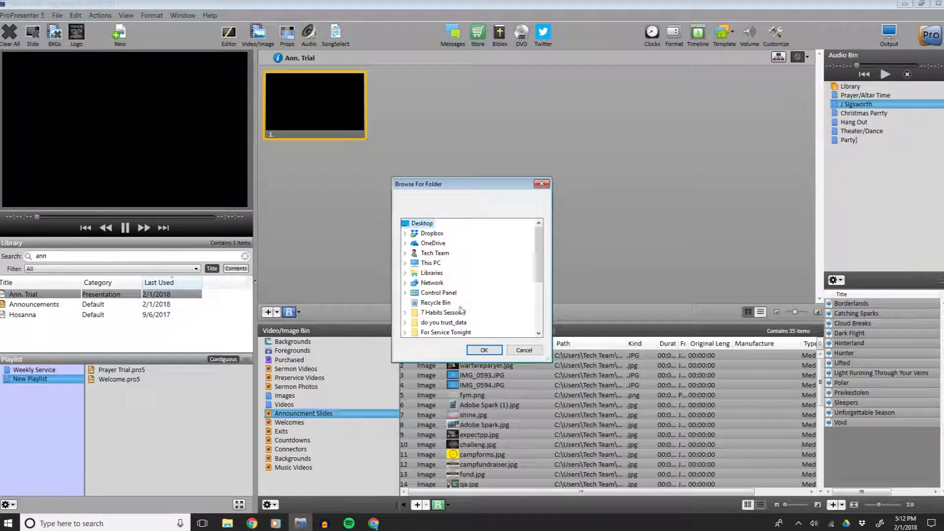
{"action": "scroll", "coordinate": [463, 309], "scroll_direction": "down", "scroll_amount": 5}
{"action": "left_click_drag", "start_coordinate": [539, 296], "coordinate": [550, 254]}
{"action": "left_click", "coordinate": [419, 276]}
{"action": "scroll", "coordinate": [467, 288], "scroll_direction": "down", "scroll_amount": 2}
{"action": "double_click", "coordinate": [460, 273]}
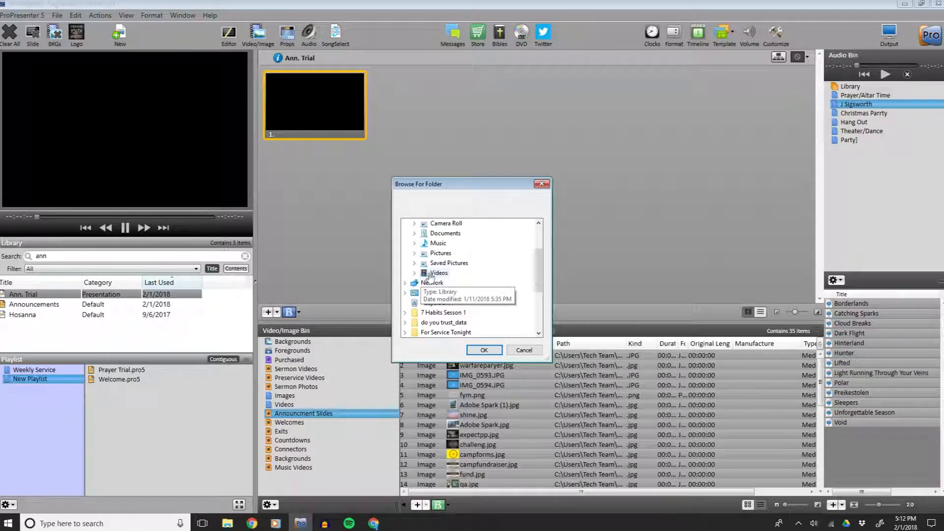
{"action": "double_click", "coordinate": [445, 255]}
{"action": "scroll", "coordinate": [490, 262], "scroll_direction": "down", "scroll_amount": 1}
{"action": "scroll", "coordinate": [468, 295], "scroll_direction": "down", "scroll_amount": 1}
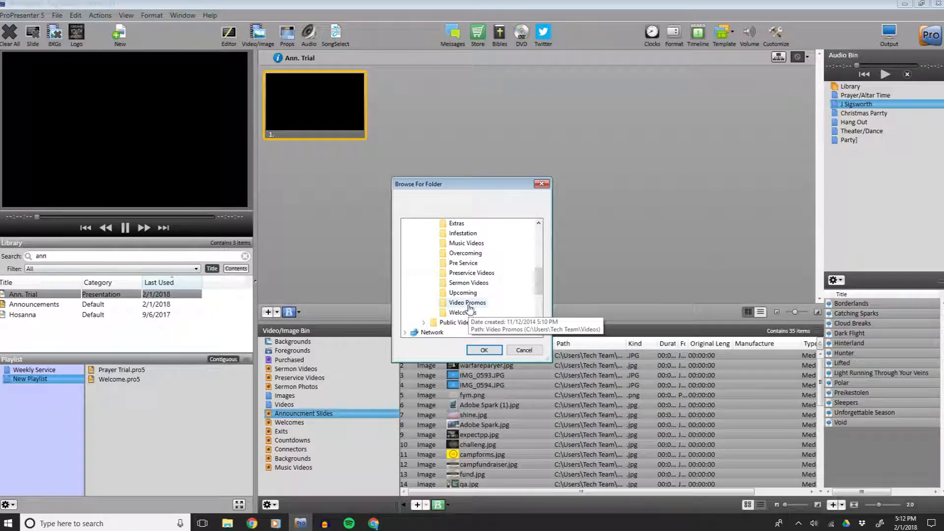
{"action": "left_click", "coordinate": [464, 293]}
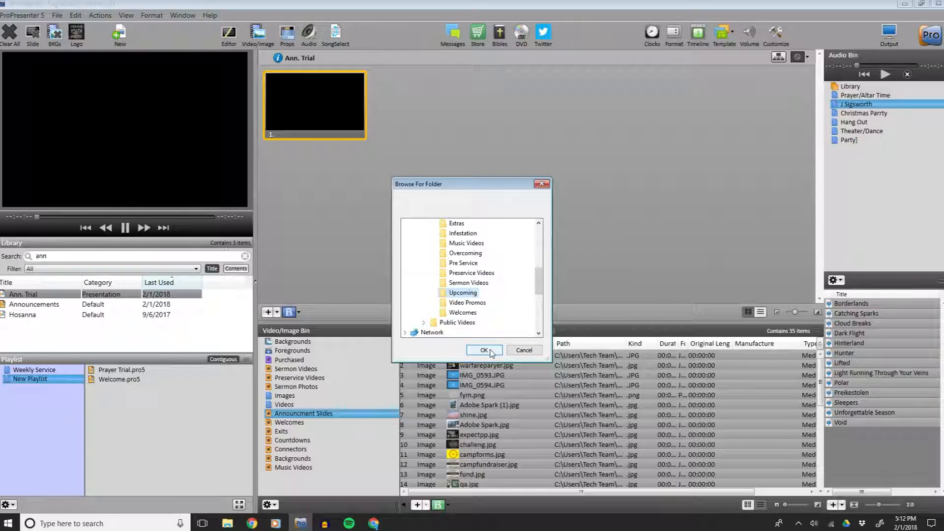
{"action": "left_click", "coordinate": [483, 350]}
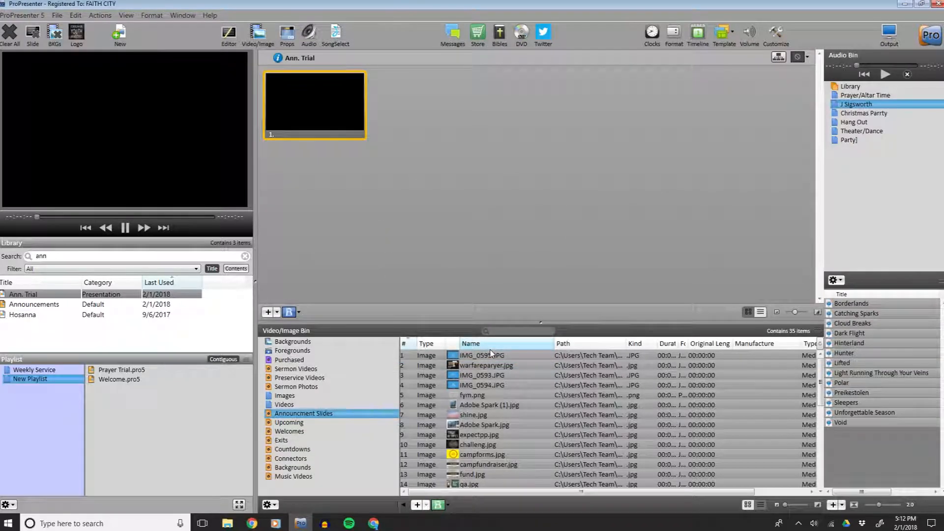
{"action": "left_click", "coordinate": [294, 423]}
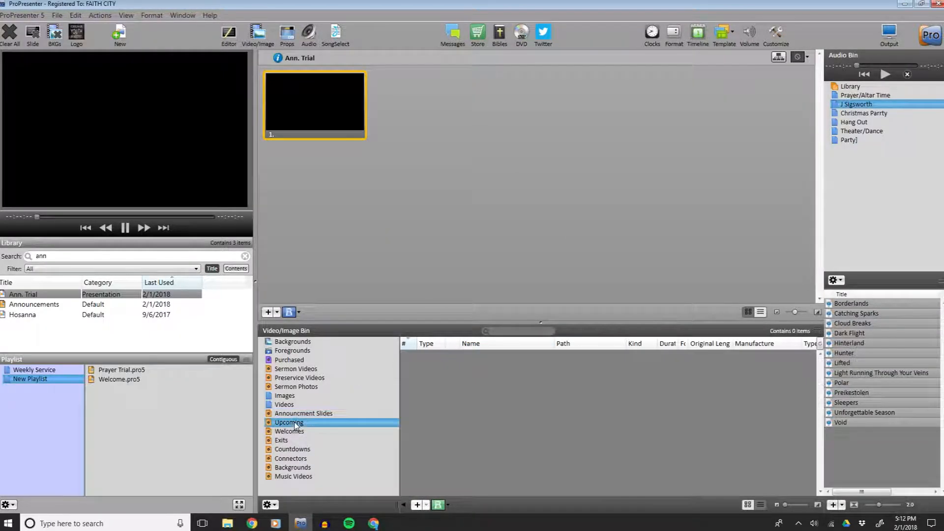
Copy streak-storm-upcoming.mov from the Announcment Slides pictures folder into the Upcoming videos folder.
{"action": "left_click", "coordinate": [235, 524]}
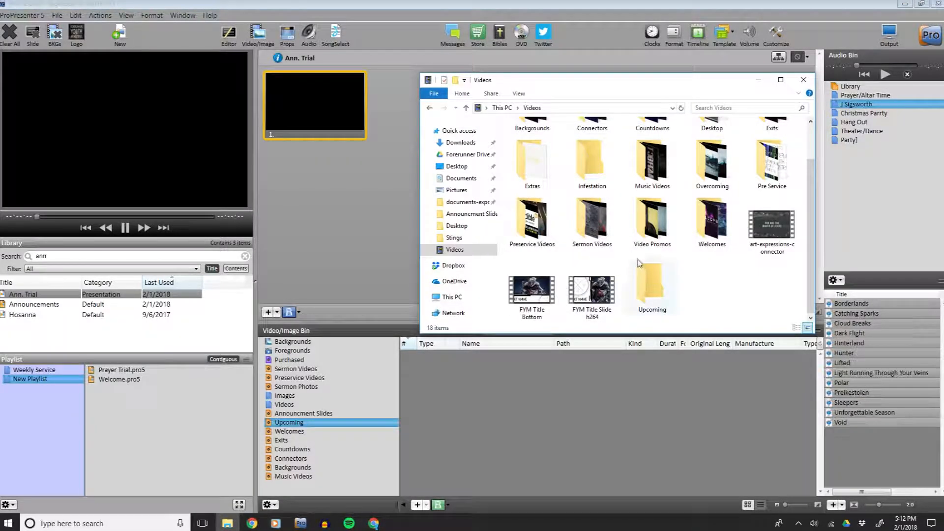
{"action": "scroll", "coordinate": [713, 285], "scroll_direction": "up", "scroll_amount": 1}
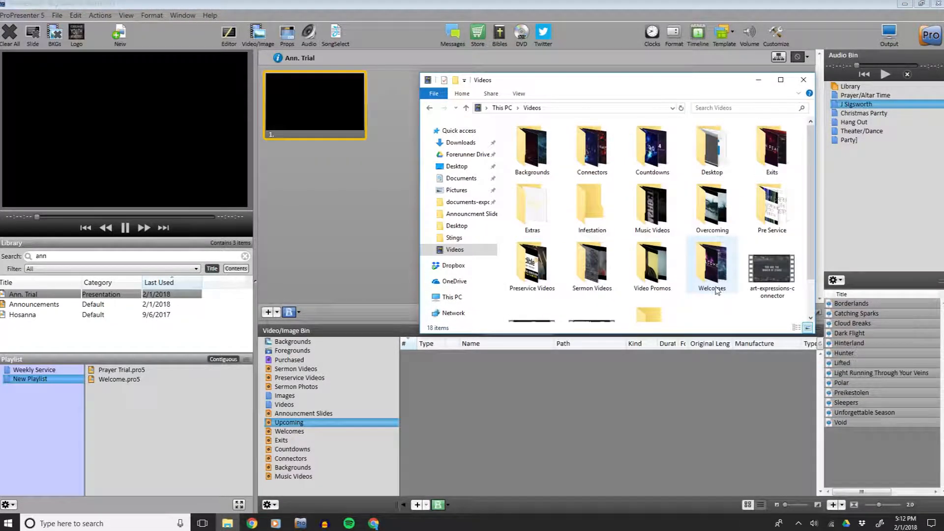
{"action": "left_click", "coordinate": [460, 192]}
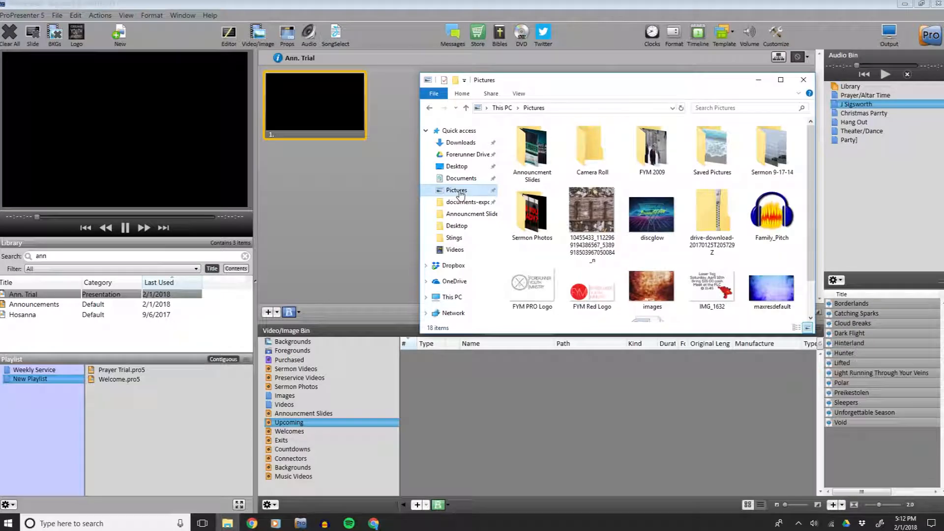
{"action": "double_click", "coordinate": [548, 160]}
{"action": "scroll", "coordinate": [737, 276], "scroll_direction": "down", "scroll_amount": 5}
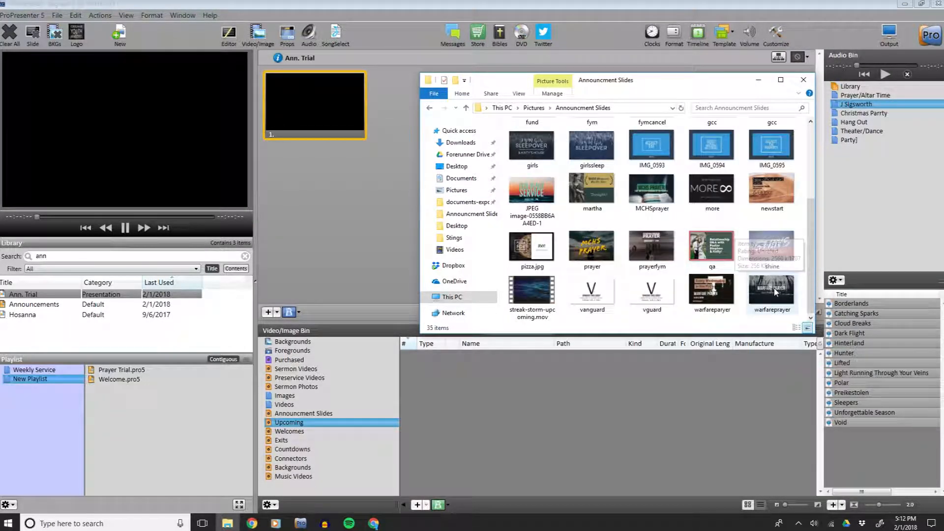
{"action": "left_click", "coordinate": [540, 301]}
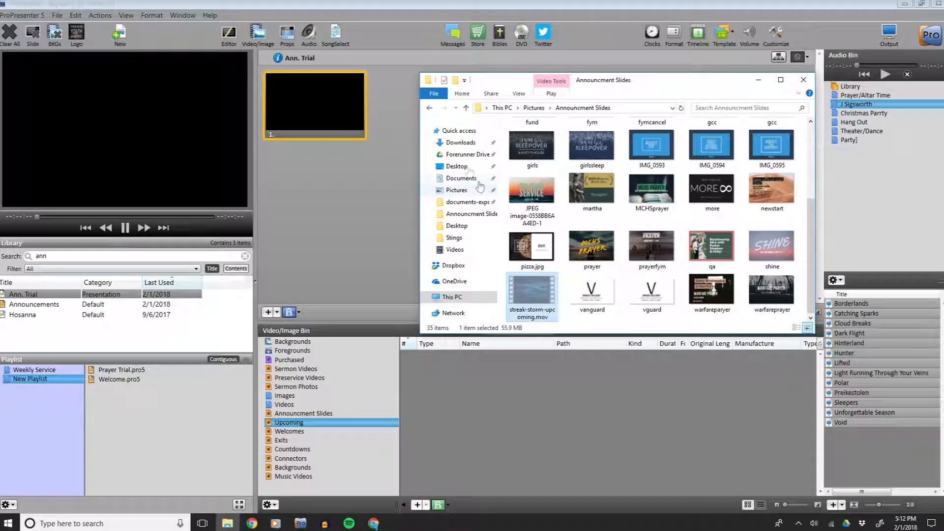
{"action": "left_click", "coordinate": [430, 108]}
{"action": "left_click", "coordinate": [430, 108]}
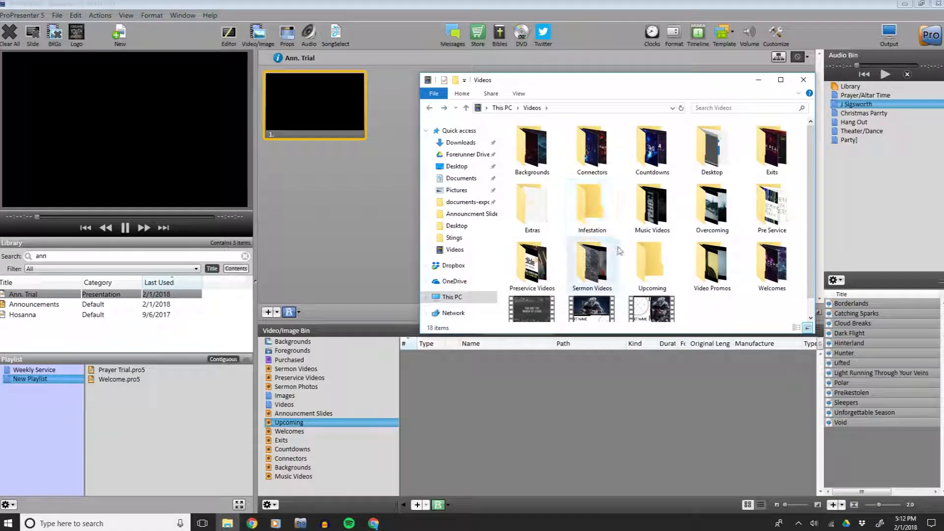
{"action": "double_click", "coordinate": [638, 276]}
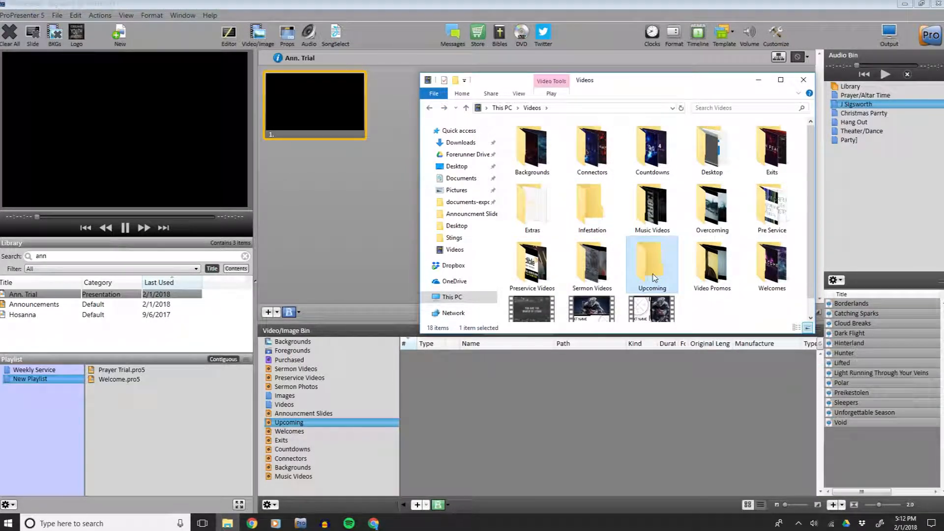
{"action": "key", "text": "ctrl+v"}
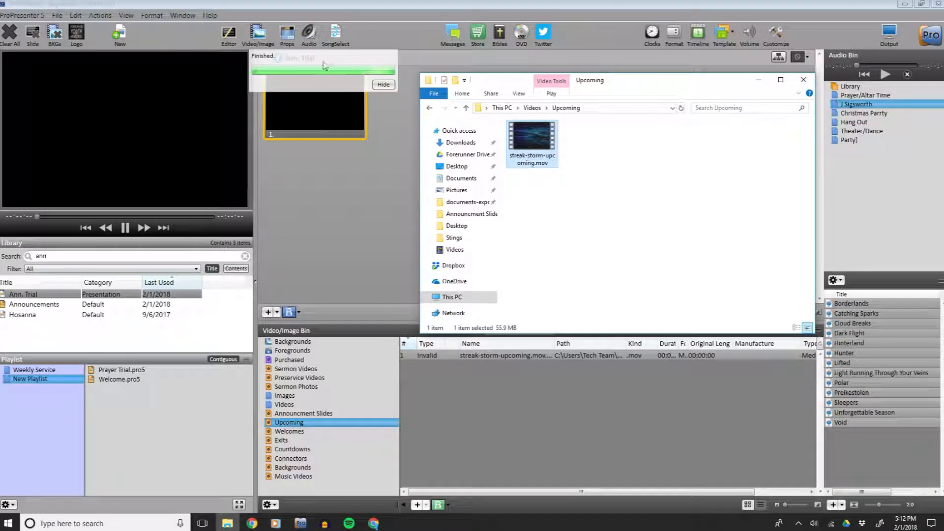
{"action": "left_click", "coordinate": [383, 84]}
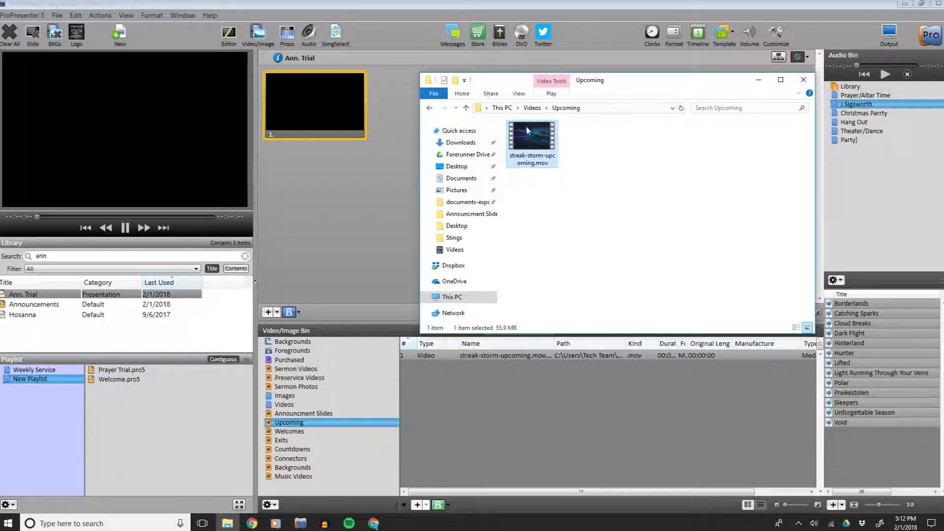
Apply streak-storm-upcoming.mov as the background of the Ann. Trial slide.
{"action": "left_click", "coordinate": [426, 10]}
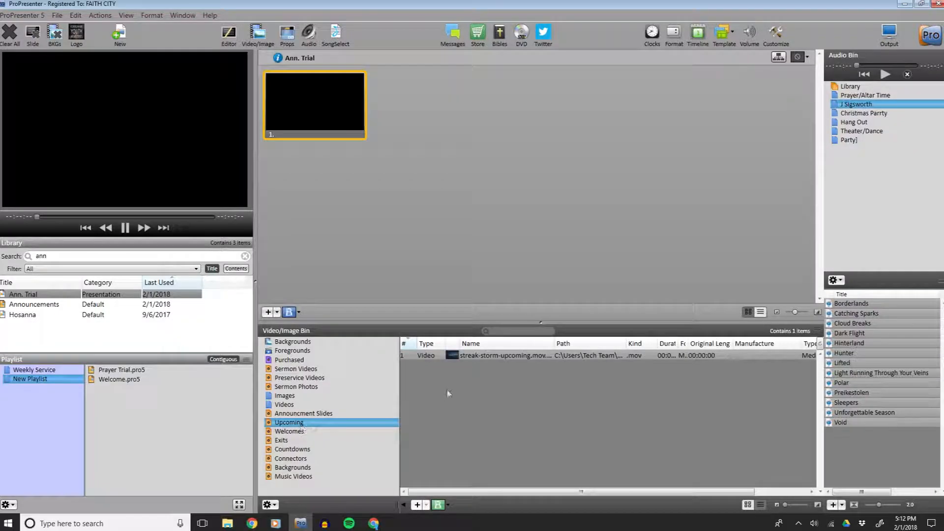
{"action": "left_click_drag", "start_coordinate": [506, 355], "coordinate": [338, 105]}
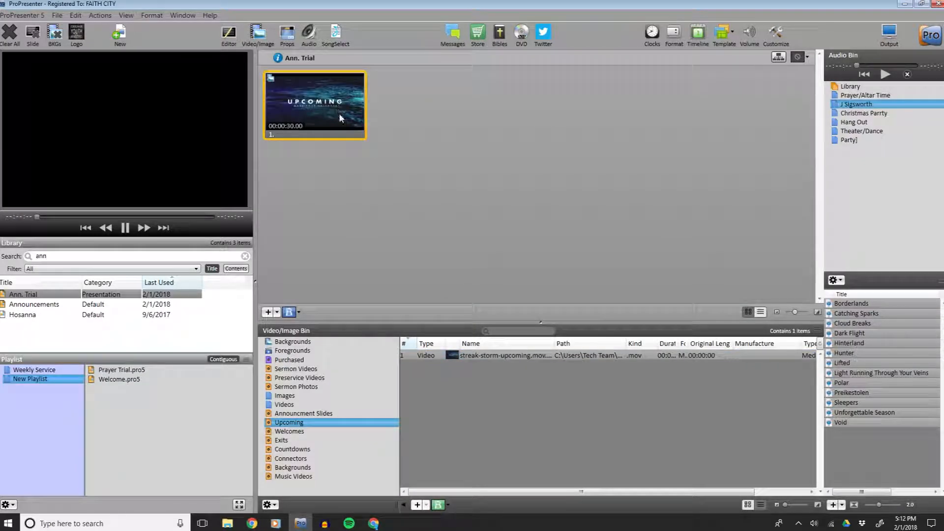
Add three blank slides after the Upcoming slide in the Ann. Trial presentation.
{"action": "left_click", "coordinate": [315, 113]}
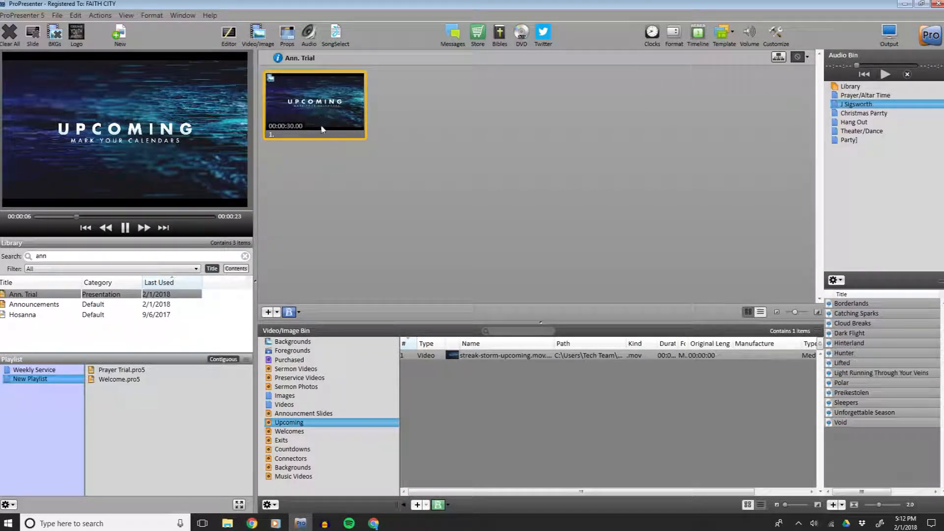
{"action": "left_click", "coordinate": [269, 313]}
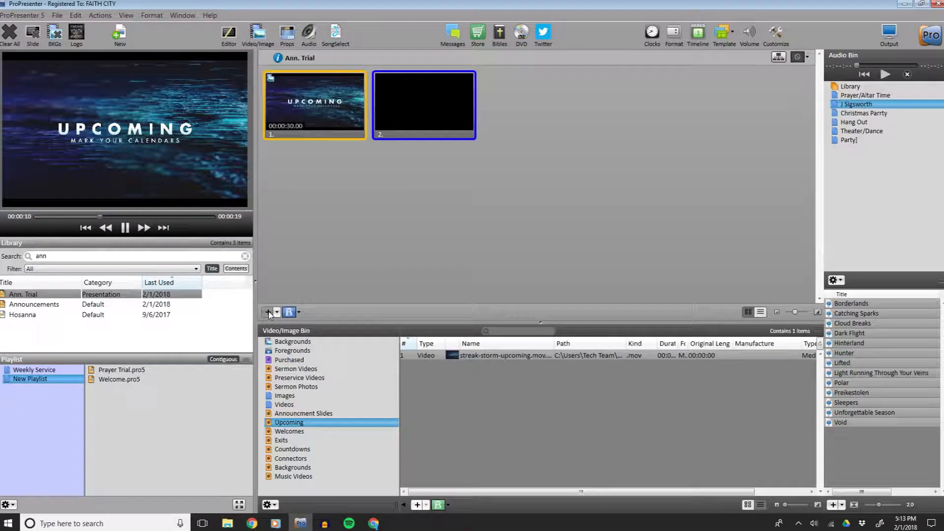
{"action": "left_click", "coordinate": [268, 313]}
{"action": "left_click", "coordinate": [269, 313]}
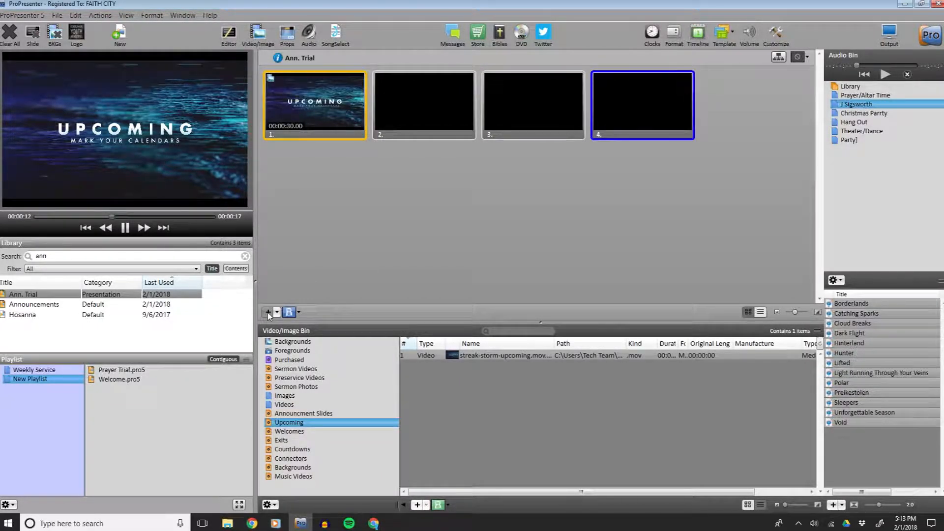
Fill slides 2, 3 and 4 with the beach service, MCHSprayer.jpg and newstart.jpg images from the Announcment Slides bin.
{"action": "left_click", "coordinate": [309, 415]}
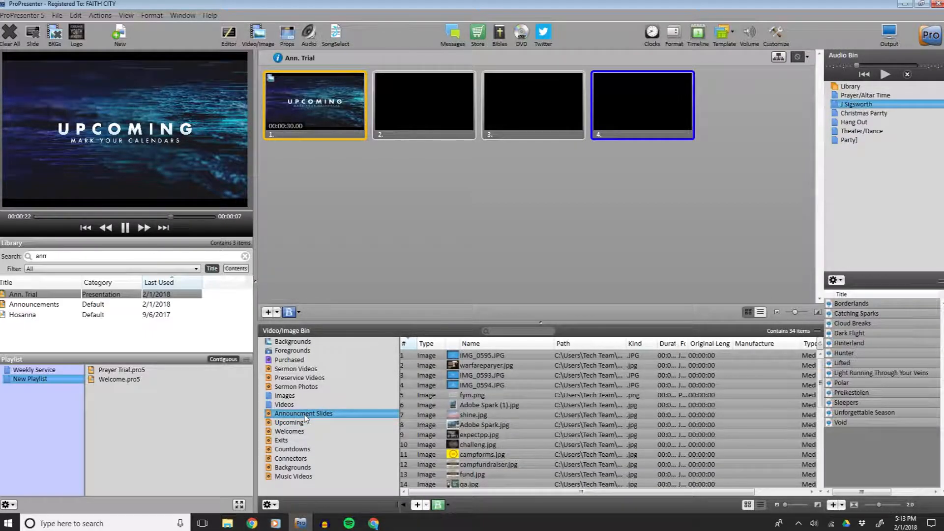
{"action": "scroll", "coordinate": [522, 422], "scroll_direction": "down", "scroll_amount": 7}
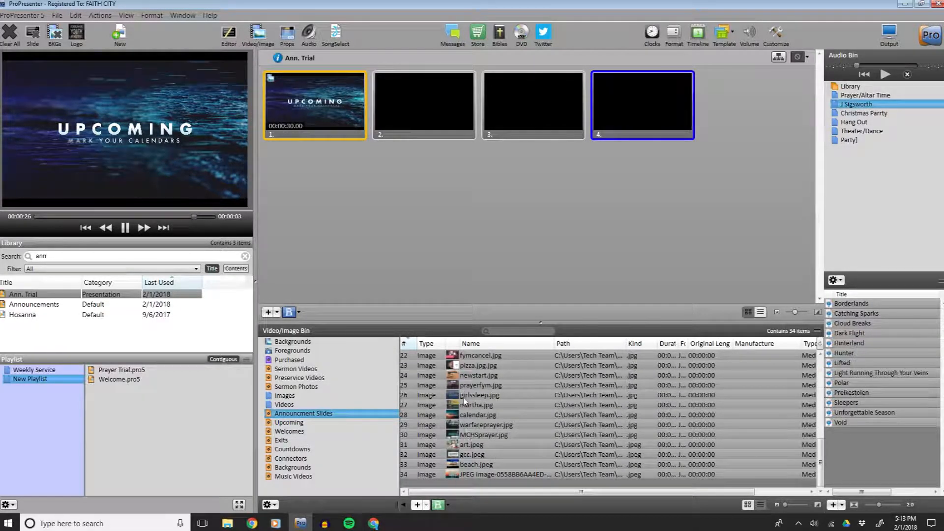
{"action": "left_click_drag", "start_coordinate": [484, 478], "coordinate": [394, 99]}
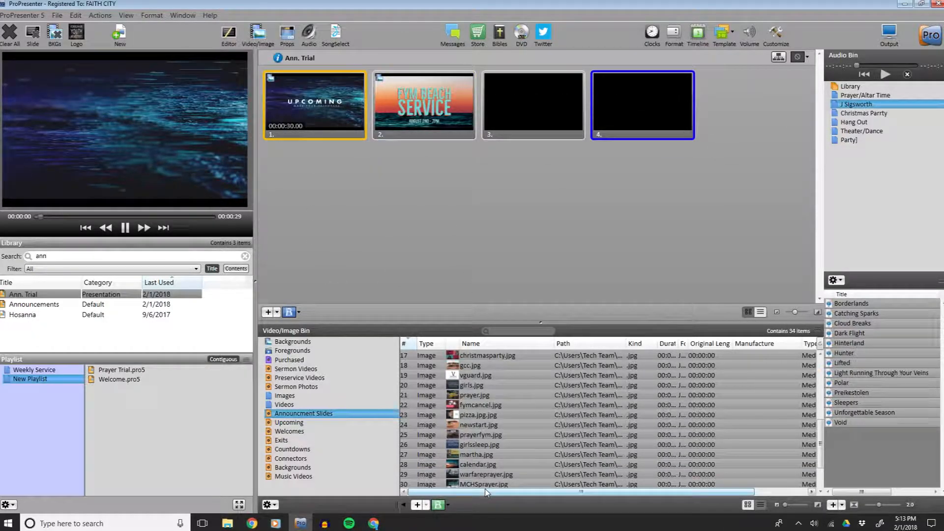
{"action": "left_click_drag", "start_coordinate": [484, 483], "coordinate": [534, 105]}
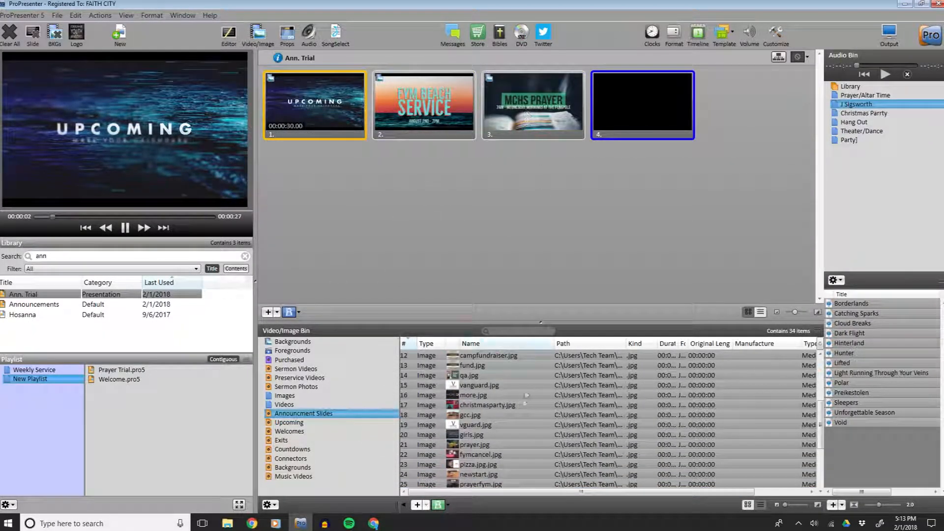
{"action": "left_click_drag", "start_coordinate": [477, 474], "coordinate": [644, 120]}
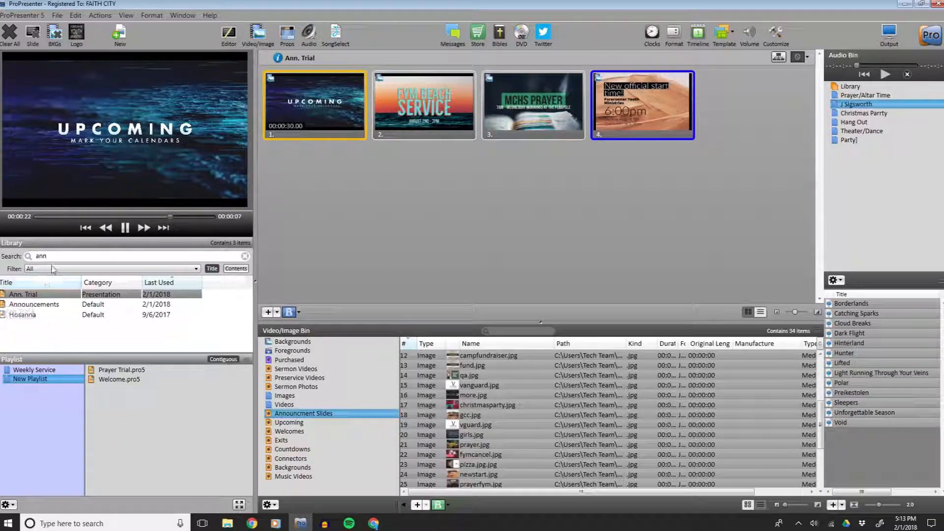
Add Ann. Trial to the New Playlist and preview each of its four slides.
{"action": "left_click_drag", "start_coordinate": [37, 294], "coordinate": [117, 390]}
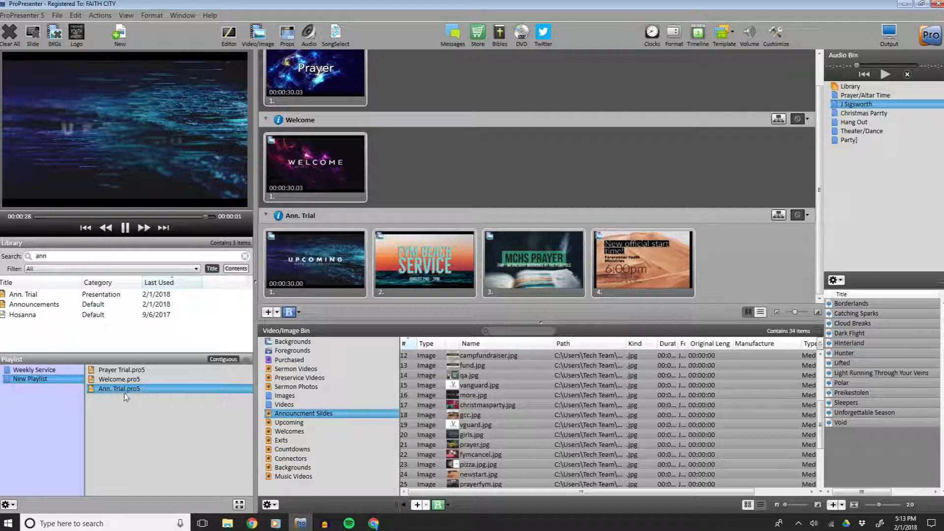
{"action": "scroll", "coordinate": [326, 161], "scroll_direction": "up", "scroll_amount": 1}
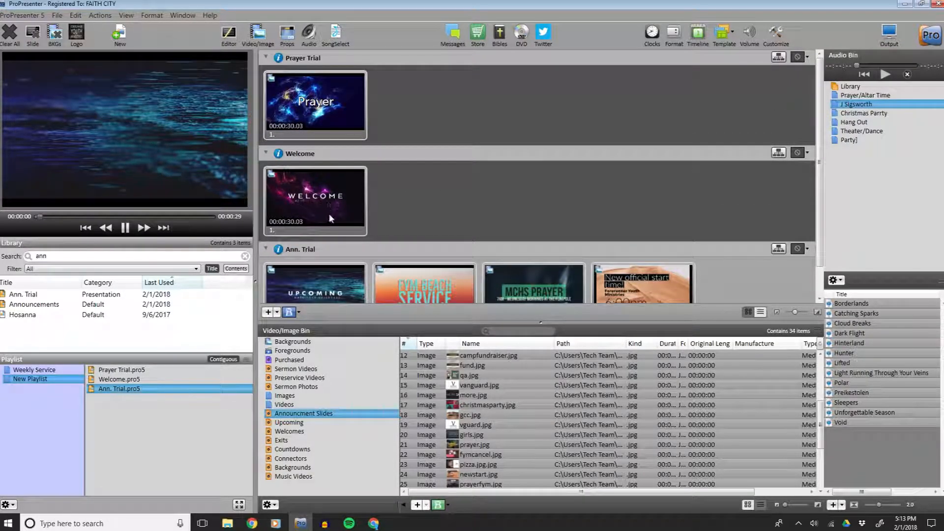
{"action": "left_click", "coordinate": [330, 283]}
{"action": "left_click", "coordinate": [424, 270]}
{"action": "left_click", "coordinate": [546, 272]}
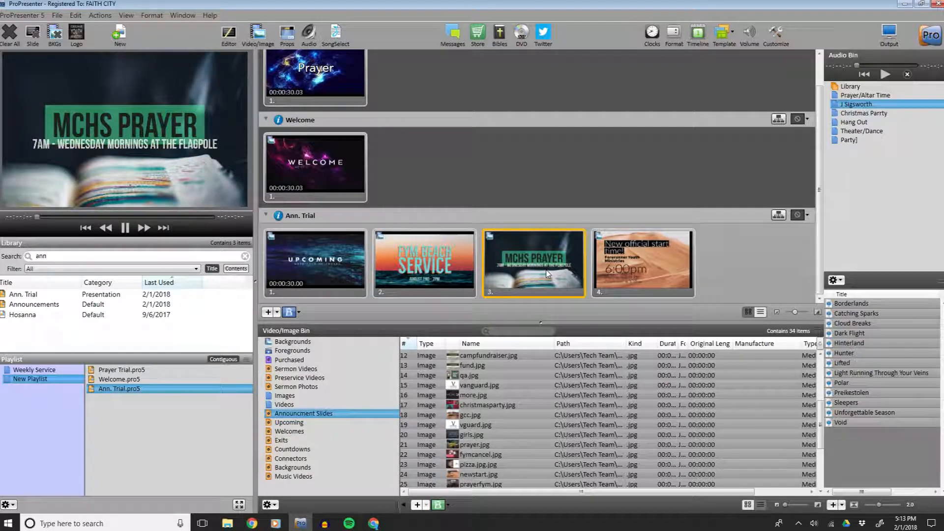
{"action": "left_click", "coordinate": [622, 264]}
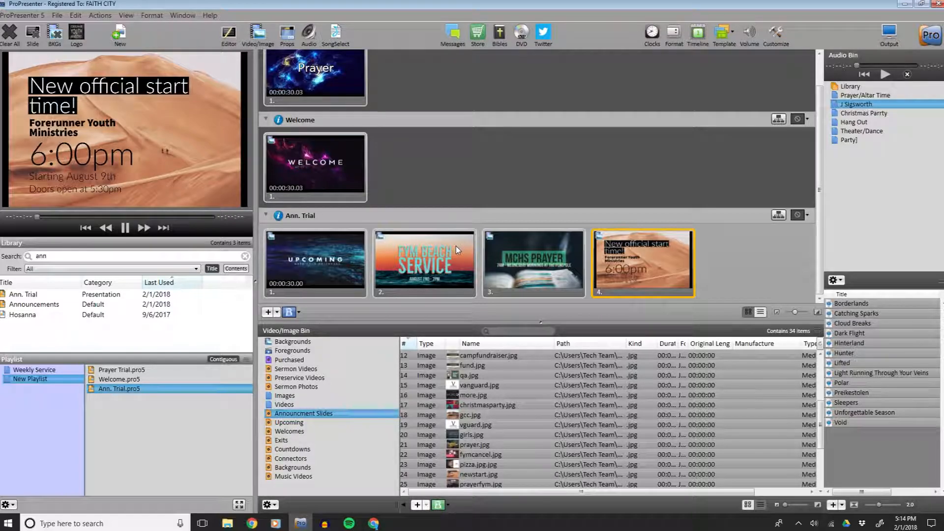
Check the Planning Center plan, then browse the Backgrounds and Connectors folders of the video bin.
{"action": "left_click", "coordinate": [374, 524]}
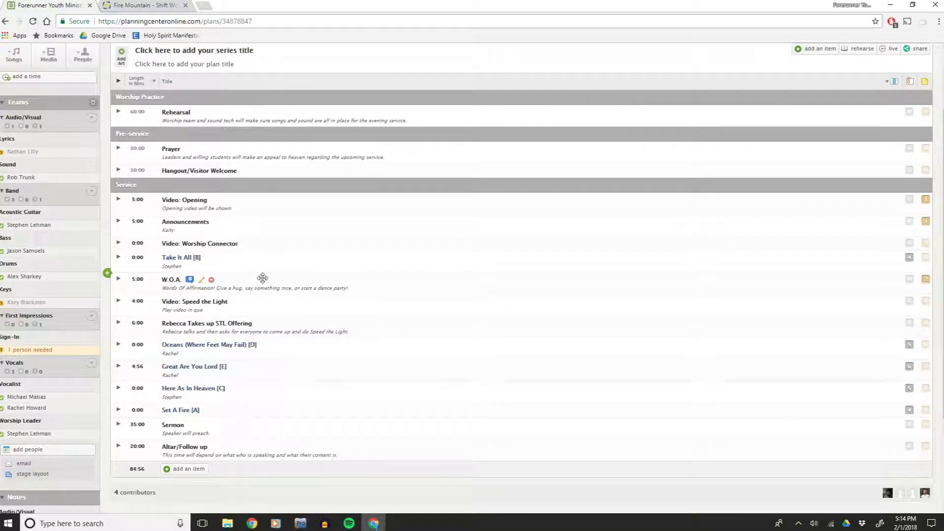
{"action": "left_click", "coordinate": [301, 523]}
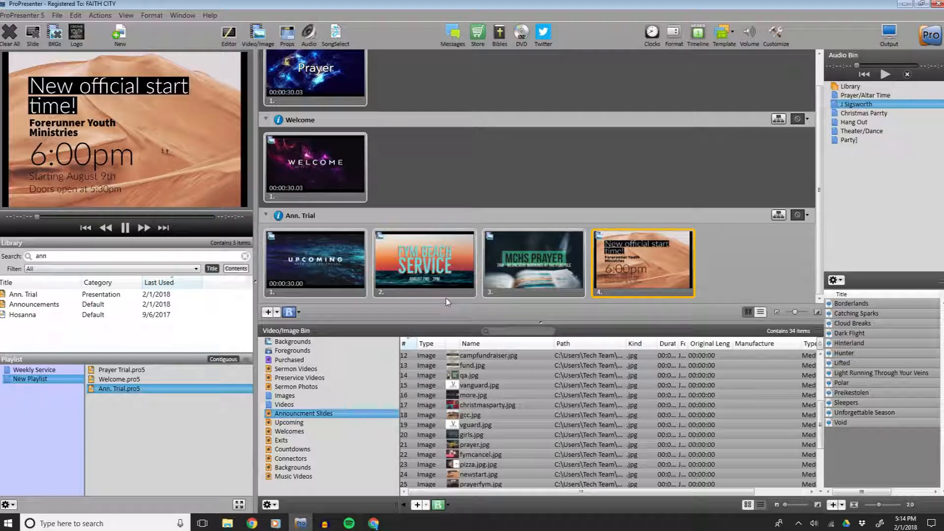
{"action": "left_click", "coordinate": [294, 468]}
{"action": "scroll", "coordinate": [509, 434], "scroll_direction": "down", "scroll_amount": 10}
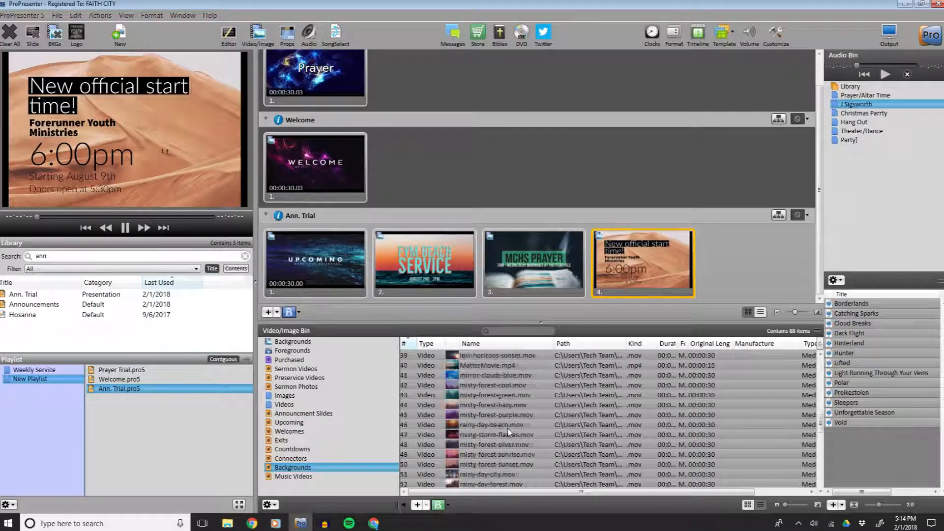
{"action": "scroll", "coordinate": [509, 433], "scroll_direction": "down", "scroll_amount": 5}
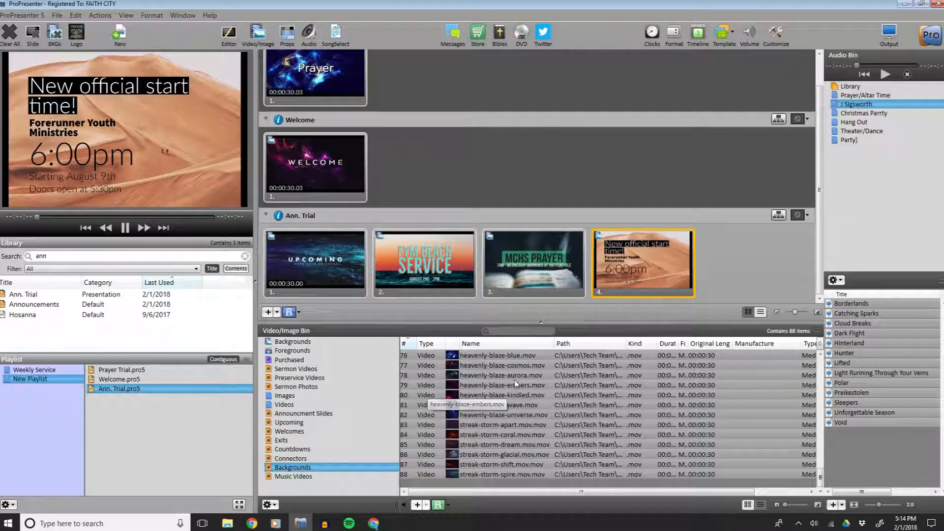
{"action": "left_click", "coordinate": [301, 458]}
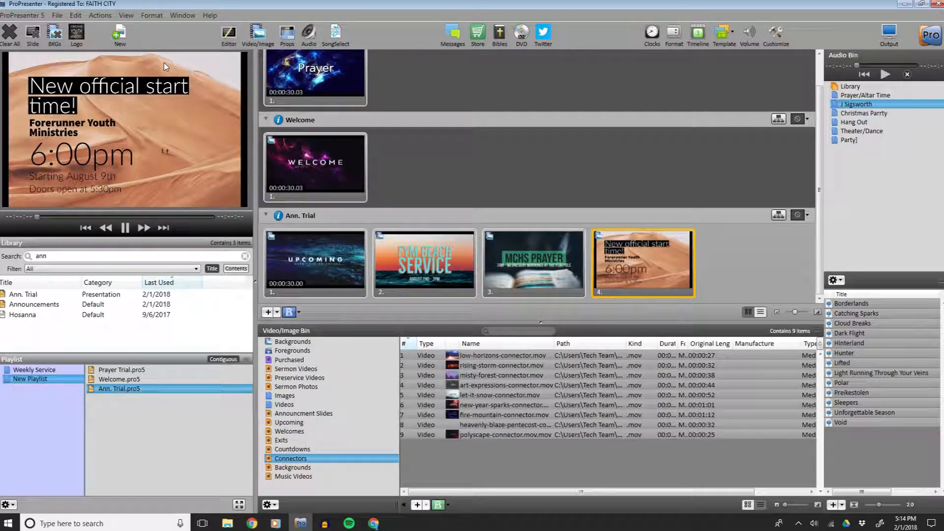
Search the library for conn and add the Connector presentation to the New Playlist.
{"action": "double_click", "coordinate": [67, 258]}
{"action": "type", "text": "cio"}
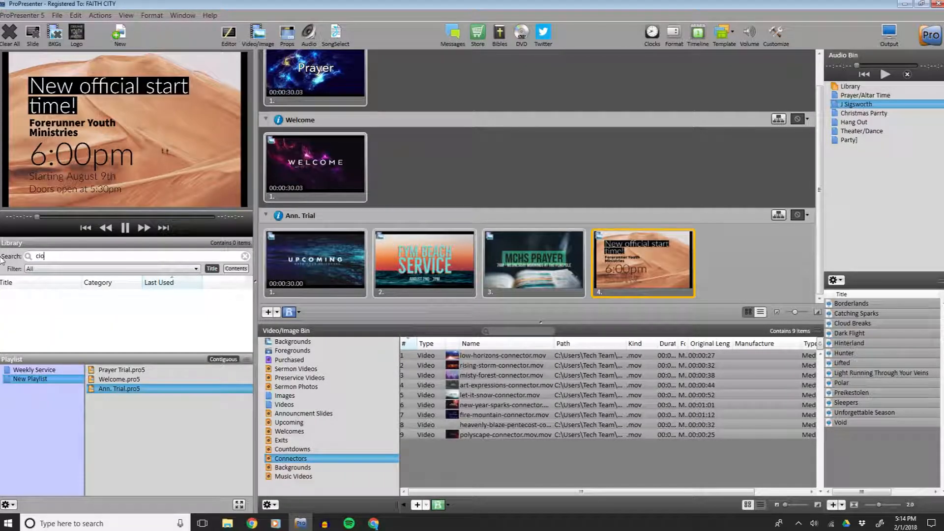
{"action": "key", "text": "BackSpace"}
{"action": "key", "text": "BackSpace"}
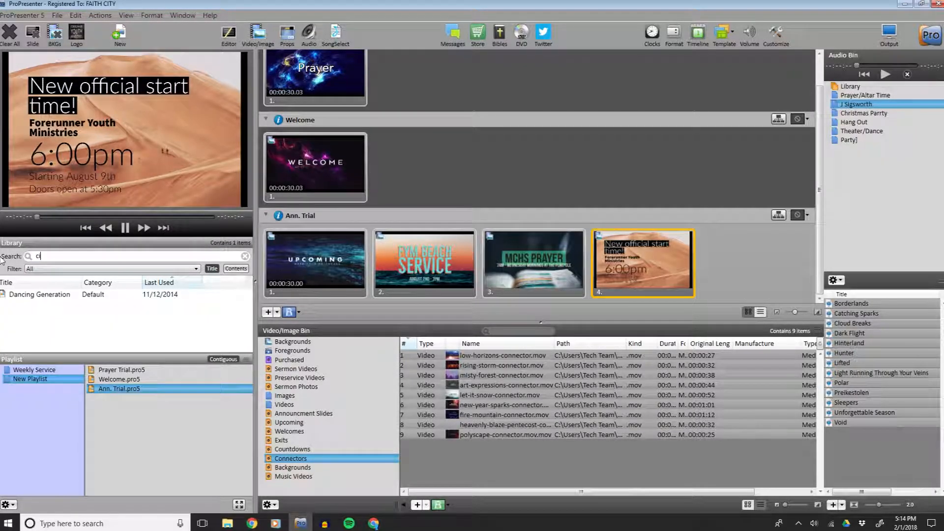
{"action": "type", "text": "onn"}
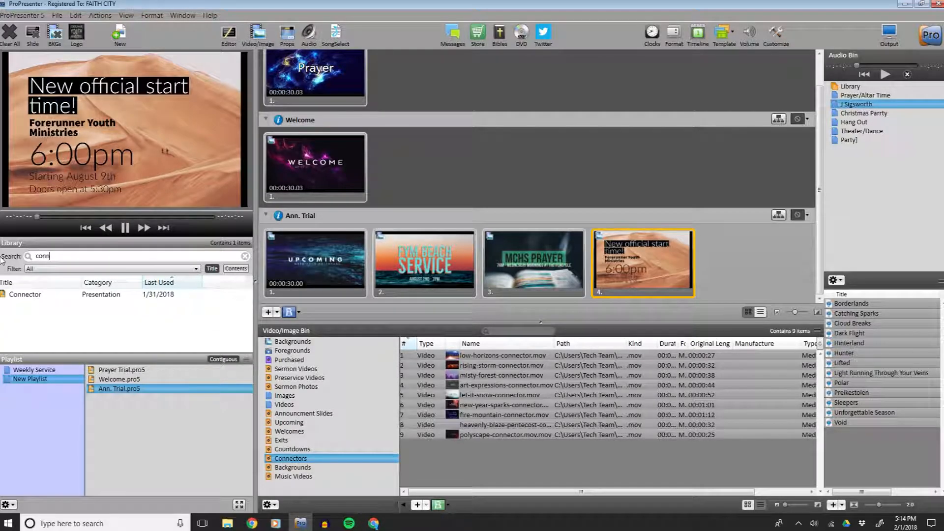
{"action": "left_click_drag", "start_coordinate": [25, 295], "coordinate": [122, 406]}
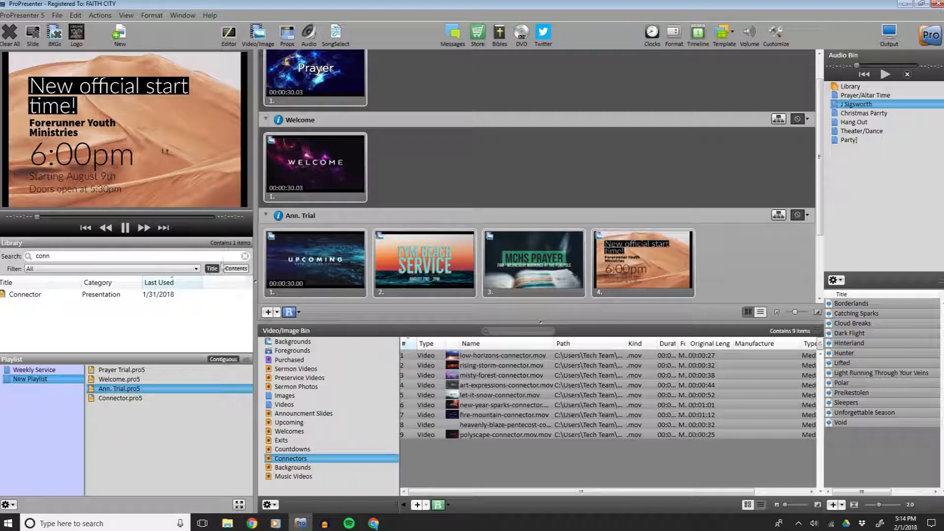
Apply heavenly-blaze-pentecost-connector as the background of the Connector slide.
{"action": "scroll", "coordinate": [349, 231], "scroll_direction": "down", "scroll_amount": 3}
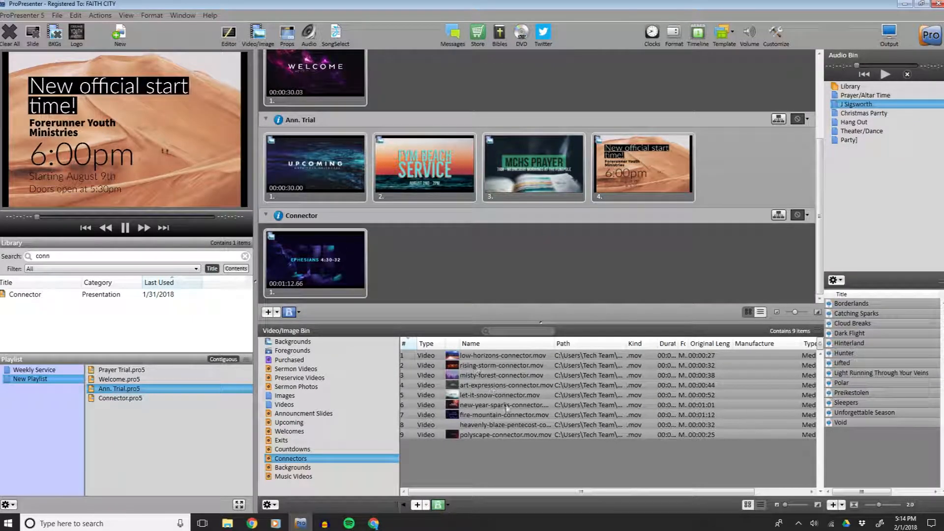
{"action": "left_click_drag", "start_coordinate": [506, 428], "coordinate": [340, 259]}
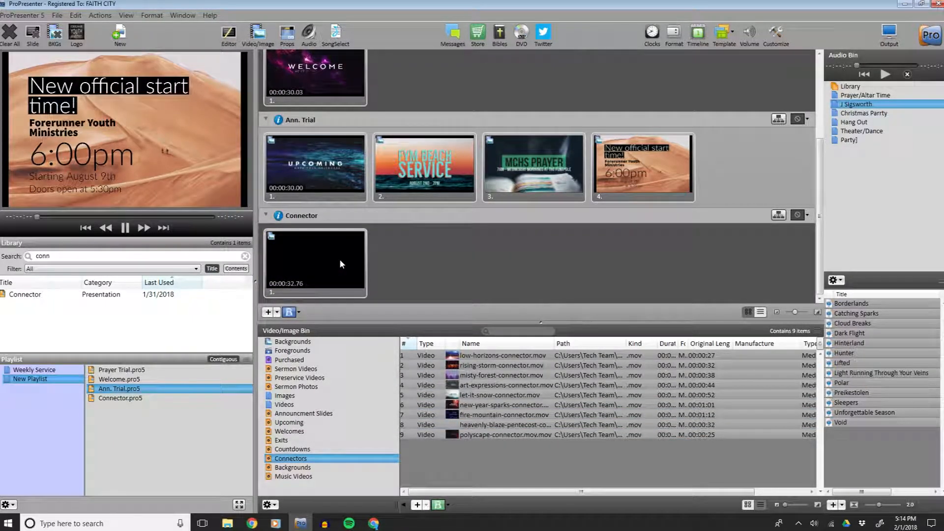
{"action": "left_click", "coordinate": [306, 264]}
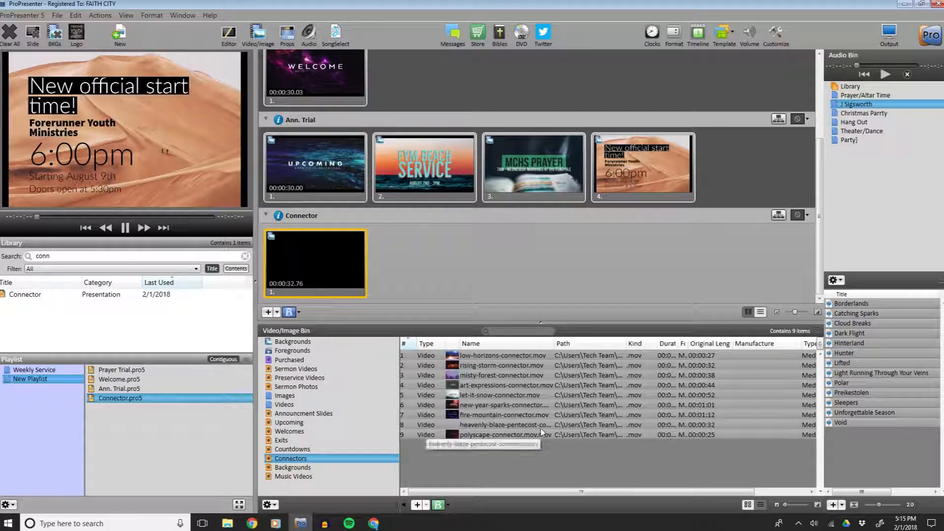
Rename the heavenly-blaze-pentecost-connector file in the Videos\Connectors folder by adding .mov to its name.
{"action": "left_click_drag", "start_coordinate": [555, 344], "coordinate": [596, 344]}
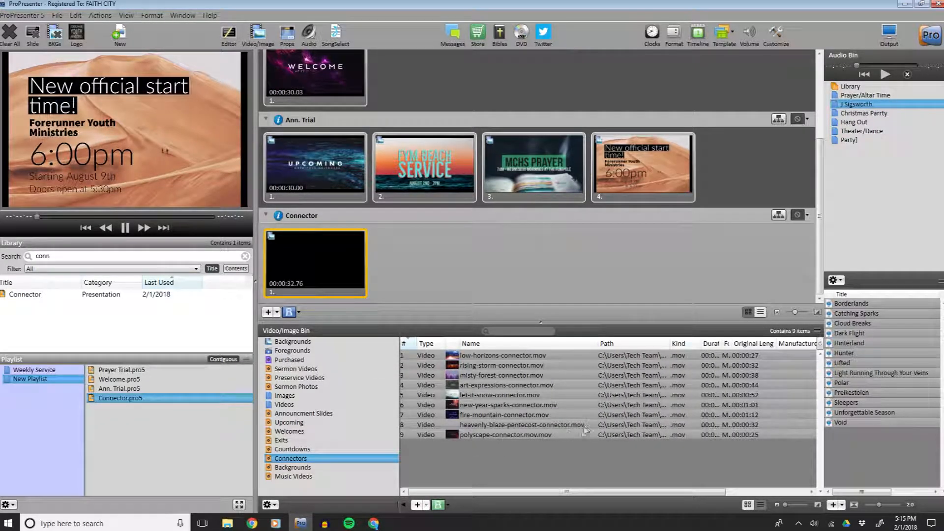
{"action": "left_click", "coordinate": [227, 523]}
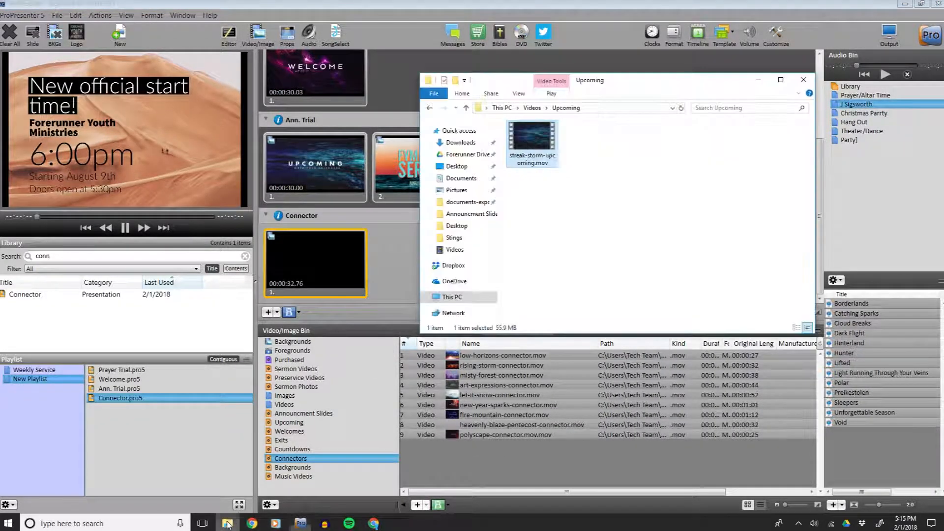
{"action": "left_click", "coordinate": [538, 111]}
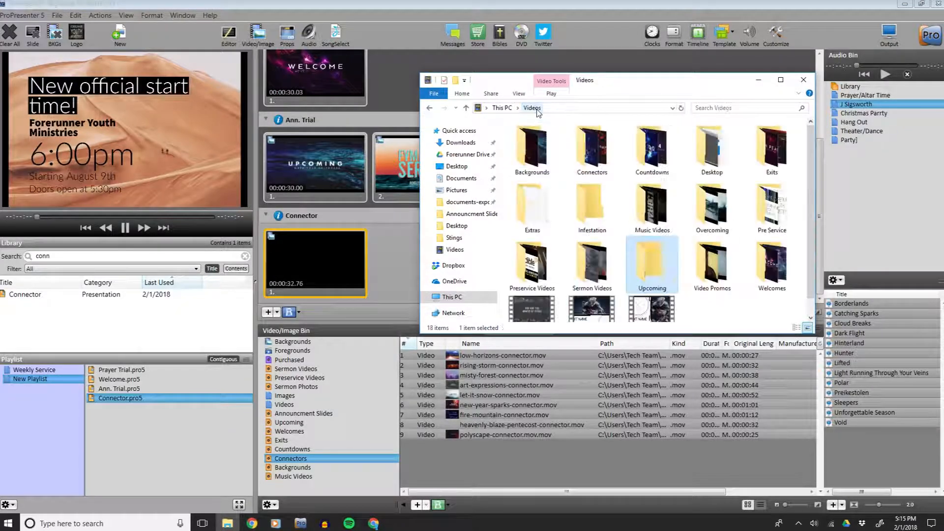
{"action": "double_click", "coordinate": [592, 147]}
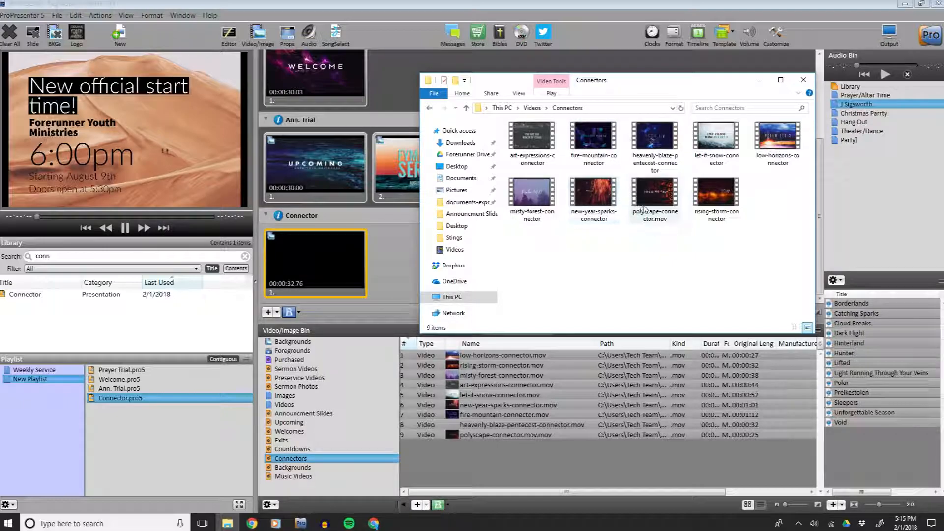
{"action": "left_click", "coordinate": [656, 169]}
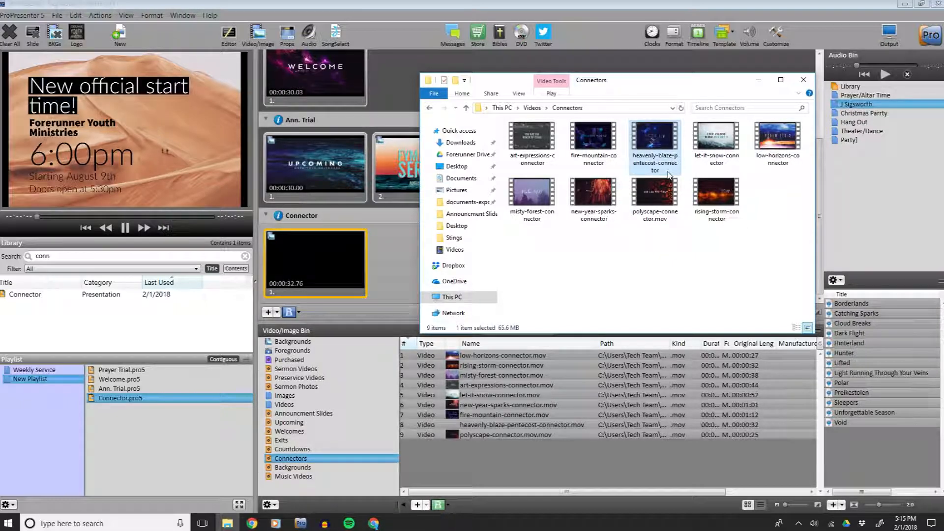
{"action": "left_click", "coordinate": [669, 172]}
{"action": "left_click", "coordinate": [673, 171]}
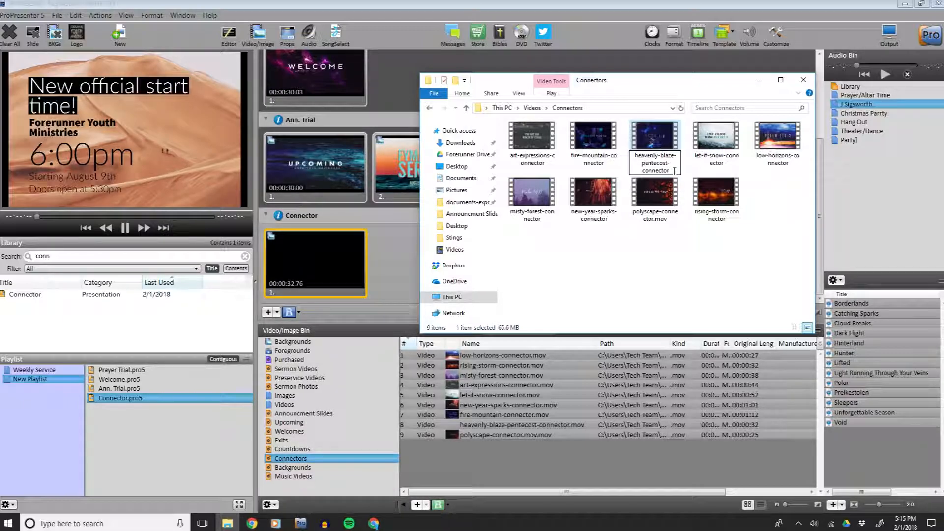
{"action": "type", "text": ".mov"}
{"action": "key", "text": "Return"}
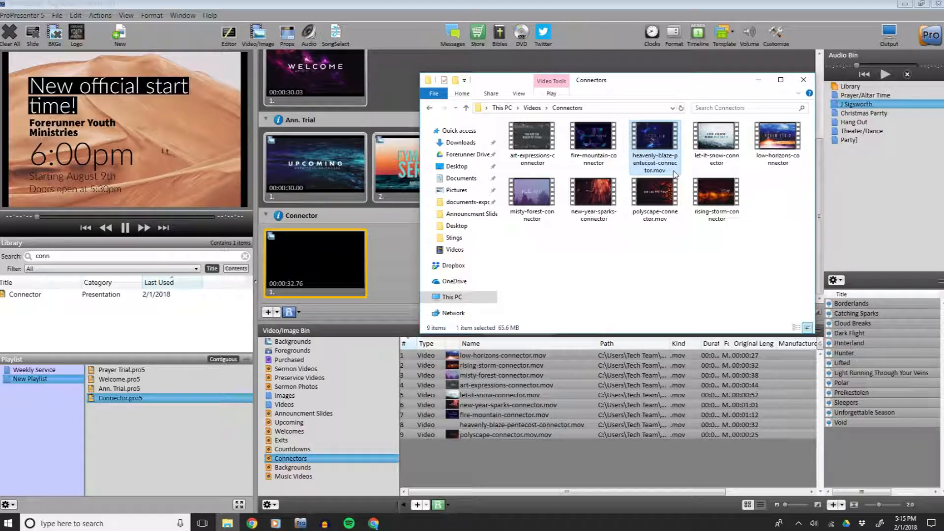
Apply the renamed heavenly-blaze-pentecost-connector video as the Connector slide's background and play it.
{"action": "left_click", "coordinate": [629, 4]}
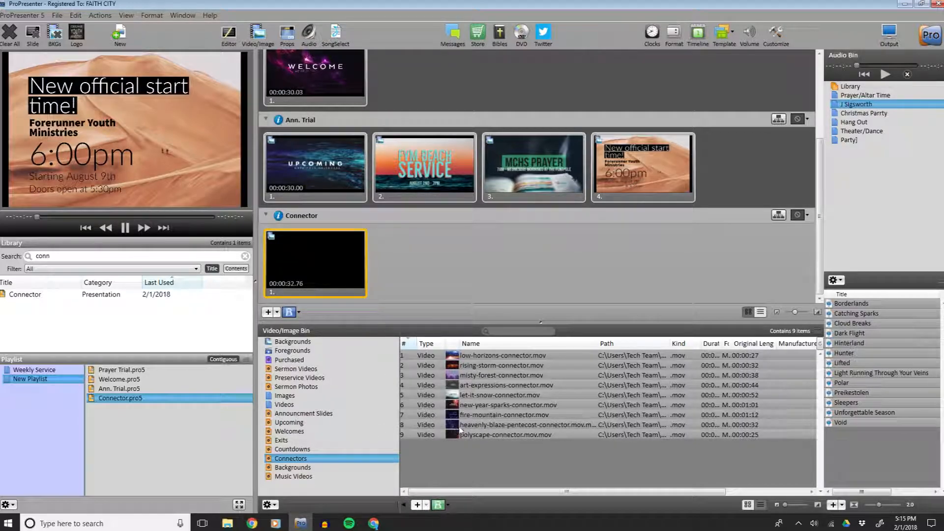
{"action": "left_click_drag", "start_coordinate": [481, 428], "coordinate": [319, 266]}
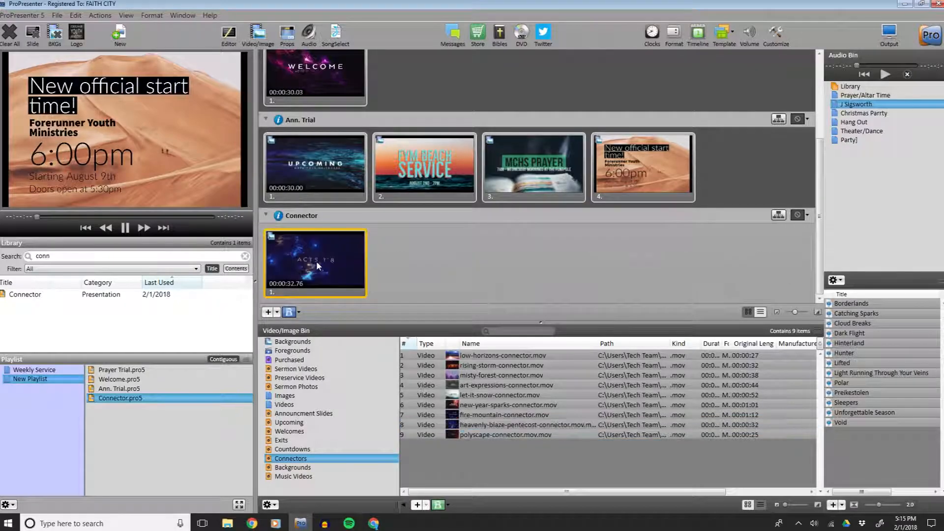
{"action": "left_click", "coordinate": [317, 261]}
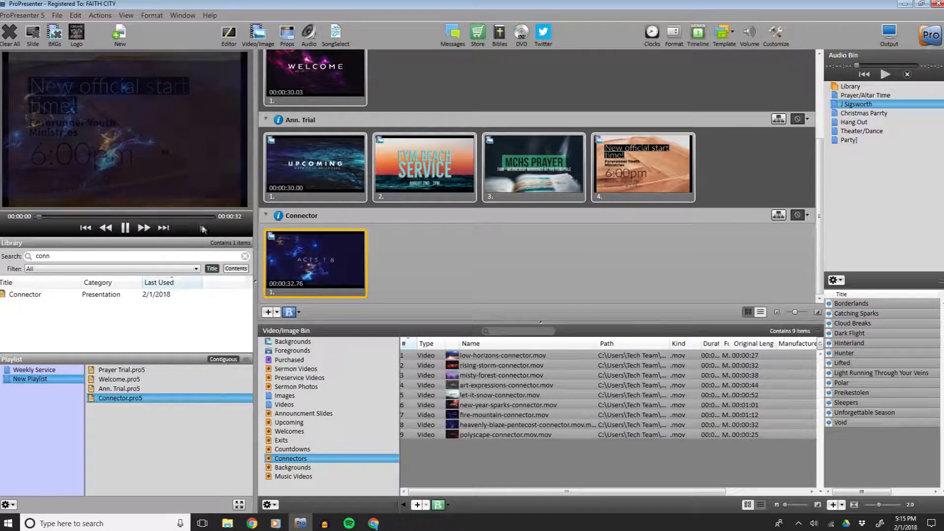
{"action": "left_click", "coordinate": [125, 228]}
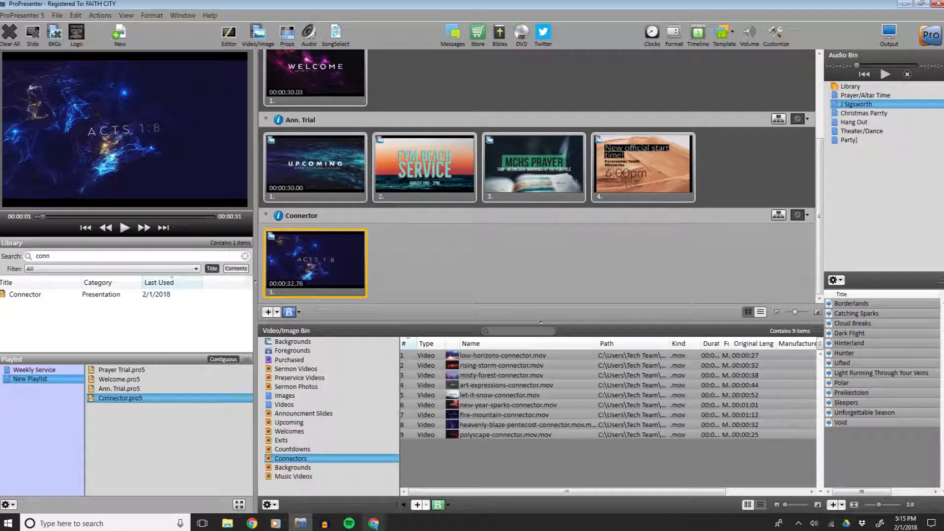
Check the Planning Center plan for the next item, then search the library for ta.
{"action": "left_click", "coordinate": [373, 524]}
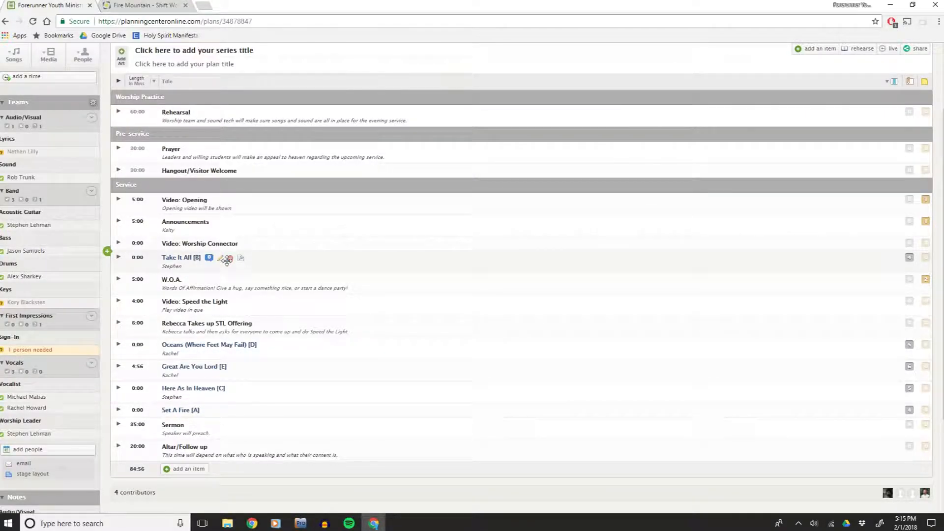
{"action": "left_click", "coordinate": [305, 520]}
{"action": "left_click_drag", "start_coordinate": [51, 256], "coordinate": [10, 259]}
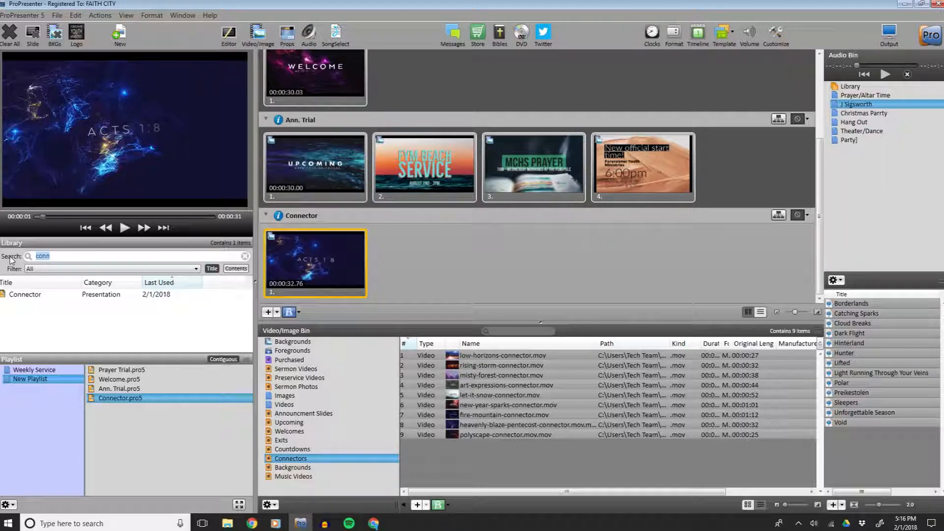
{"action": "type", "text": "ta"}
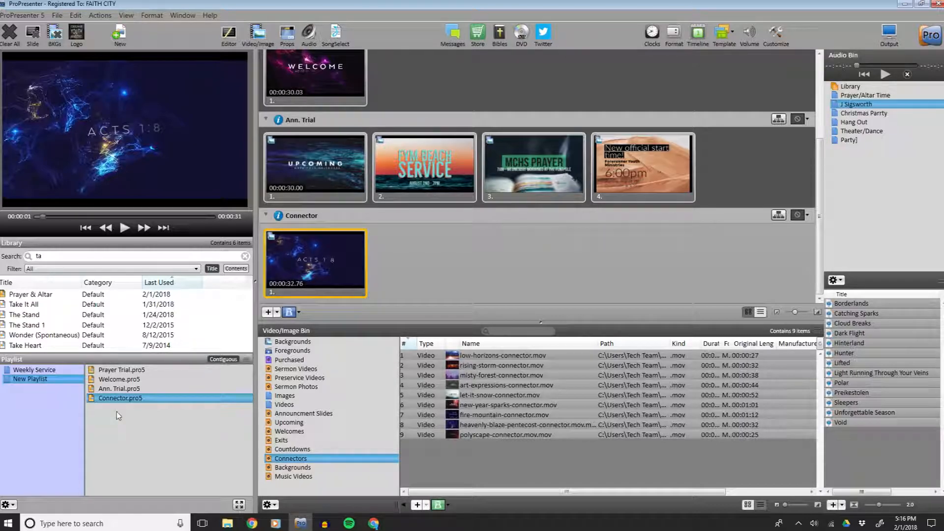
Search SongSelect for take it all and browse the results before closing it.
{"action": "left_click", "coordinate": [339, 37]}
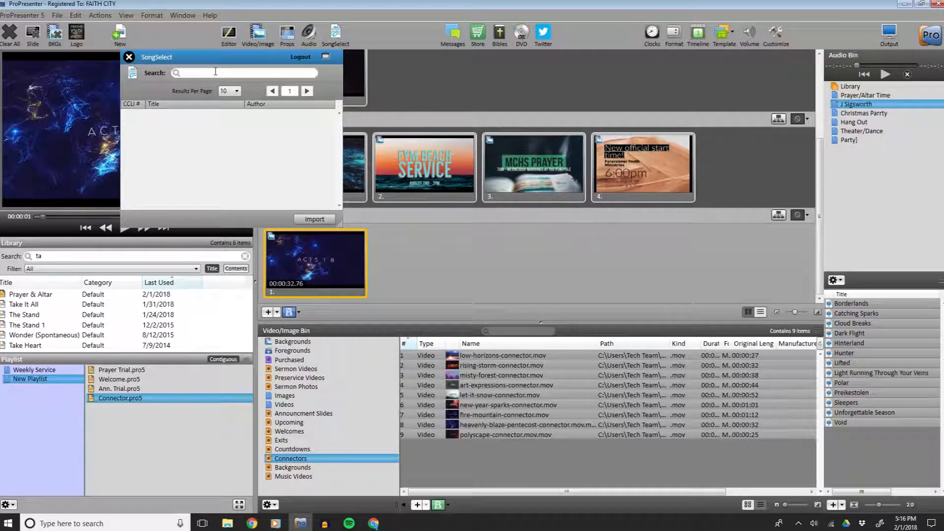
{"action": "type", "text": "take it all"}
{"action": "key", "text": "Return"}
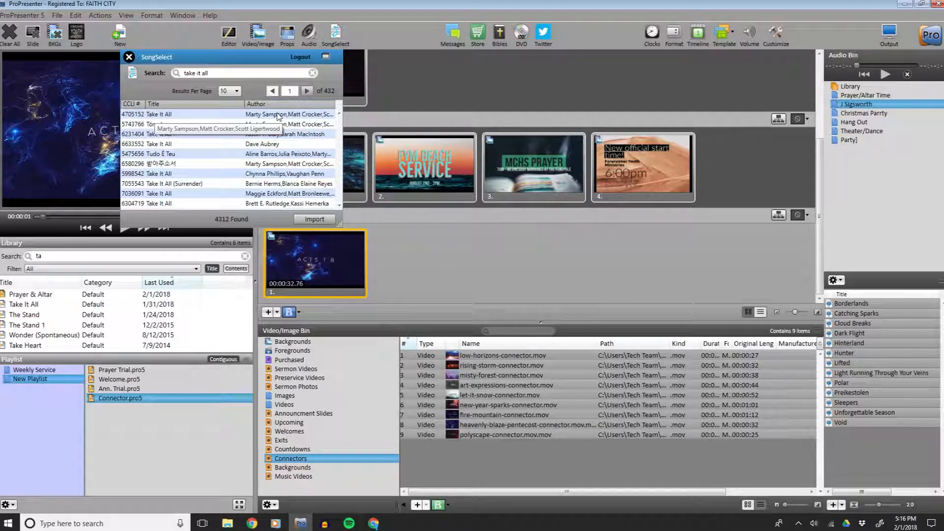
{"action": "mouse_move", "coordinate": [278, 116]}
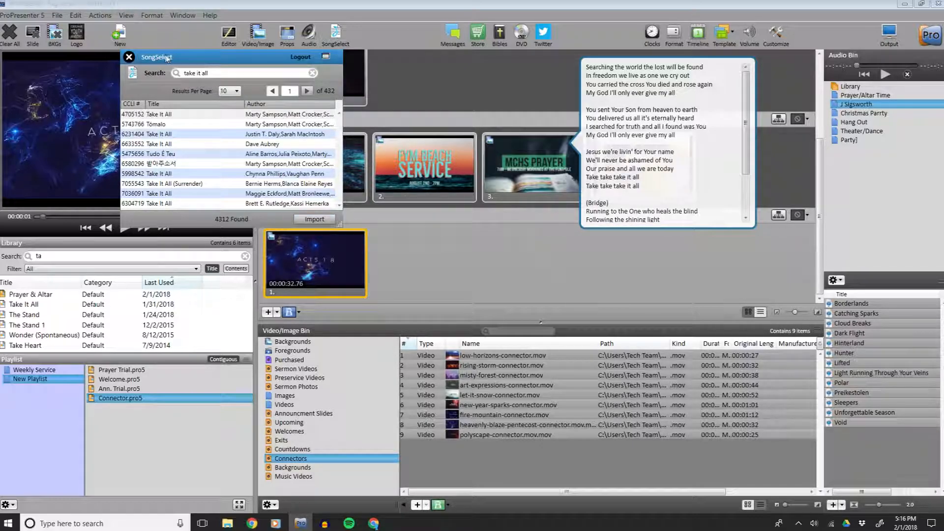
{"action": "left_click", "coordinate": [129, 58]}
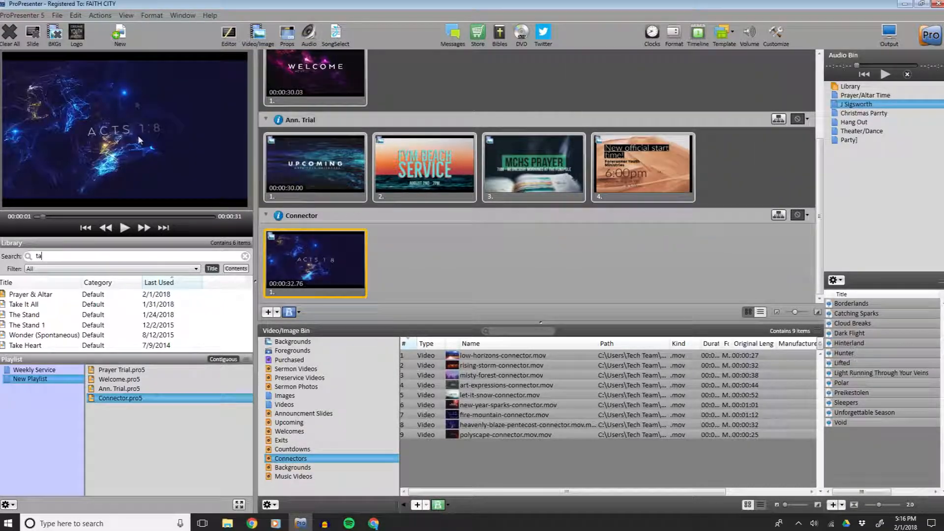
Add the Take It All song from the library to the New Playlist.
{"action": "left_click", "coordinate": [30, 305]}
{"action": "left_click_drag", "start_coordinate": [30, 309], "coordinate": [126, 416]}
{"action": "scroll", "coordinate": [447, 222], "scroll_direction": "down", "scroll_amount": 4}
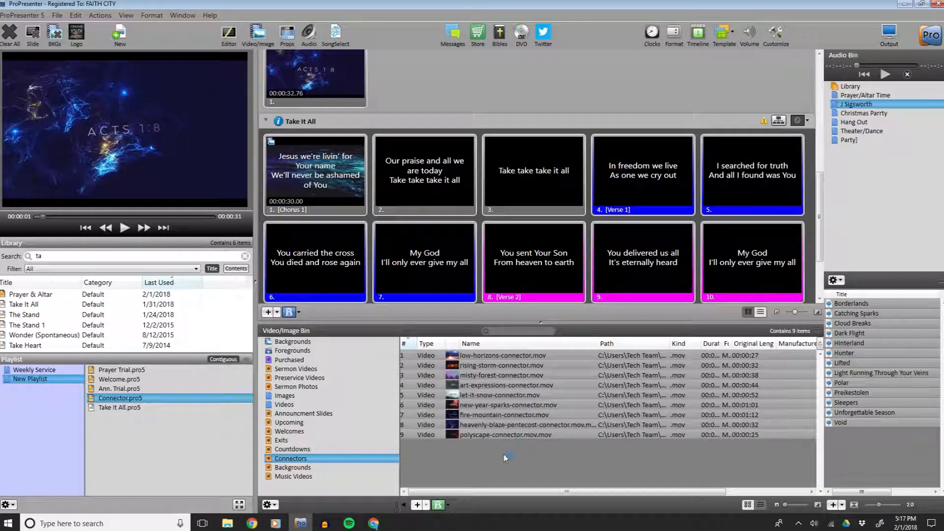
Apply heavenly-blaze-aurora from the Backgrounds folder as the background of the first Take It All slide.
{"action": "left_click", "coordinate": [294, 468]}
{"action": "scroll", "coordinate": [509, 422], "scroll_direction": "down", "scroll_amount": 13}
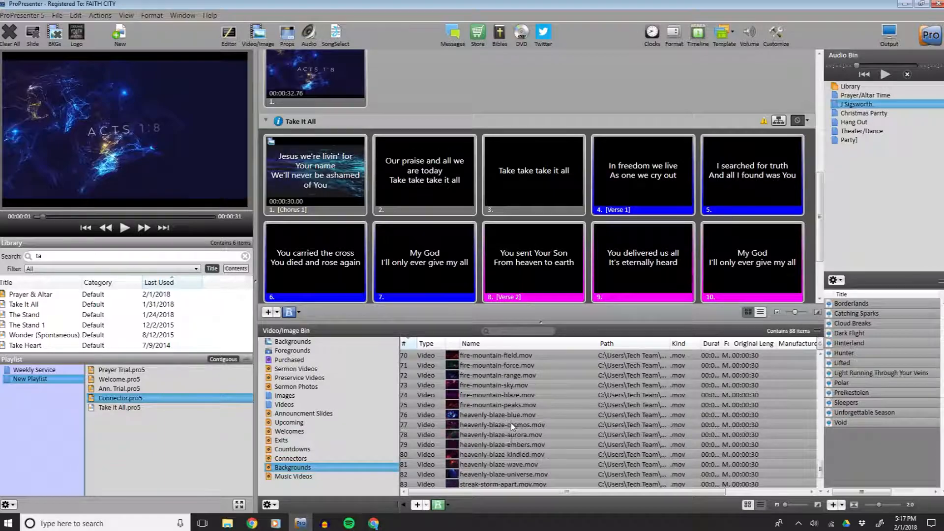
{"action": "scroll", "coordinate": [509, 423], "scroll_direction": "down", "scroll_amount": 4}
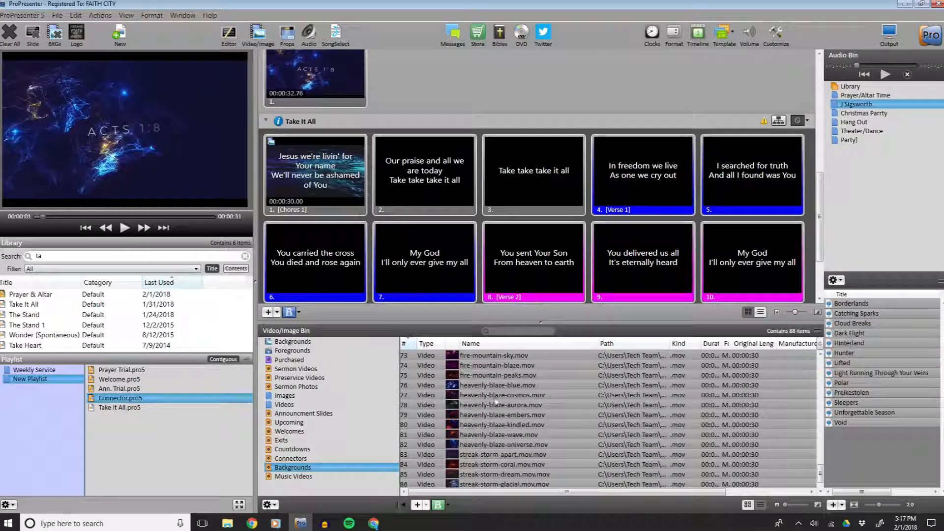
{"action": "left_click_drag", "start_coordinate": [492, 409], "coordinate": [315, 163]}
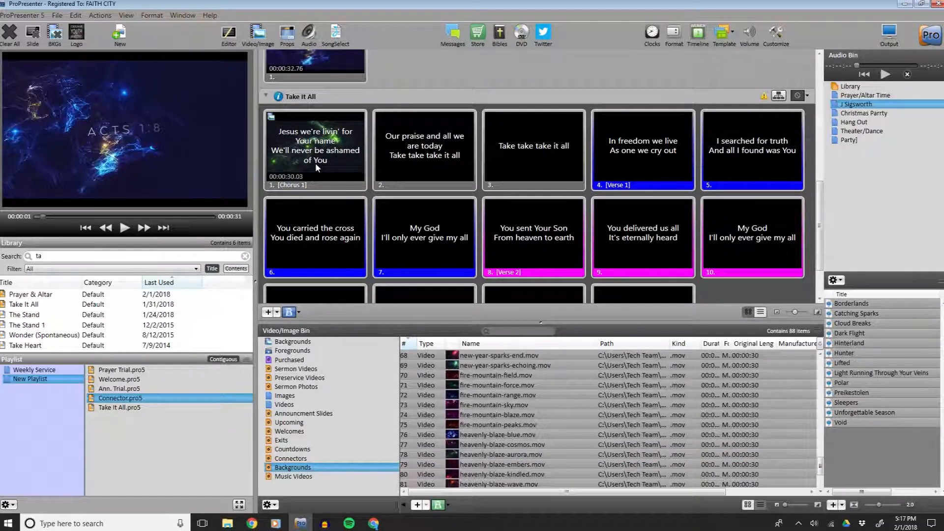
Step through the Take It All slides to preview the lyrics over the background.
{"action": "left_click", "coordinate": [315, 163]}
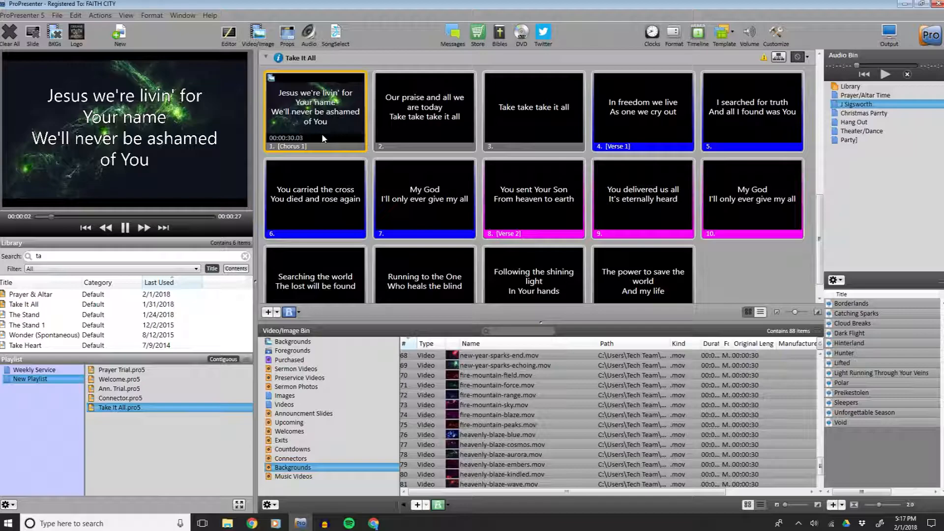
{"action": "left_click", "coordinate": [425, 115]}
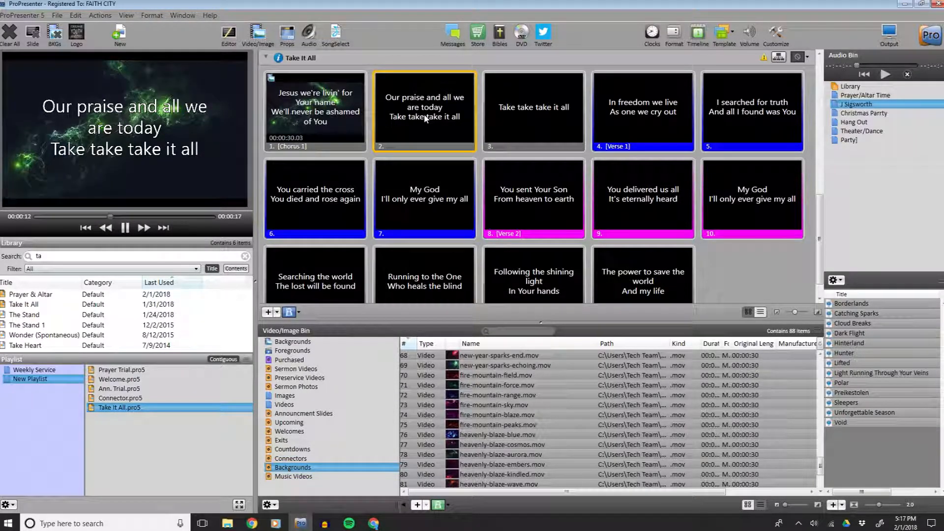
{"action": "left_click", "coordinate": [502, 117]}
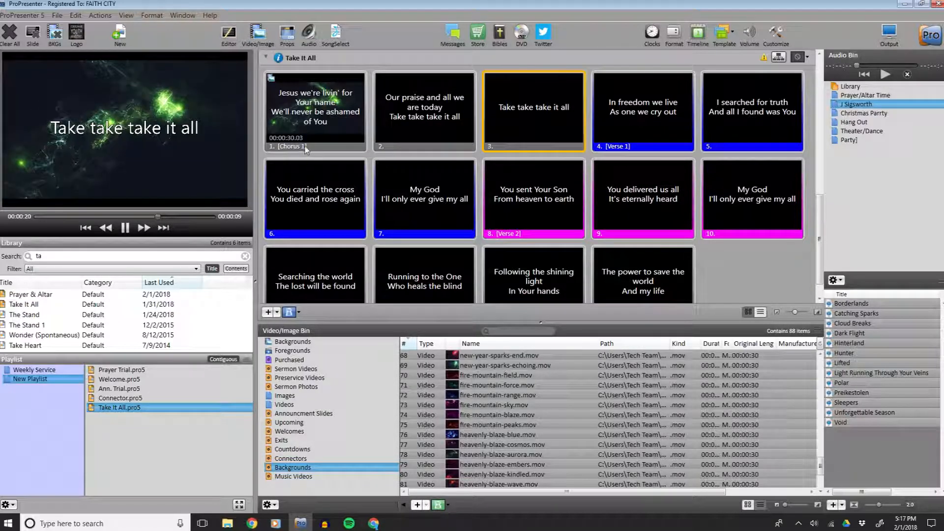
{"action": "scroll", "coordinate": [349, 154], "scroll_direction": "down", "scroll_amount": 1}
{"action": "scroll", "coordinate": [352, 159], "scroll_direction": "down", "scroll_amount": 1}
{"action": "left_click", "coordinate": [337, 252]}
{"action": "left_click", "coordinate": [437, 251]}
{"action": "left_click", "coordinate": [515, 245]}
{"action": "left_click", "coordinate": [533, 175]}
{"action": "left_click", "coordinate": [380, 106]}
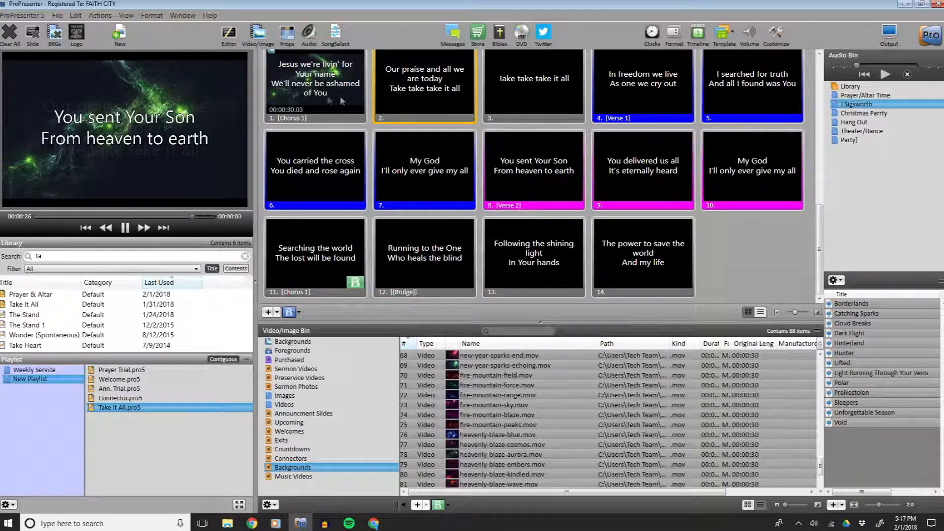
{"action": "scroll", "coordinate": [315, 103], "scroll_direction": "up", "scroll_amount": 1}
{"action": "left_click", "coordinate": [309, 100]}
{"action": "left_click", "coordinate": [510, 92]}
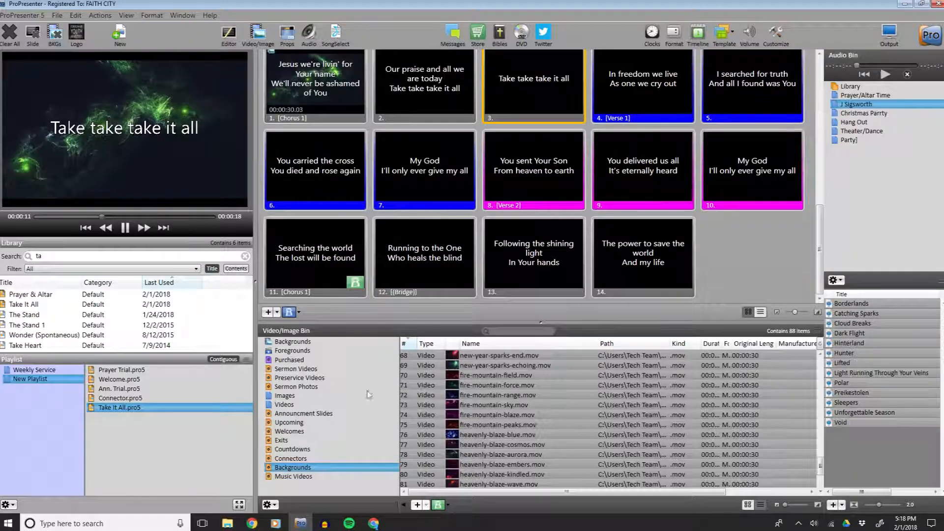
Check the plan order, then search the library for w and add the W.O.A. presentation to the New Playlist.
{"action": "left_click", "coordinate": [373, 524]}
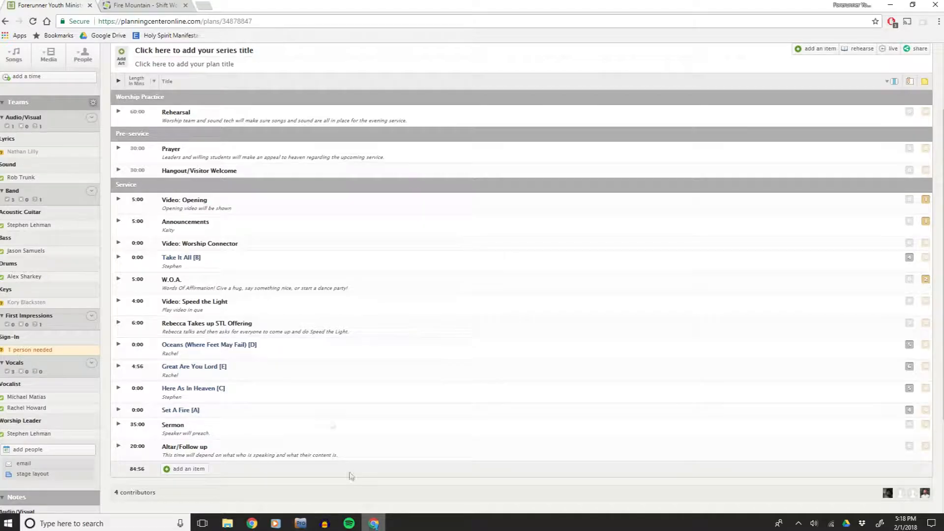
{"action": "scroll", "coordinate": [304, 295], "scroll_direction": "down", "scroll_amount": 2}
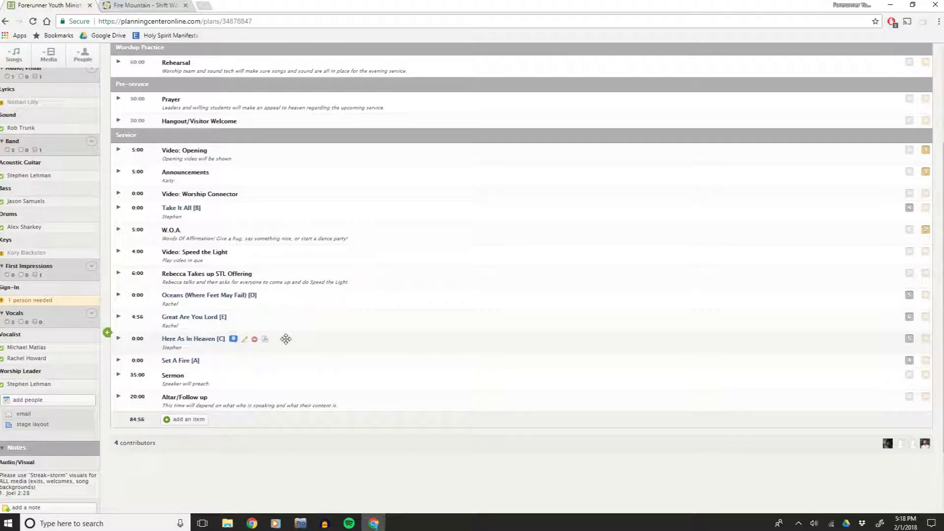
{"action": "left_click", "coordinate": [301, 523]}
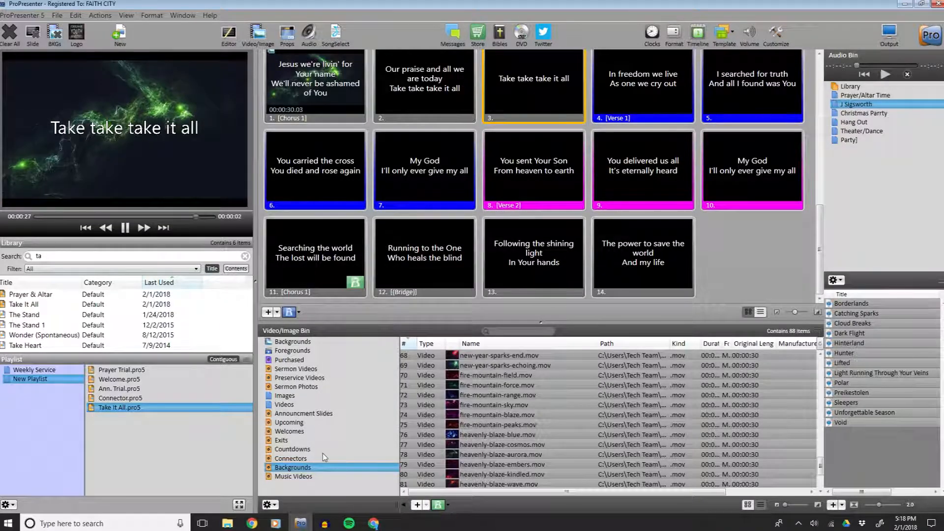
{"action": "left_click_drag", "start_coordinate": [80, 252], "coordinate": [18, 251]}
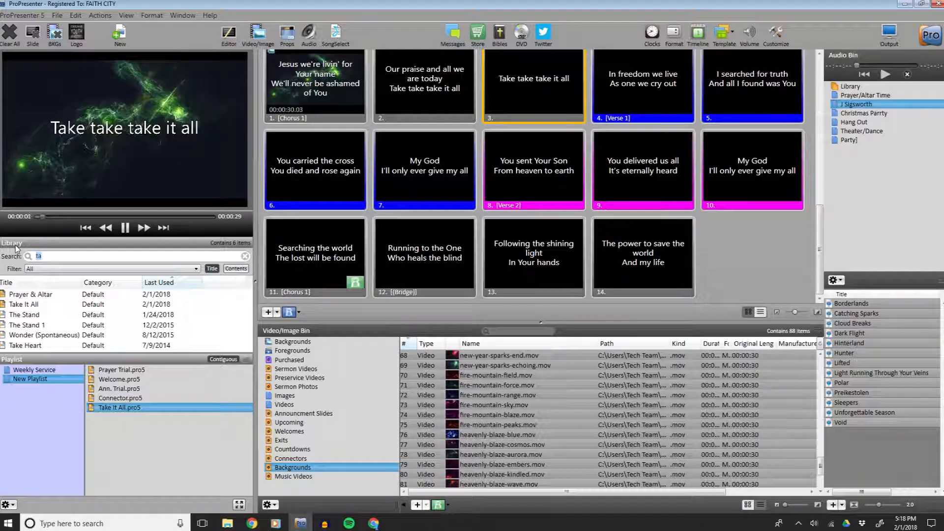
{"action": "type", "text": "w"}
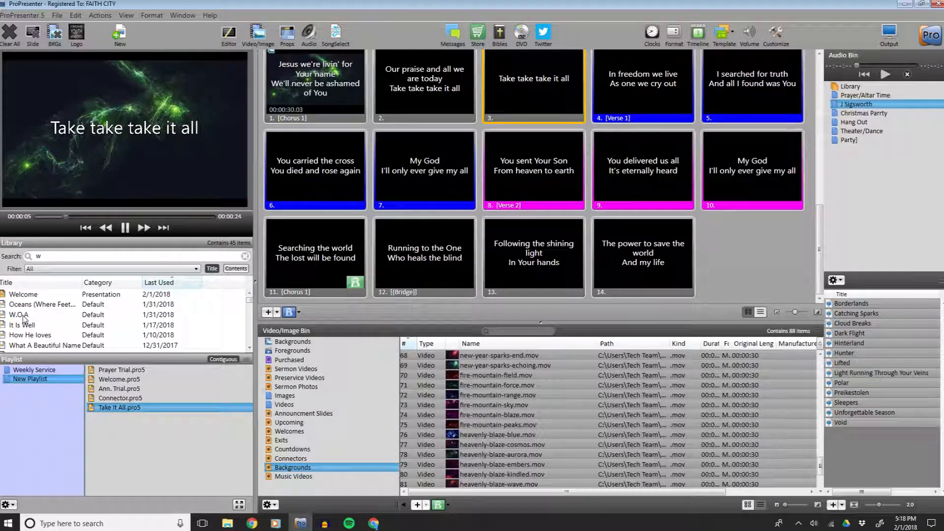
{"action": "left_click_drag", "start_coordinate": [23, 315], "coordinate": [121, 420]}
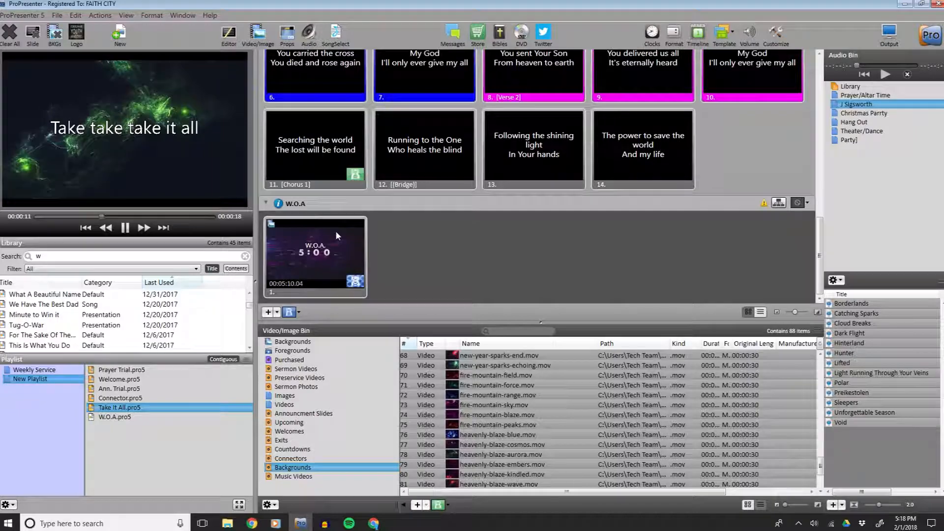
Open the W.O.A. countdown video's media properties, set its behavior to Stop and turn its volume down.
{"action": "left_click", "coordinate": [320, 259]}
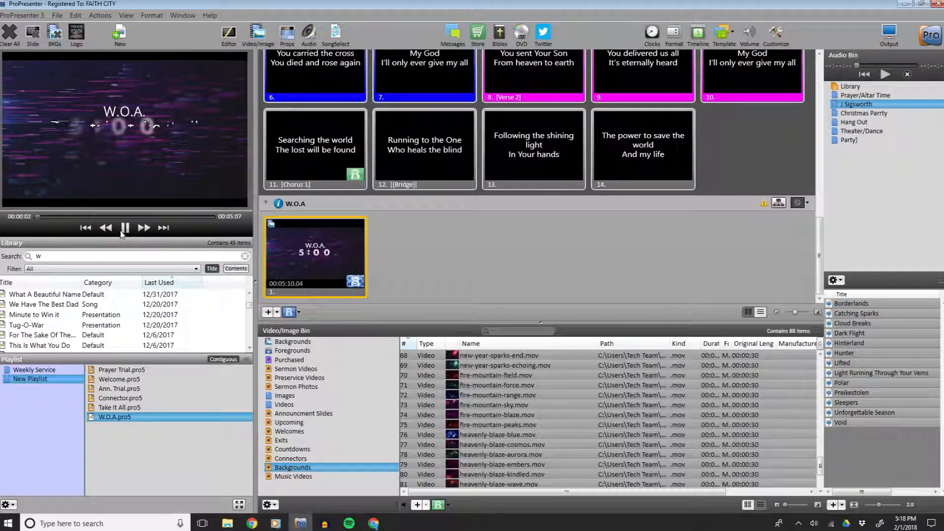
{"action": "left_click", "coordinate": [125, 228]}
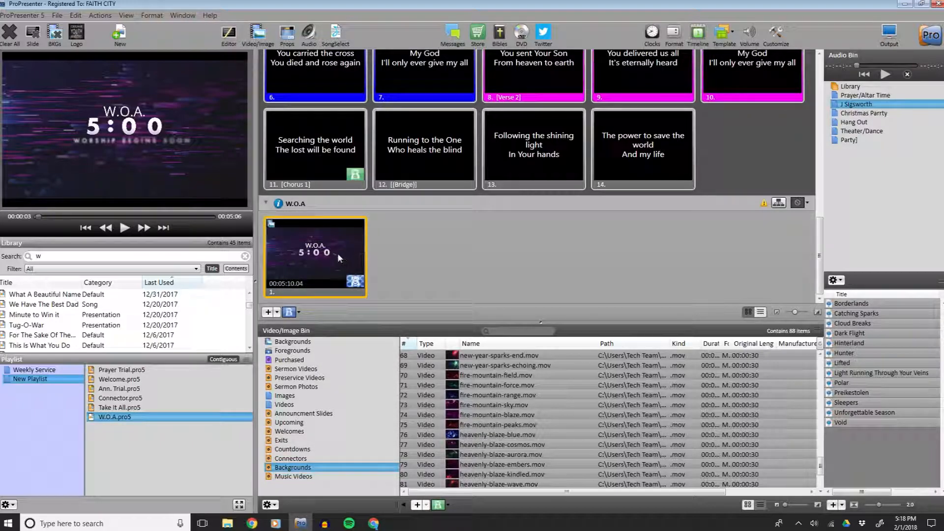
{"action": "right_click", "coordinate": [311, 258]}
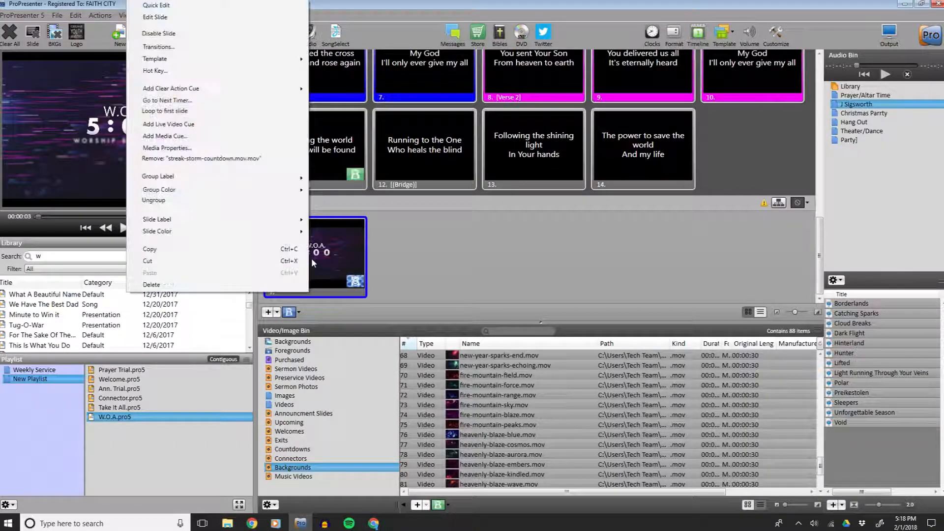
{"action": "left_click", "coordinate": [167, 148]}
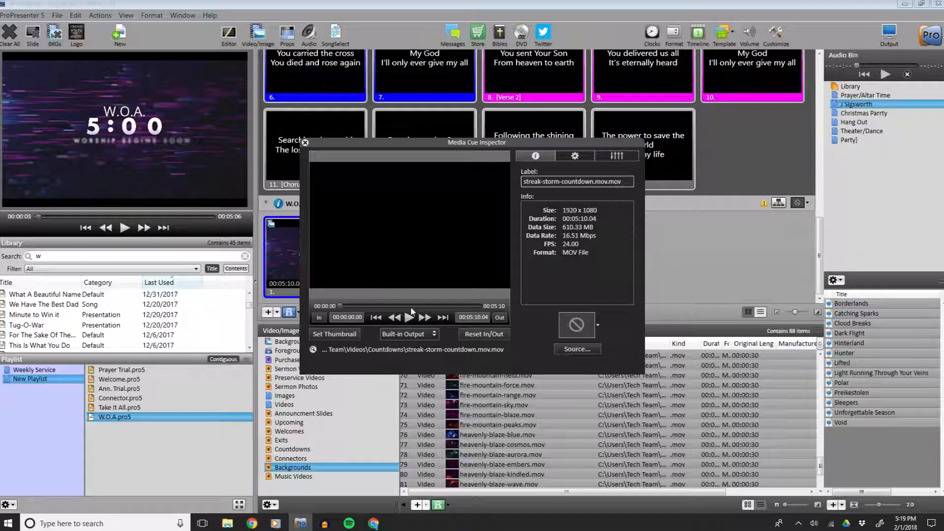
{"action": "left_click", "coordinate": [575, 156]}
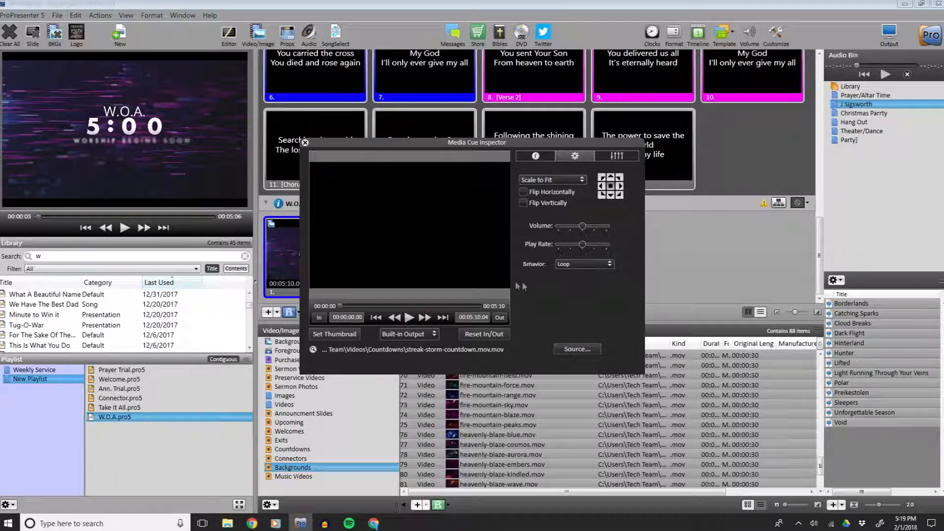
{"action": "left_click", "coordinate": [583, 264]}
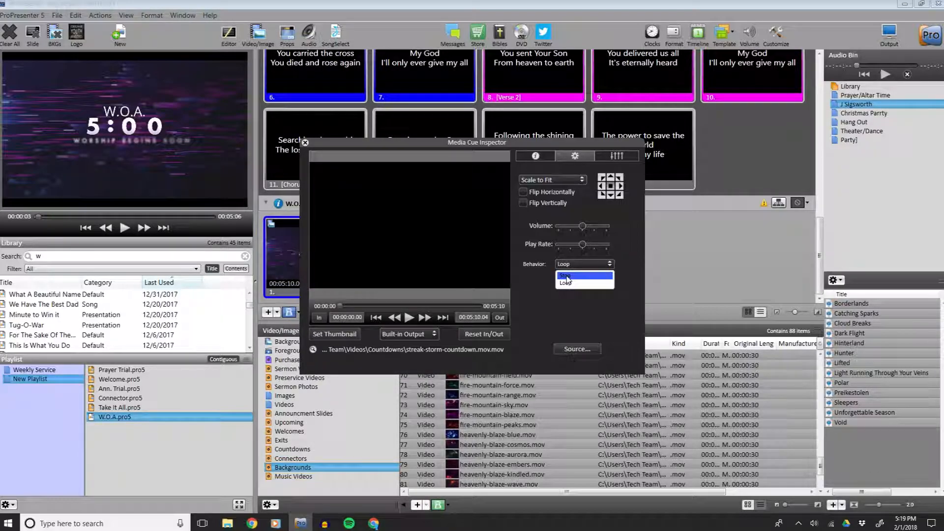
{"action": "left_click", "coordinate": [566, 276]}
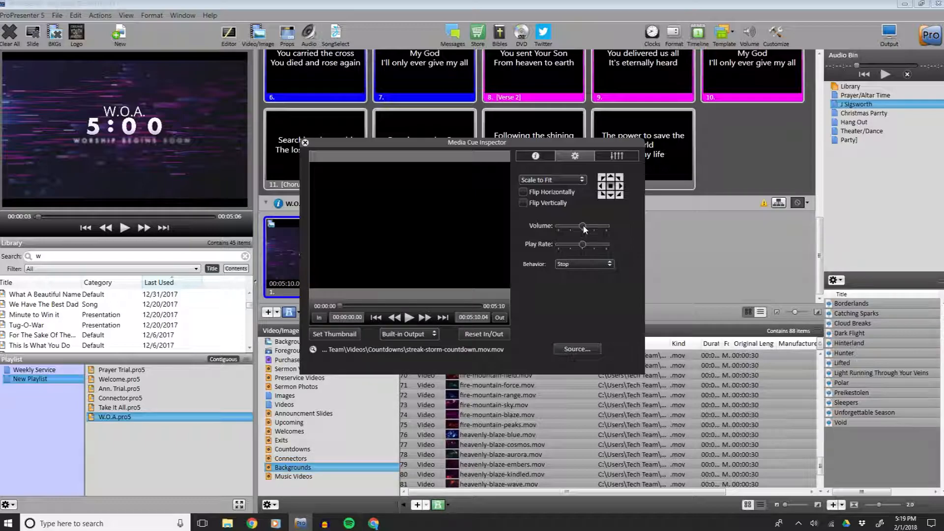
{"action": "left_click_drag", "start_coordinate": [585, 229], "coordinate": [540, 229]}
Try lowering the countdown video's saturation in the Media Cue Inspector while previewing its playback.
{"action": "left_click", "coordinate": [542, 157]}
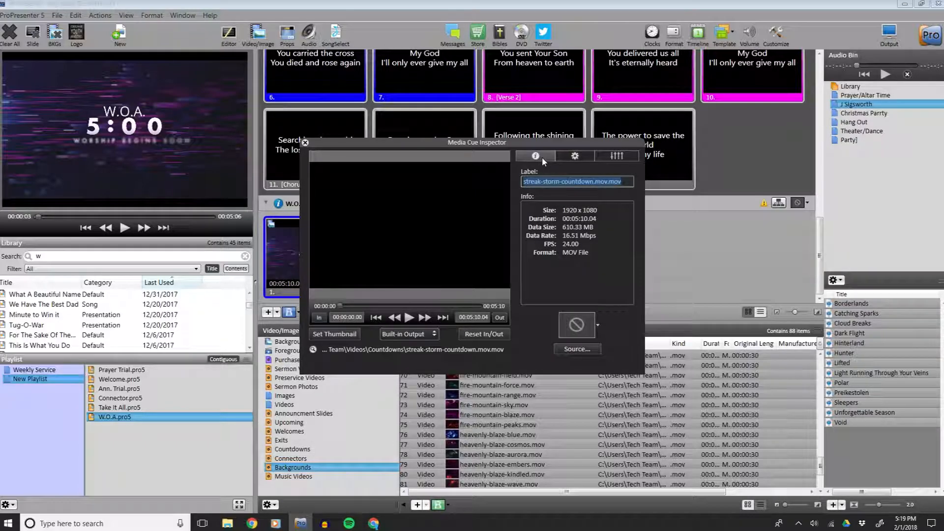
{"action": "left_click", "coordinate": [604, 157]}
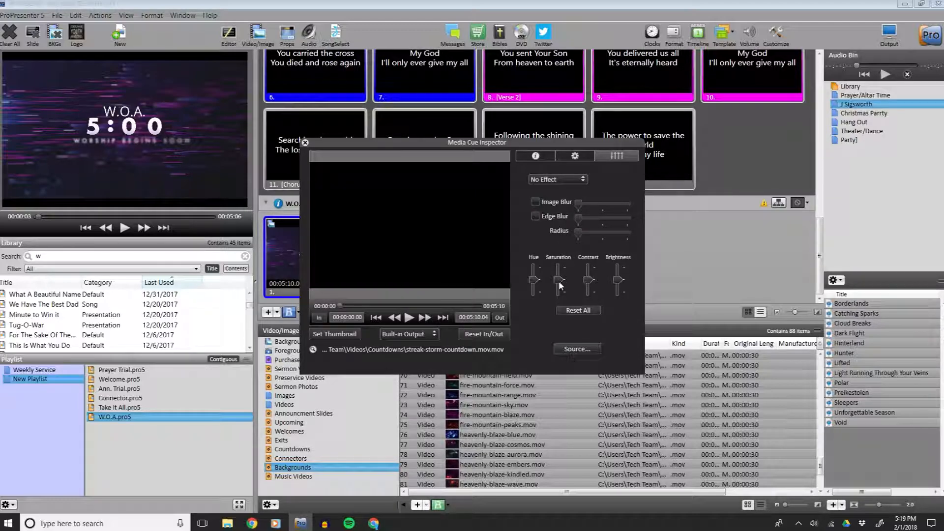
{"action": "mouse_move", "coordinate": [558, 279]}
{"action": "left_mouse_down"}
{"action": "mouse_move", "coordinate": [560, 298]}
{"action": "mouse_move", "coordinate": [560, 281]}
{"action": "left_mouse_up"}
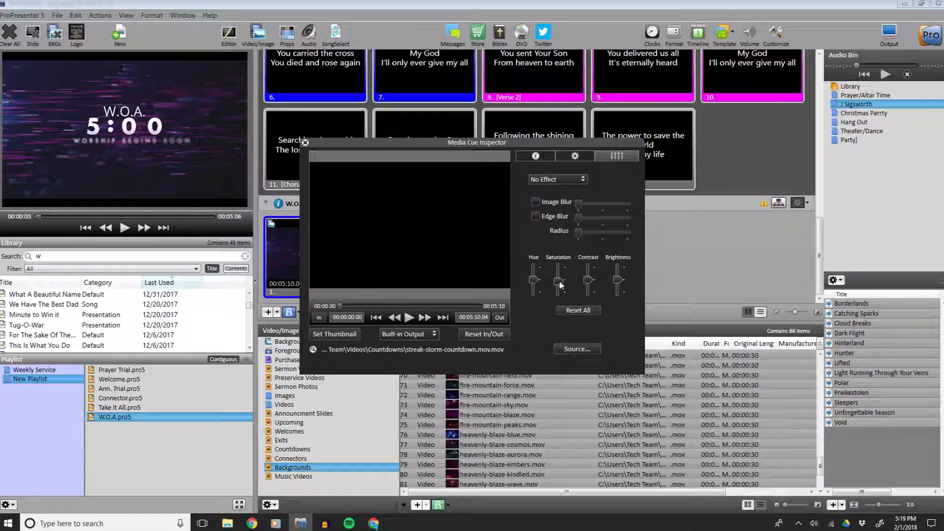
{"action": "left_click", "coordinate": [397, 307]}
{"action": "left_click_drag", "start_coordinate": [560, 285], "coordinate": [561, 294]}
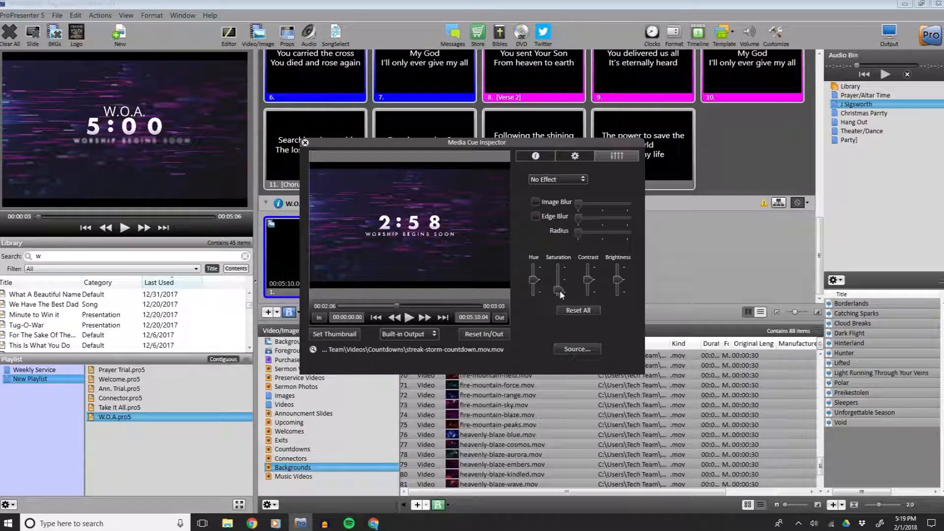
{"action": "left_click", "coordinate": [410, 317]}
{"action": "left_click_drag", "start_coordinate": [558, 294], "coordinate": [561, 280]}
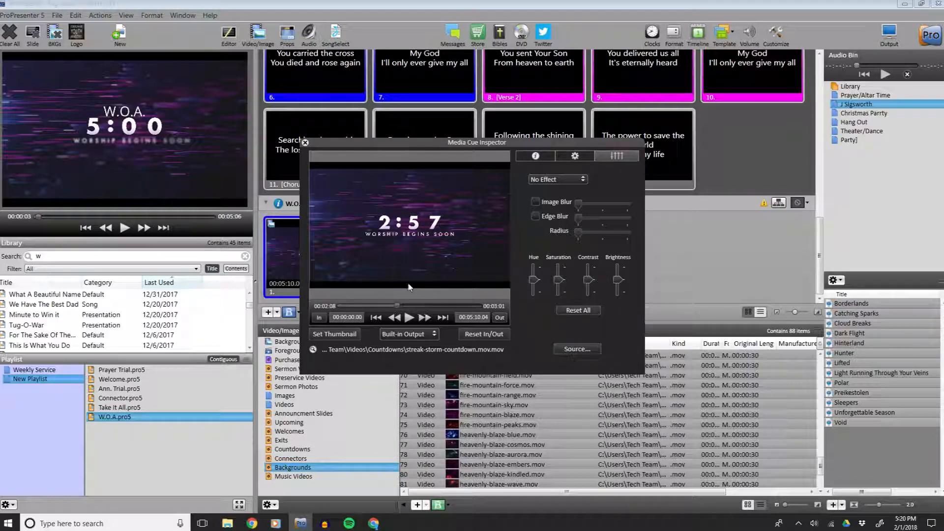
{"action": "left_click_drag", "start_coordinate": [400, 308], "coordinate": [408, 308]}
{"action": "left_click", "coordinate": [409, 317]}
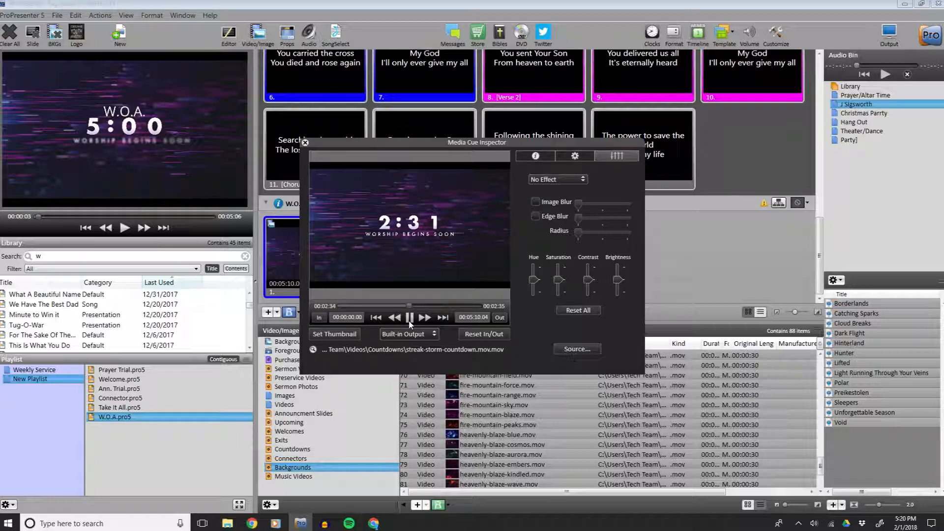
Scrub through the countdown video's playback in the Media Cue Inspector and close the inspector.
{"action": "left_click", "coordinate": [409, 320]}
{"action": "left_click", "coordinate": [318, 317]}
{"action": "left_click_drag", "start_coordinate": [408, 310], "coordinate": [479, 308]}
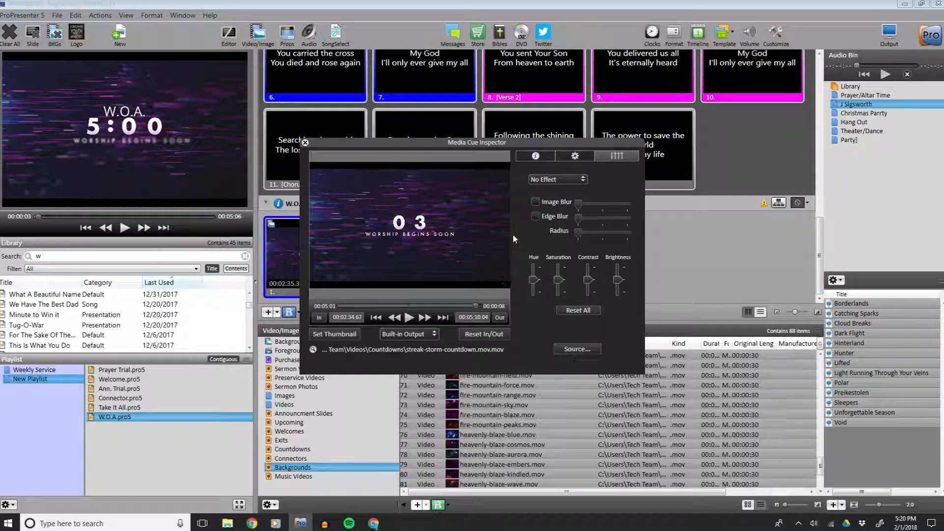
{"action": "left_click", "coordinate": [305, 143]}
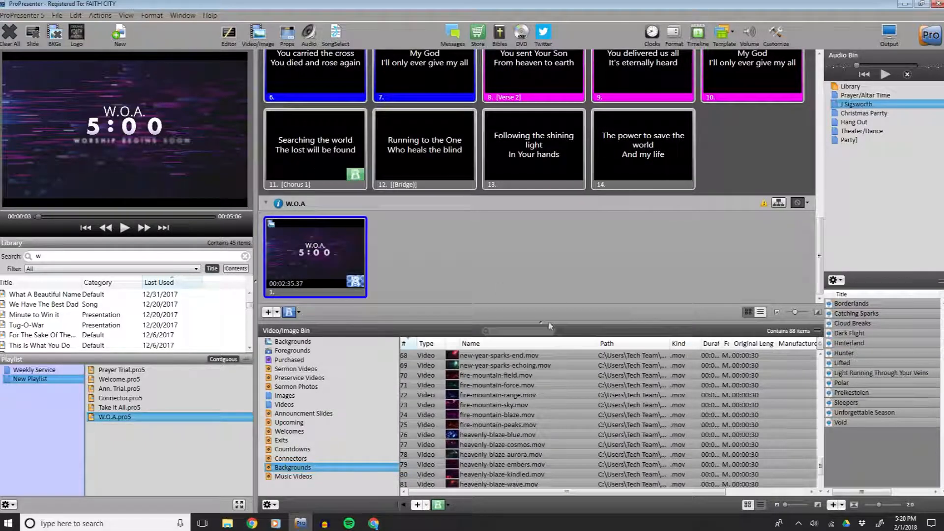
Trigger the W.O.A. countdown slide to play it in the output preview.
{"action": "left_click", "coordinate": [318, 256]}
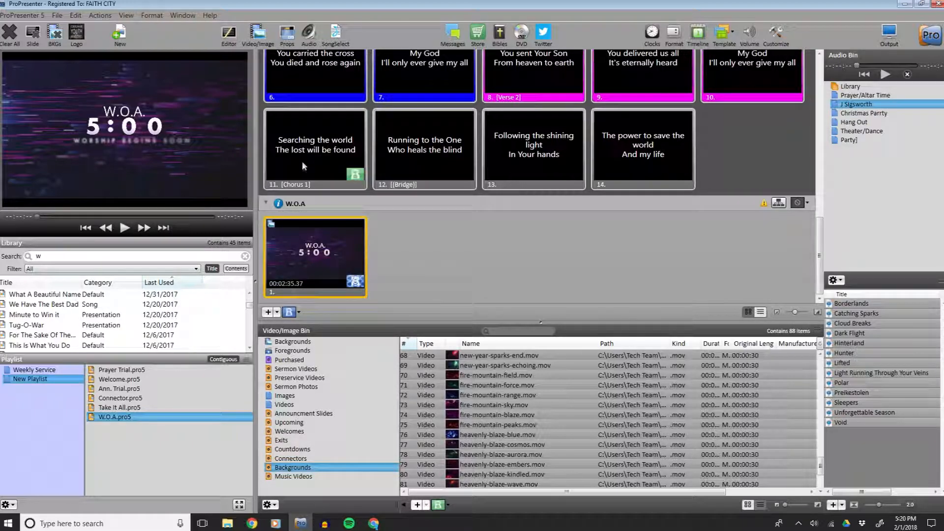
{"action": "scroll", "coordinate": [329, 231], "scroll_direction": "up", "scroll_amount": 3}
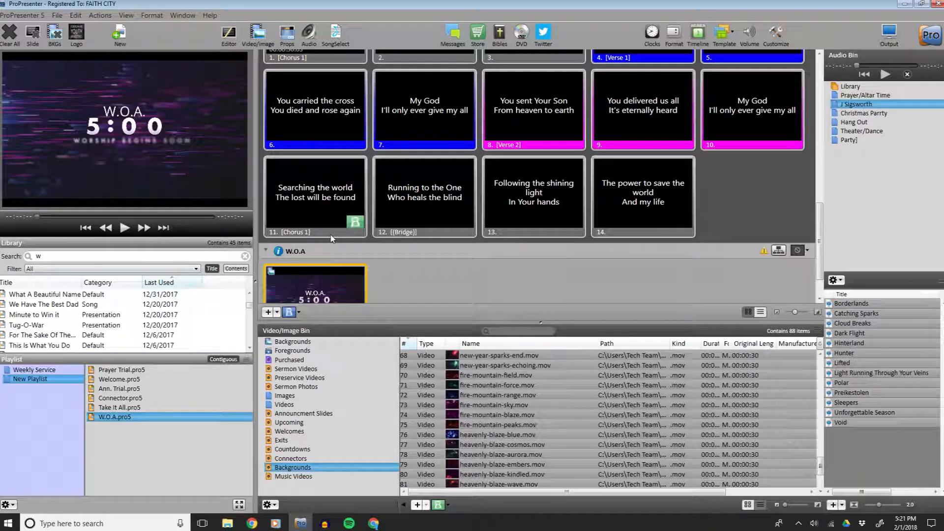
{"action": "scroll", "coordinate": [329, 234], "scroll_direction": "up", "scroll_amount": 2}
{"action": "scroll", "coordinate": [330, 234], "scroll_direction": "down", "scroll_amount": 5}
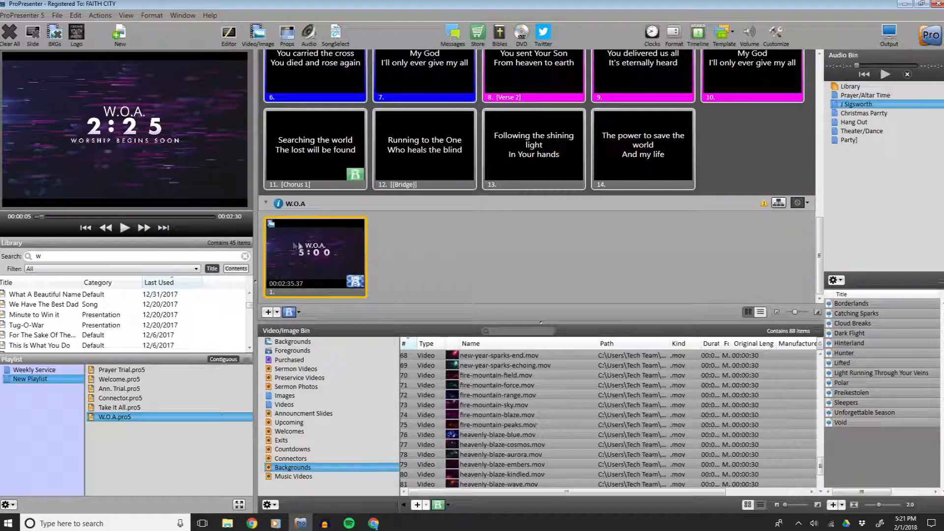
Open the W.O.A. slide in the Slide Editor, review its text, object and transition settings, and close the editor.
{"action": "right_click", "coordinate": [314, 249]}
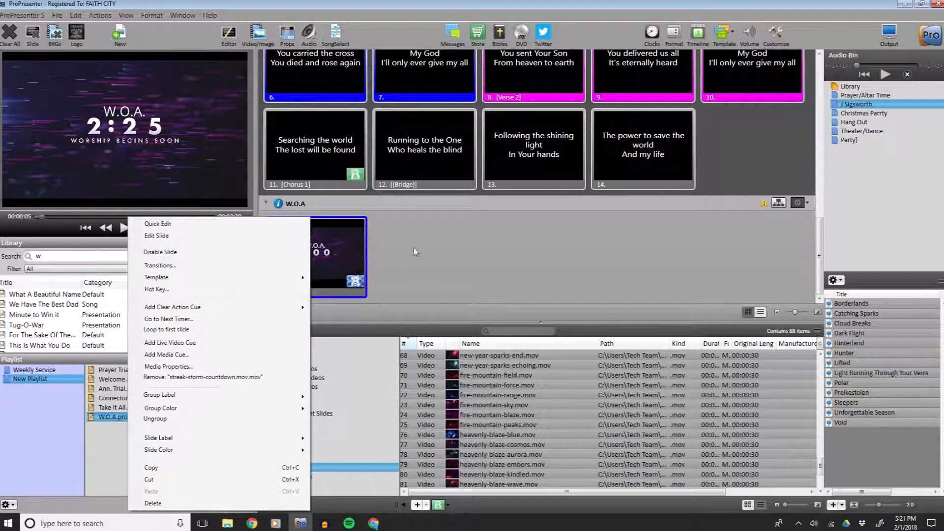
{"action": "left_click", "coordinate": [288, 265]}
{"action": "right_click", "coordinate": [286, 261]}
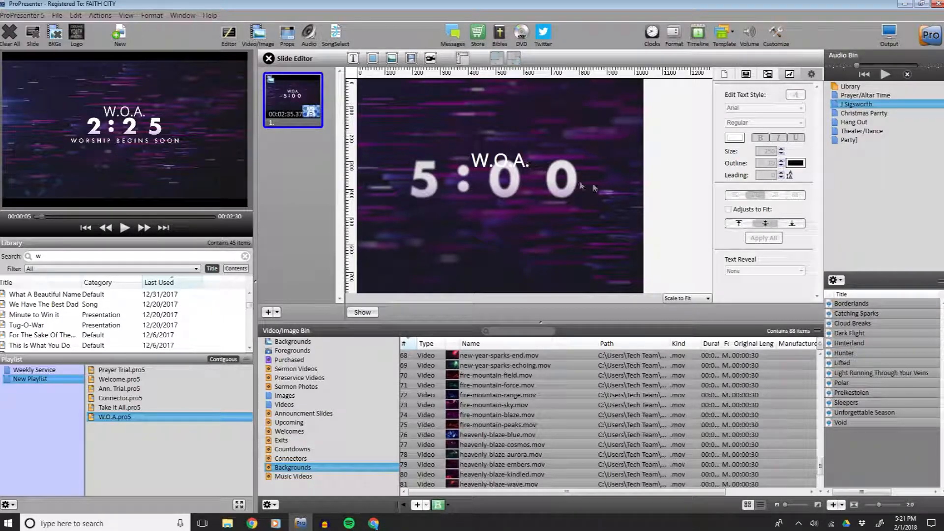
{"action": "left_click", "coordinate": [508, 160]}
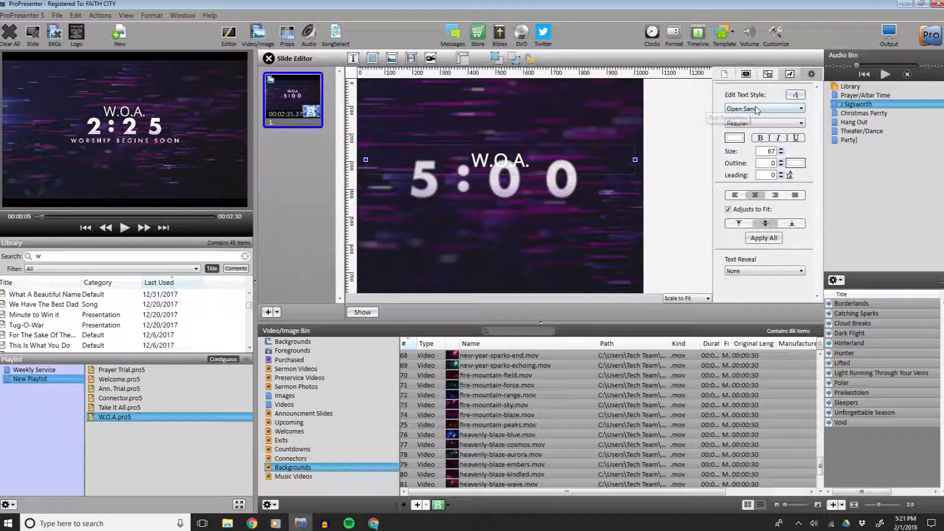
{"action": "left_click", "coordinate": [769, 74]}
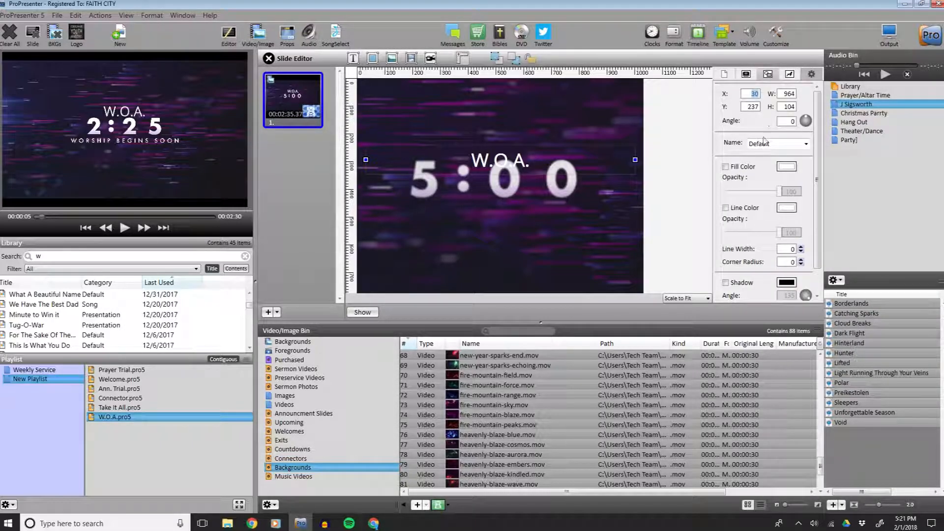
{"action": "scroll", "coordinate": [774, 156], "scroll_direction": "down", "scroll_amount": 1}
{"action": "scroll", "coordinate": [760, 184], "scroll_direction": "up", "scroll_amount": 1}
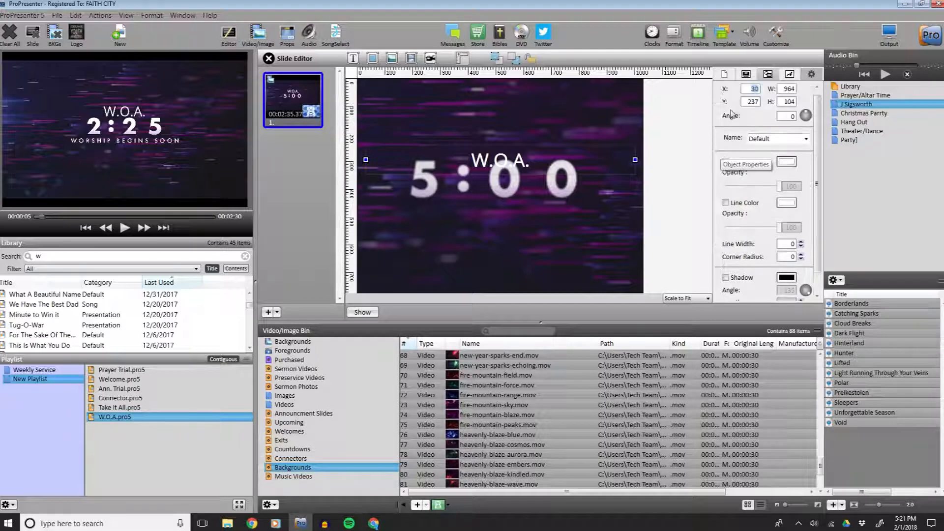
{"action": "left_click", "coordinate": [745, 75]}
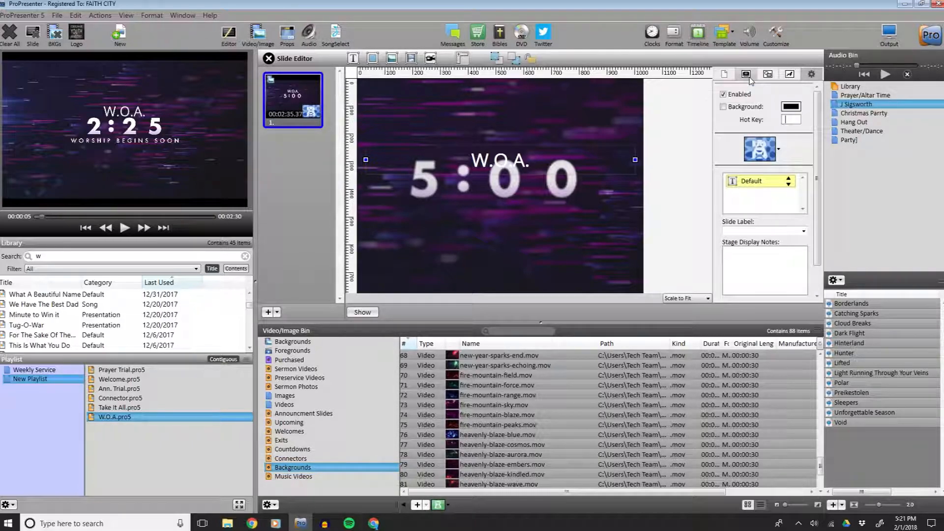
{"action": "left_click", "coordinate": [760, 150]}
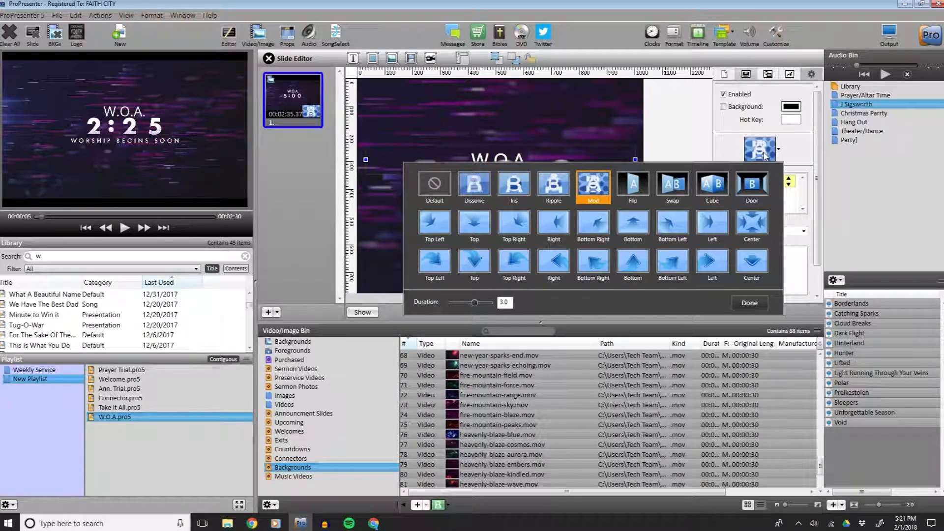
{"action": "left_click", "coordinate": [794, 158]}
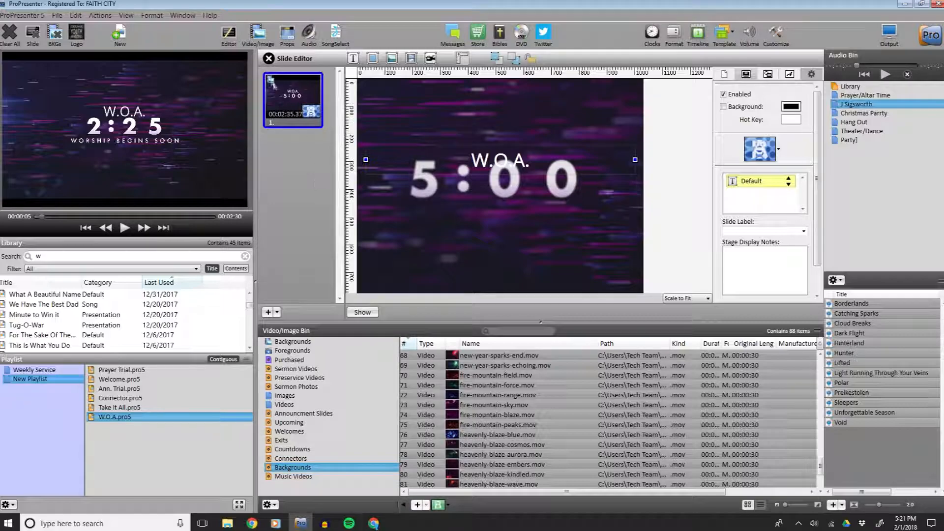
{"action": "left_click", "coordinate": [269, 59]}
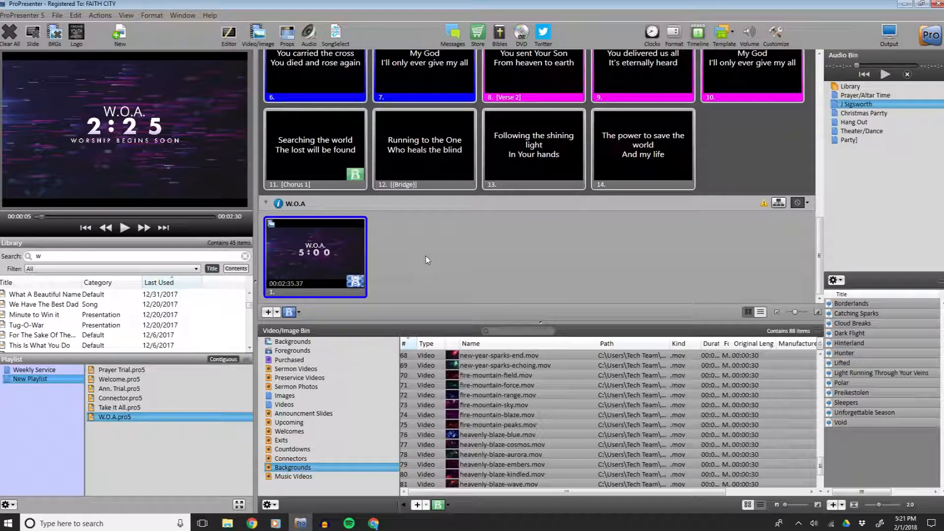
Check the plan order, then search the library for spee and add Speed the Light to the New Playlist.
{"action": "left_click", "coordinate": [374, 524]}
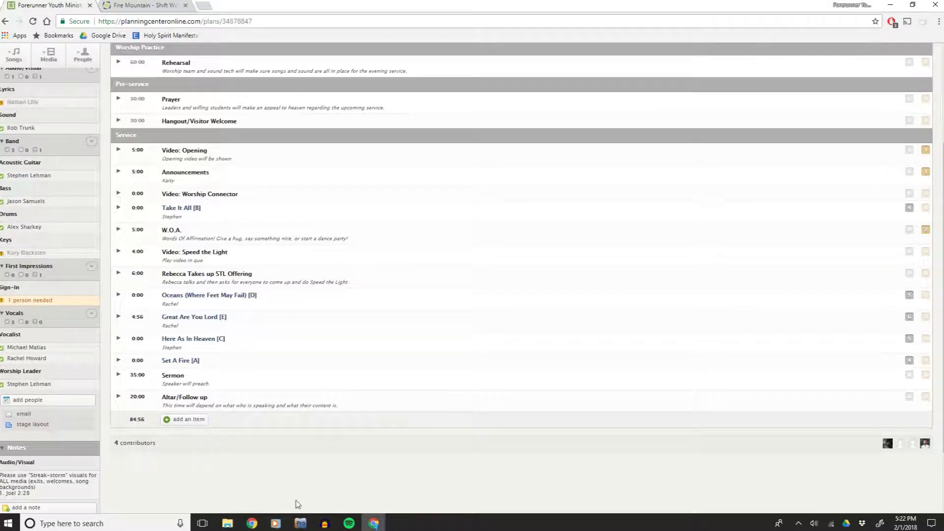
{"action": "left_click", "coordinate": [300, 523]}
{"action": "left_click_drag", "start_coordinate": [61, 258], "coordinate": [5, 262]}
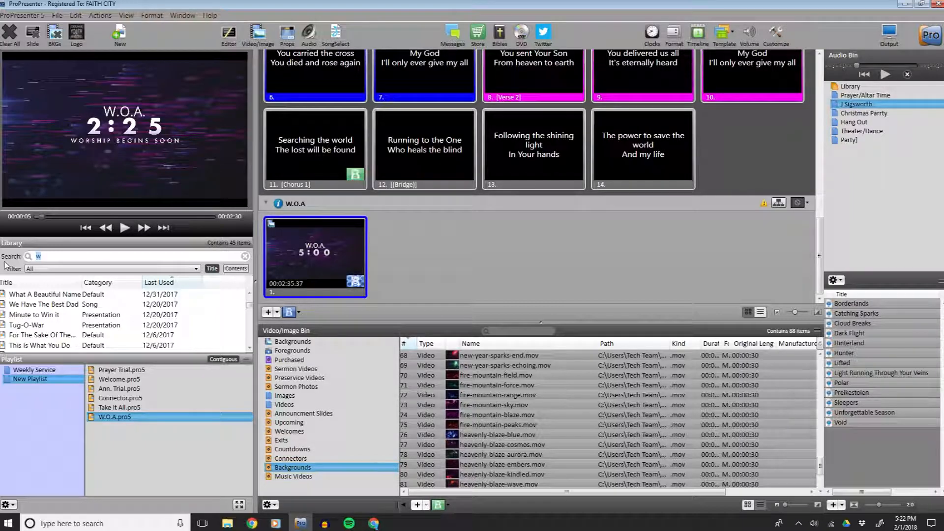
{"action": "type", "text": "spee"}
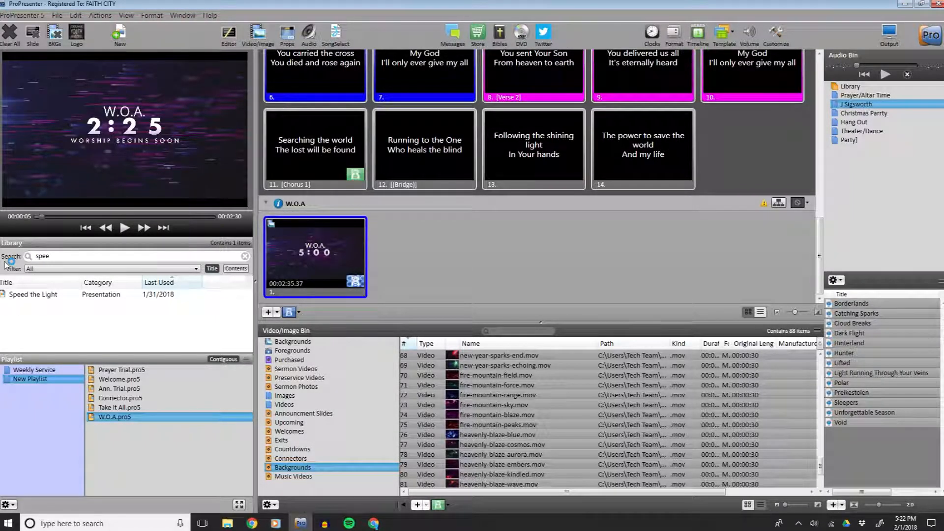
{"action": "left_click_drag", "start_coordinate": [25, 295], "coordinate": [104, 431]}
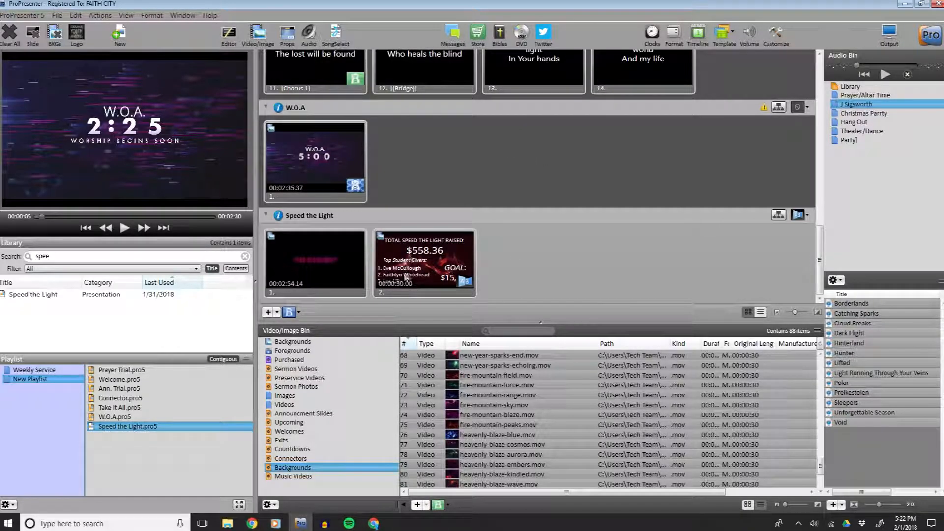
Trigger the Speed the Light giving slide and drop heavenly-blaze-blue.mov onto it as its background.
{"action": "left_click", "coordinate": [426, 268]}
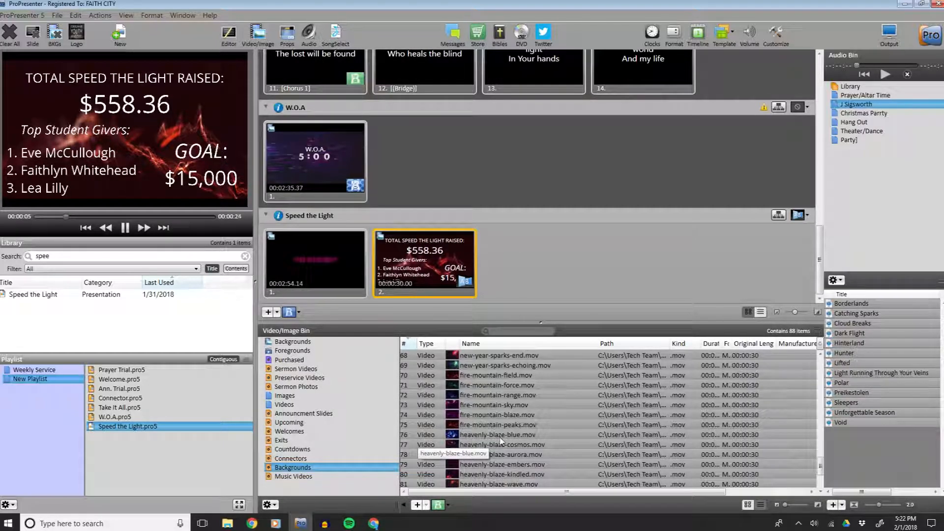
{"action": "left_click_drag", "start_coordinate": [515, 462], "coordinate": [429, 269]}
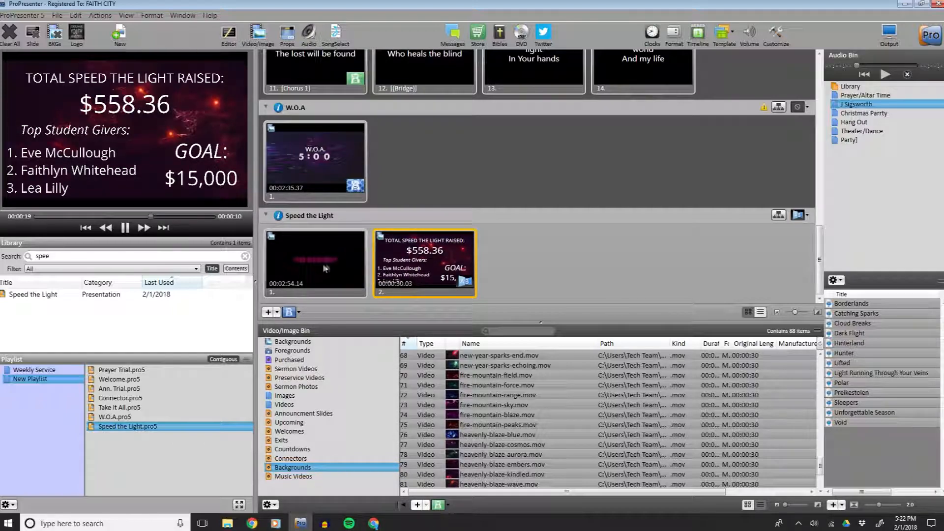
Check the plan order, then search the library for pastor and add Pastor Stephen Sermon to the New Playlist.
{"action": "left_click", "coordinate": [373, 524]}
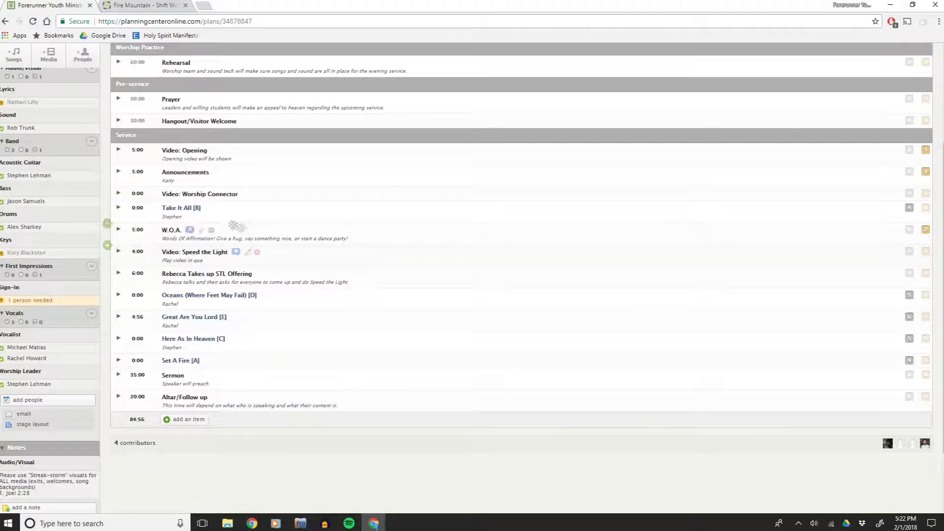
{"action": "scroll", "coordinate": [228, 245], "scroll_direction": "down", "scroll_amount": 1}
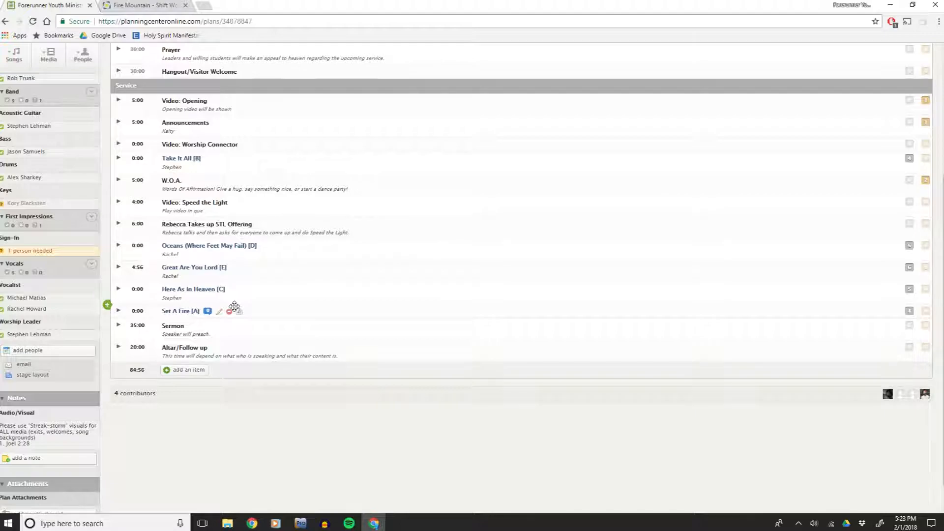
{"action": "left_click", "coordinate": [301, 524]}
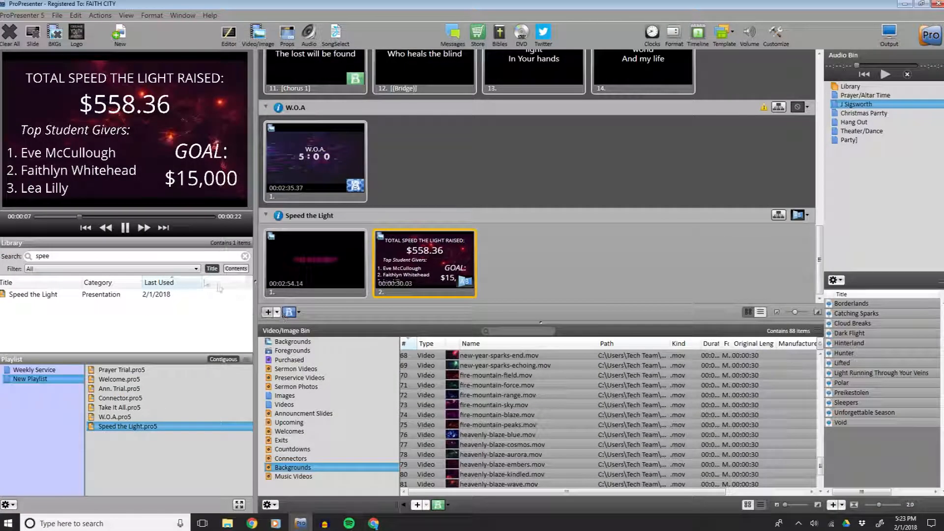
{"action": "left_click_drag", "start_coordinate": [62, 254], "coordinate": [27, 256]}
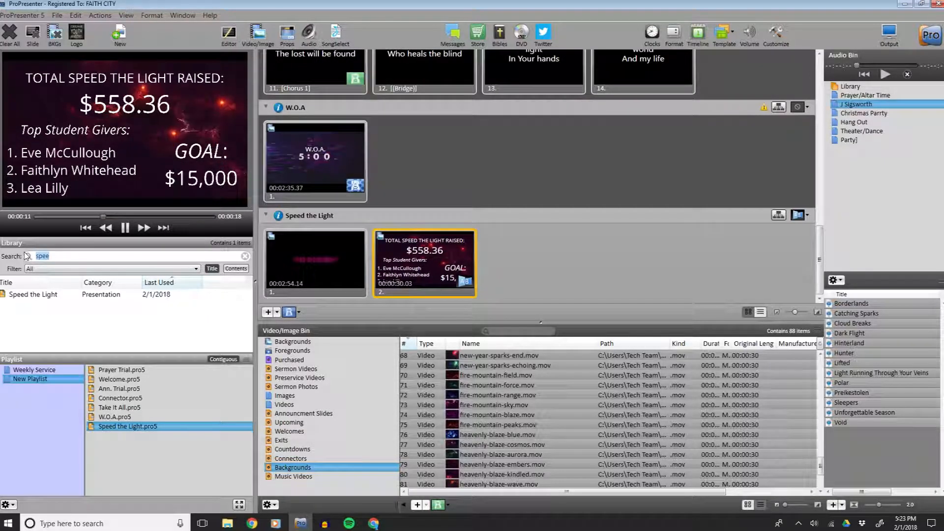
{"action": "type", "text": "pastor"}
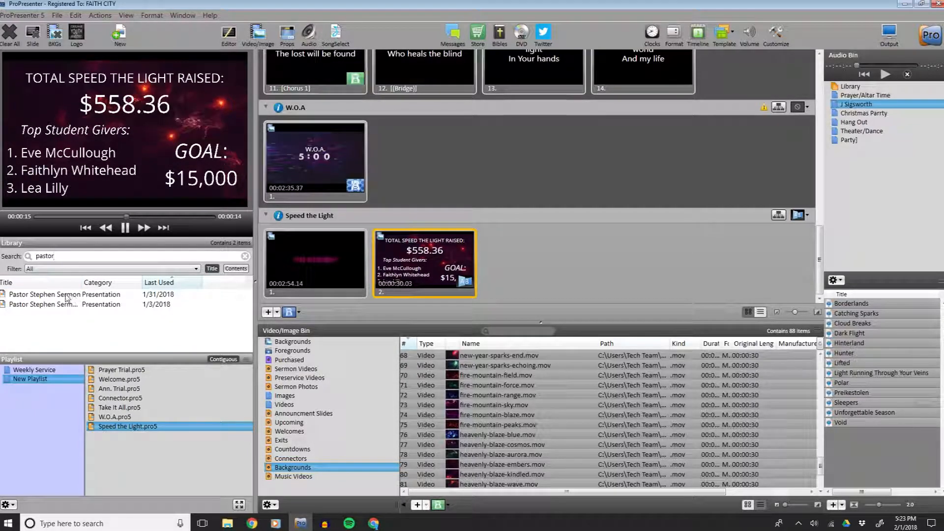
{"action": "left_click_drag", "start_coordinate": [67, 297], "coordinate": [136, 439]}
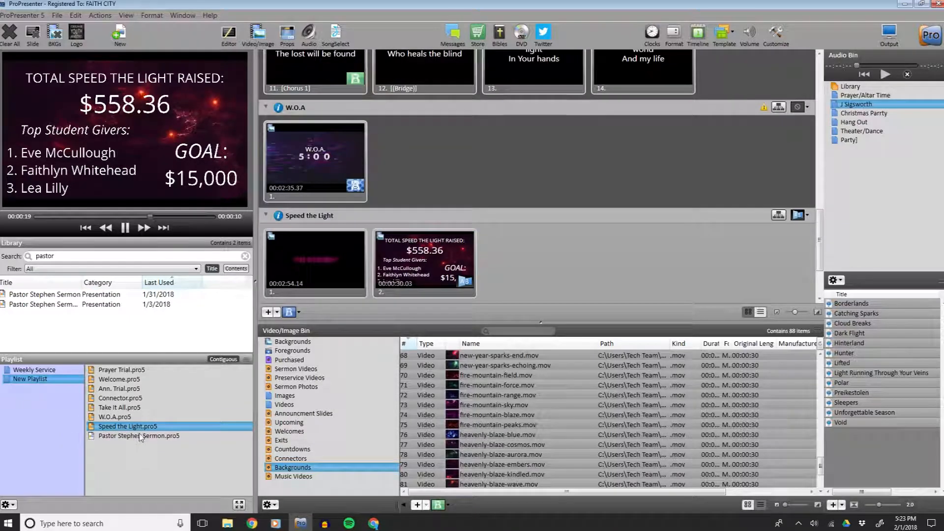
Preview both Pastor Stephen Sermon slides.
{"action": "scroll", "coordinate": [412, 272], "scroll_direction": "down", "scroll_amount": 3}
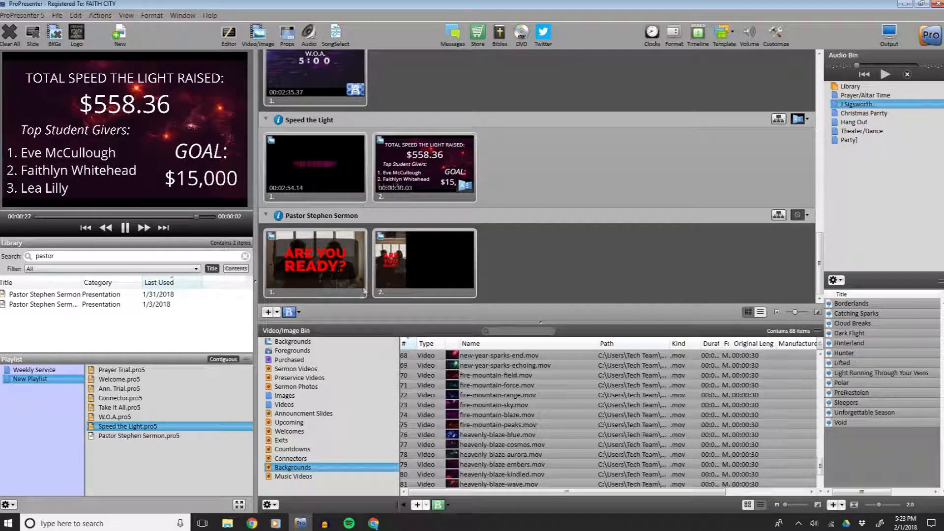
{"action": "left_click", "coordinate": [325, 279]}
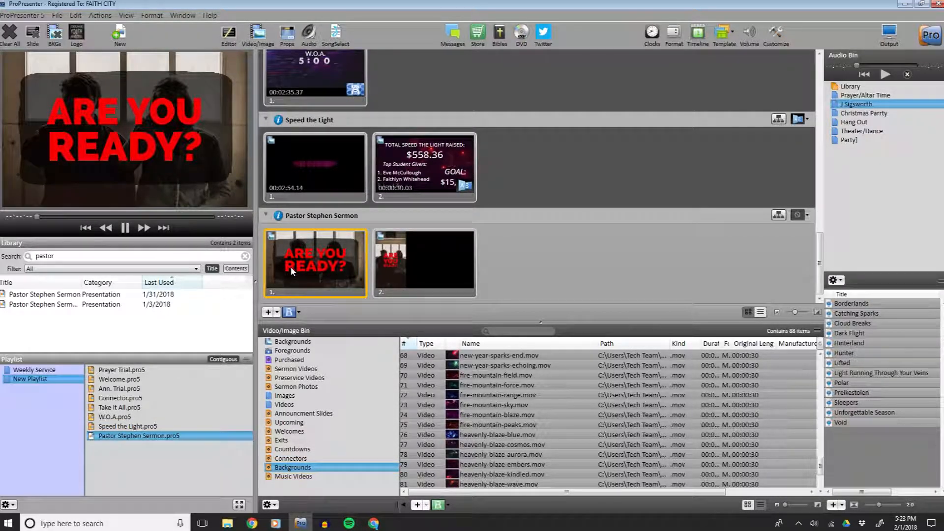
{"action": "left_click", "coordinate": [417, 277]}
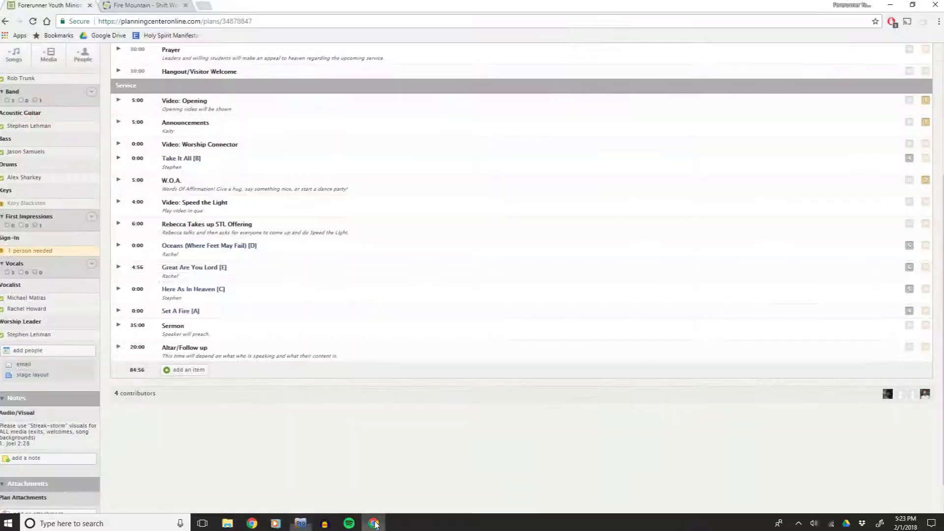
Open the plan's Audio/Visual note to read it and close it with Accept.
{"action": "left_click", "coordinate": [374, 523]}
{"action": "left_click", "coordinate": [59, 446]}
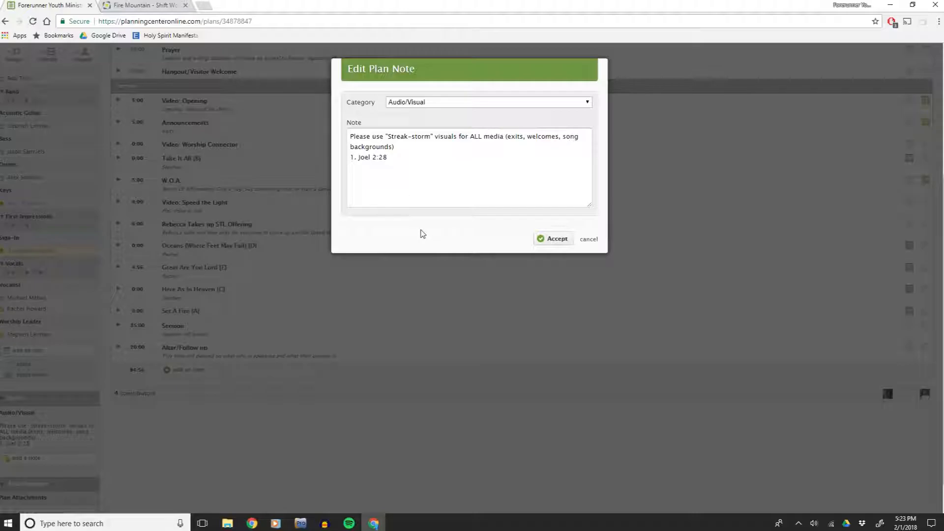
{"action": "left_click", "coordinate": [553, 239]}
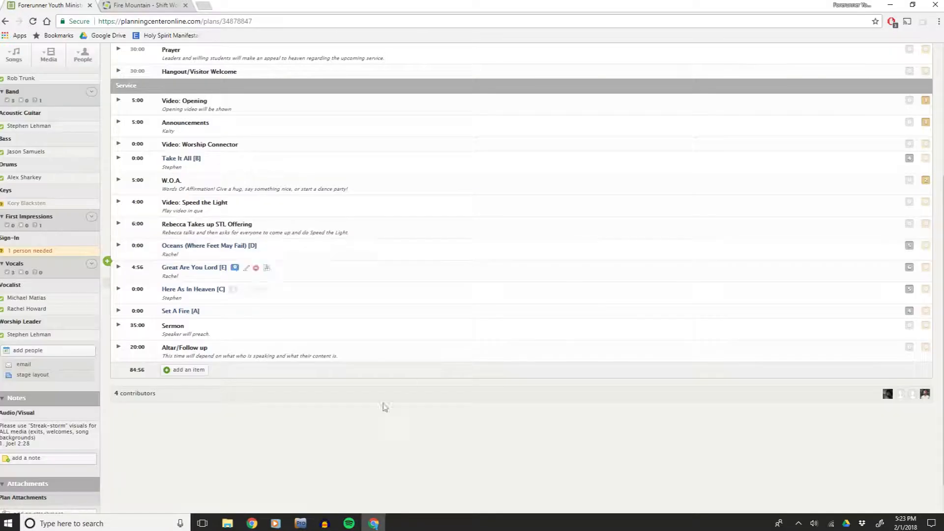
Open the Bibles window and choose the Holman Christian Standard Bible translation.
{"action": "left_click", "coordinate": [300, 523]}
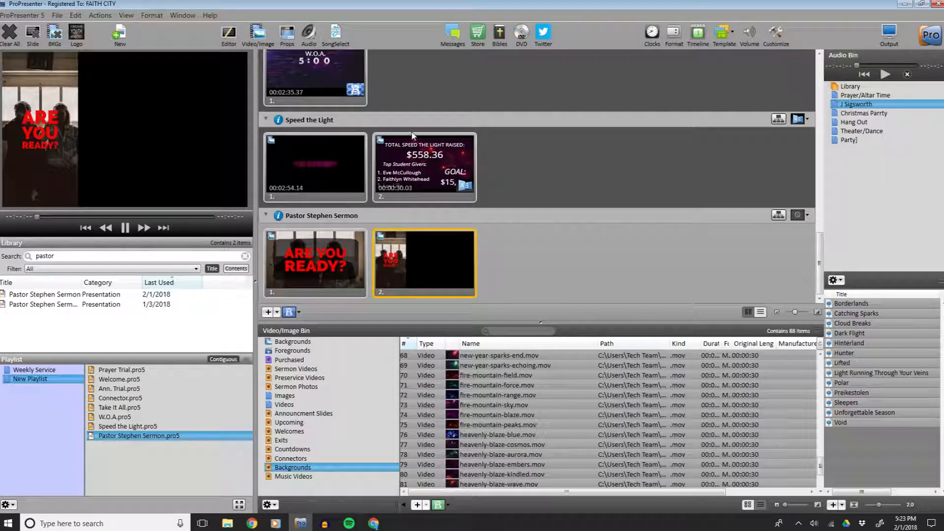
{"action": "left_click", "coordinate": [499, 35]}
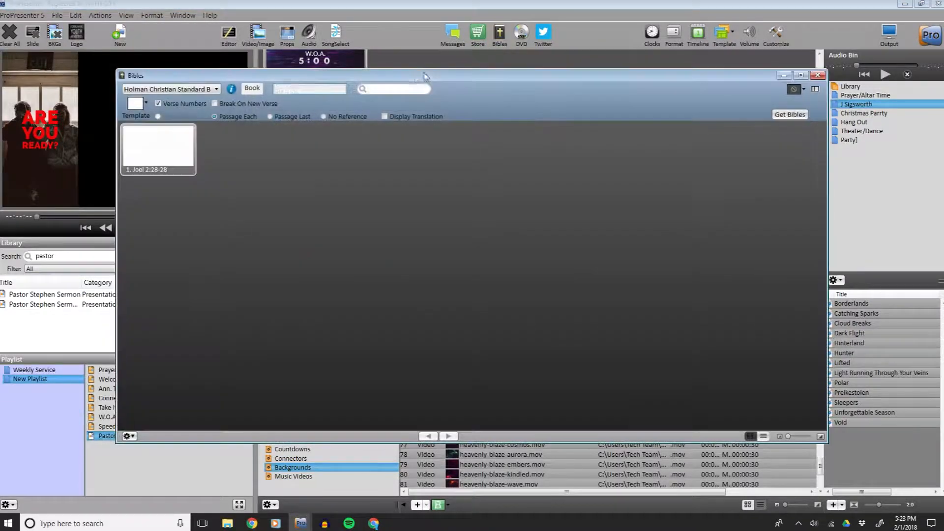
{"action": "left_click", "coordinate": [205, 90]}
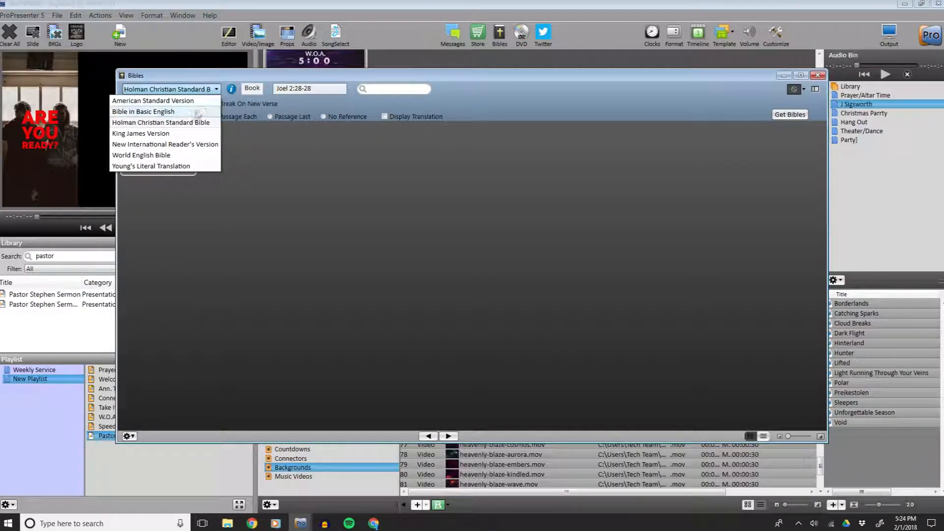
{"action": "left_click", "coordinate": [189, 123]}
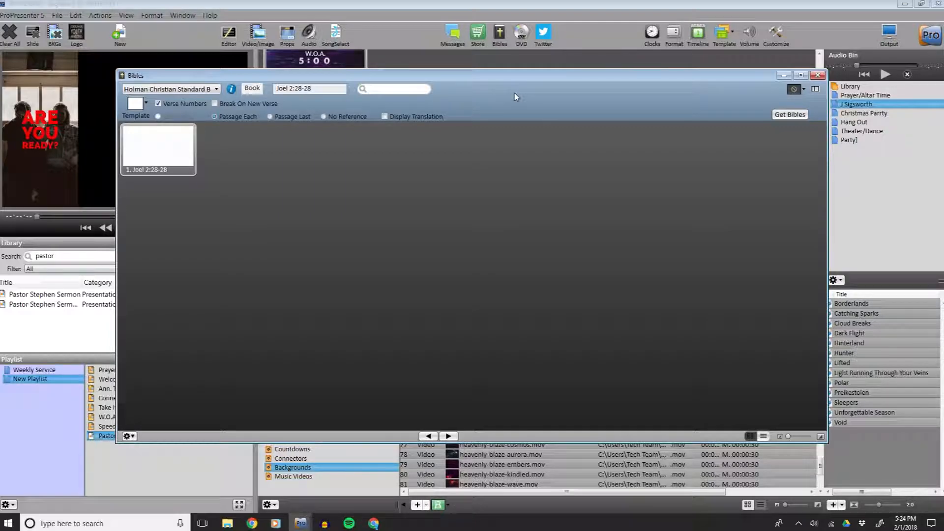
Apply the FYM Sermon Template 1 scripture template and show the Joel 2:28-28 slide.
{"action": "left_click_drag", "start_coordinate": [367, 74], "coordinate": [462, 73]}
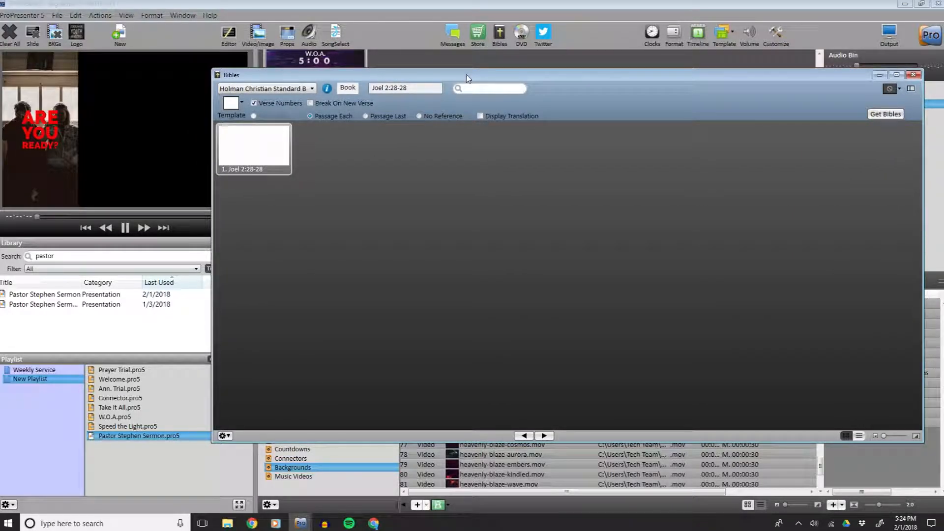
{"action": "left_click", "coordinate": [253, 116]}
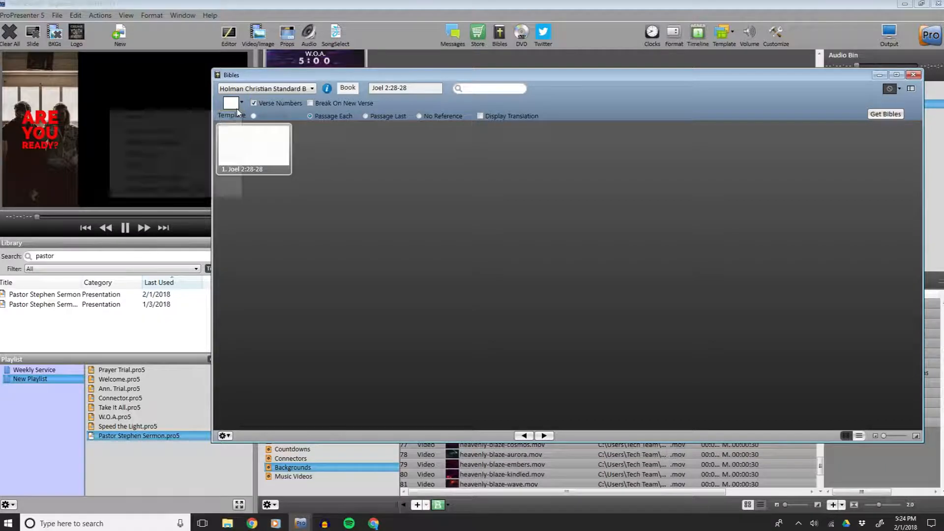
{"action": "mouse_move", "coordinate": [203, 155]}
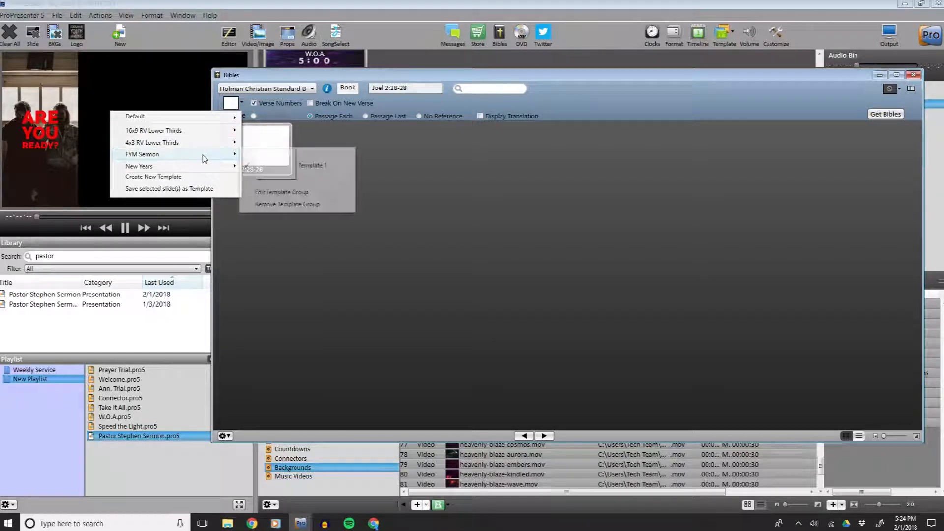
{"action": "left_click", "coordinate": [295, 162]}
{"action": "left_click_drag", "start_coordinate": [345, 75], "coordinate": [386, 86]}
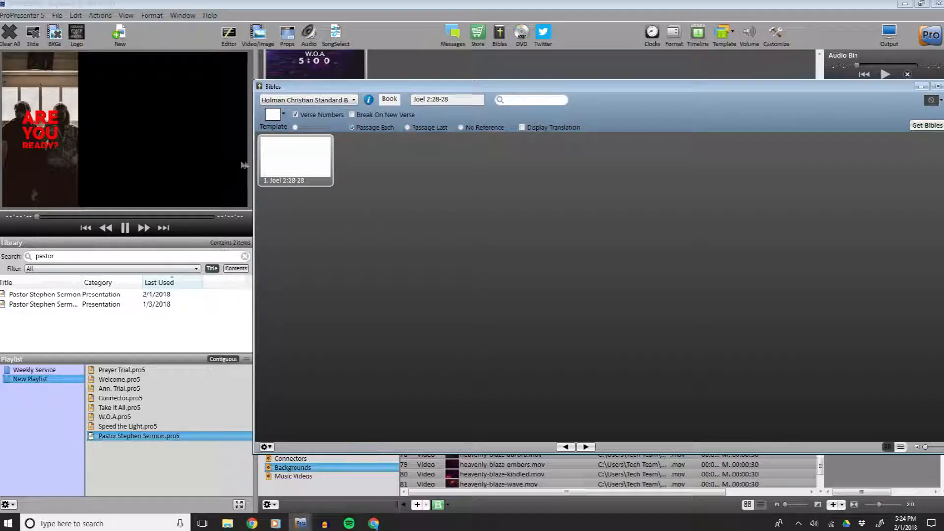
{"action": "left_click", "coordinate": [295, 163]}
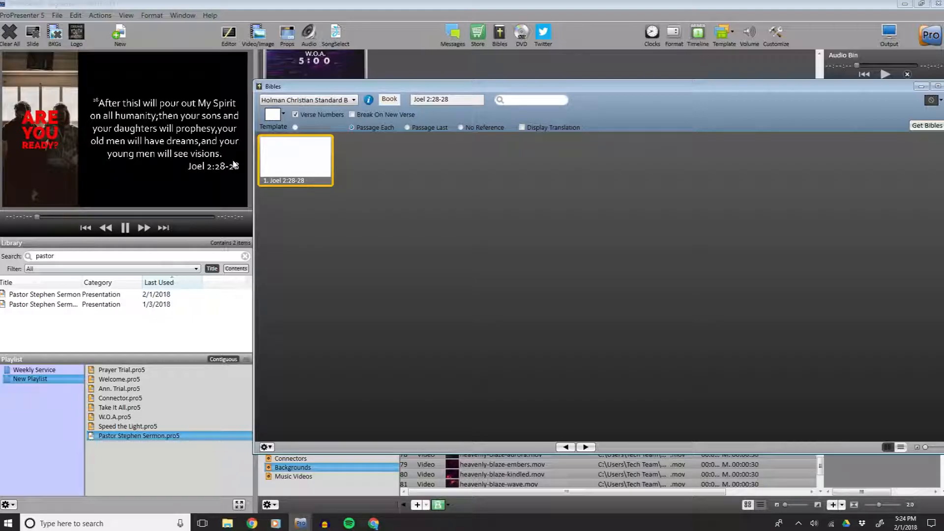
Look up Matthew in the scripture reference field and show the Matthew 28:12-12 slide.
{"action": "left_click_drag", "start_coordinate": [459, 96], "coordinate": [366, 101]}
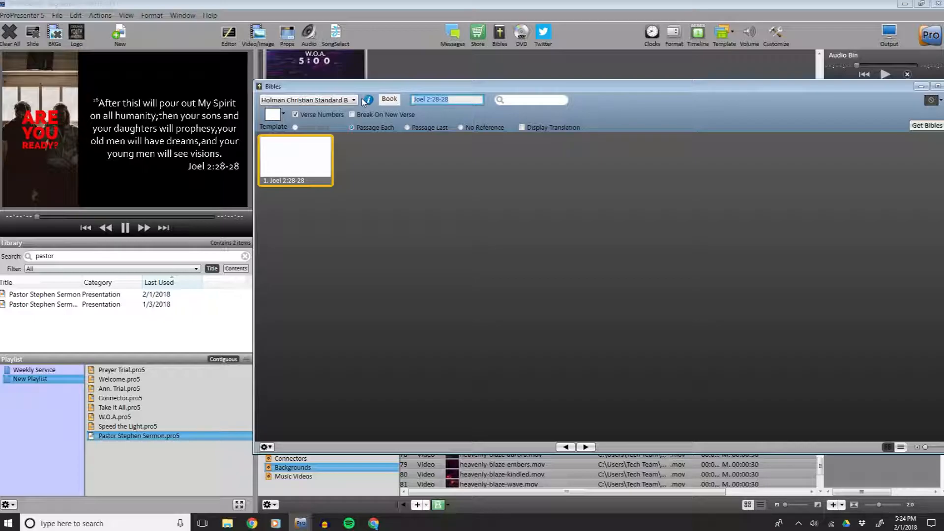
{"action": "type", "text": "matthew 28:12"}
{"action": "key", "text": "Return"}
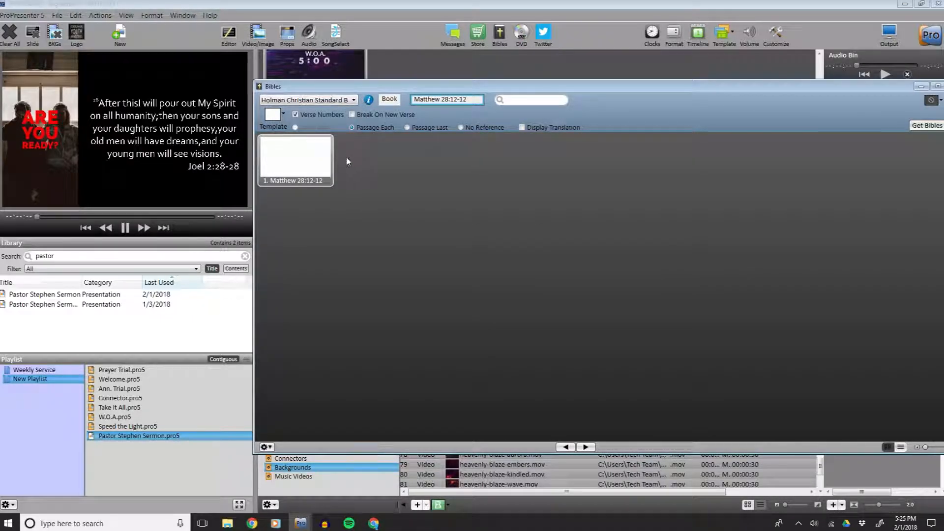
{"action": "left_click", "coordinate": [314, 164]}
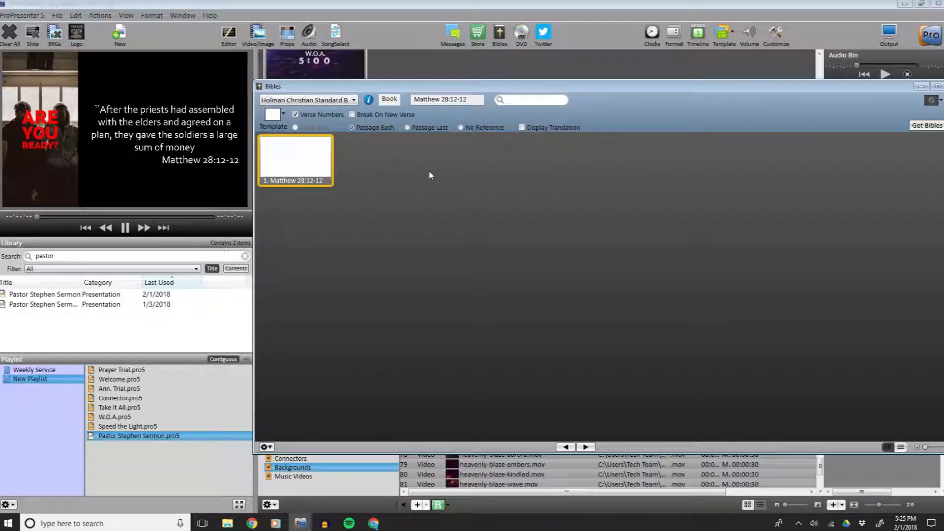
Close the Bibles window and trigger both Pastor Stephen Sermon slides.
{"action": "left_click_drag", "start_coordinate": [748, 88], "coordinate": [697, 90]}
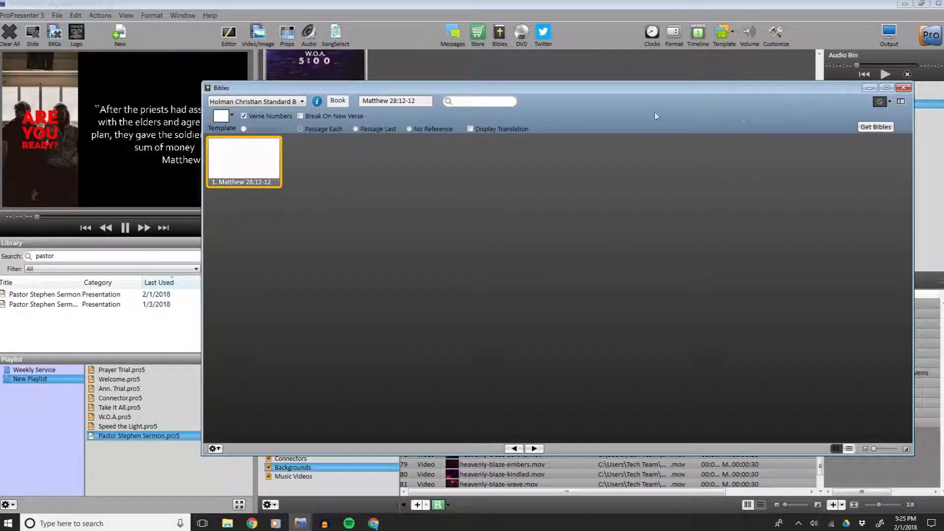
{"action": "left_click", "coordinate": [904, 87]}
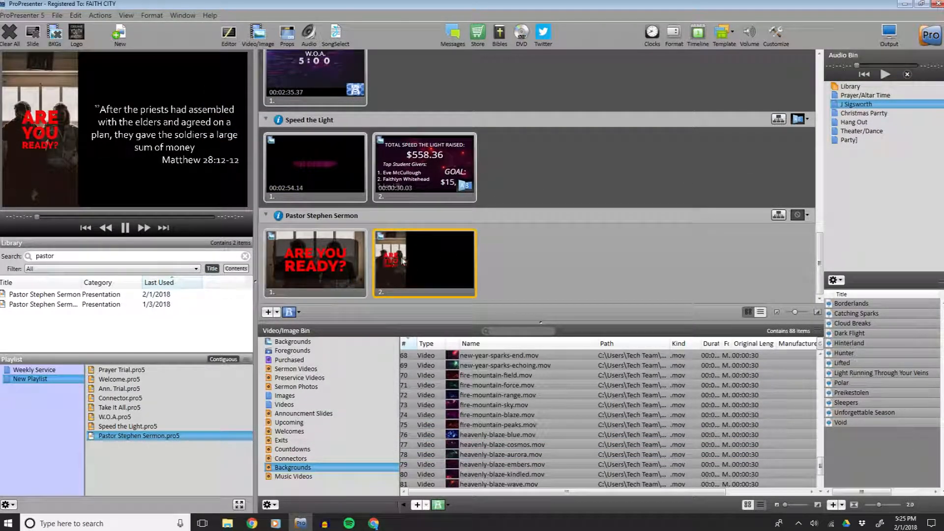
{"action": "left_click", "coordinate": [335, 247]}
{"action": "left_click", "coordinate": [451, 266]}
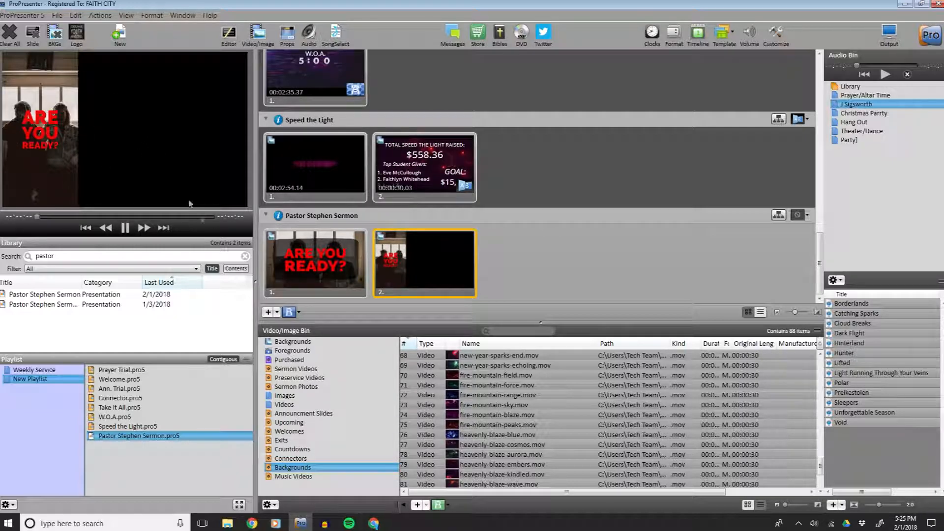
Check the plan, then add heavenly-blaze-exit.mov from the Exits bin to the New Playlist and preview it.
{"action": "left_click", "coordinate": [374, 524]}
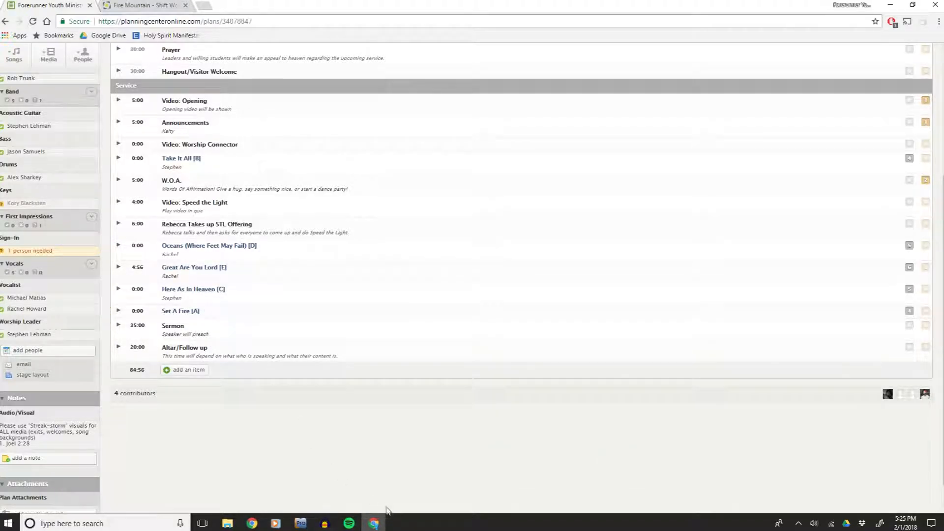
{"action": "left_click", "coordinate": [300, 523]}
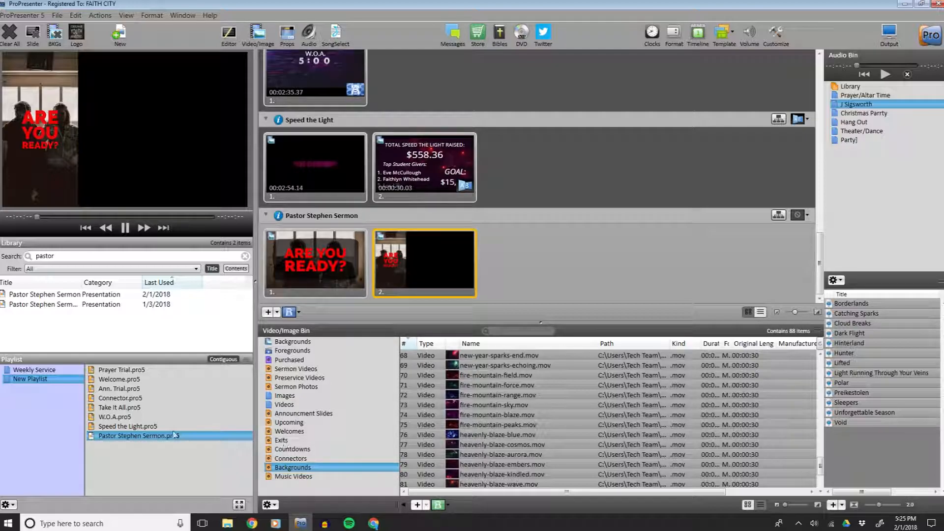
{"action": "left_click", "coordinate": [294, 441]}
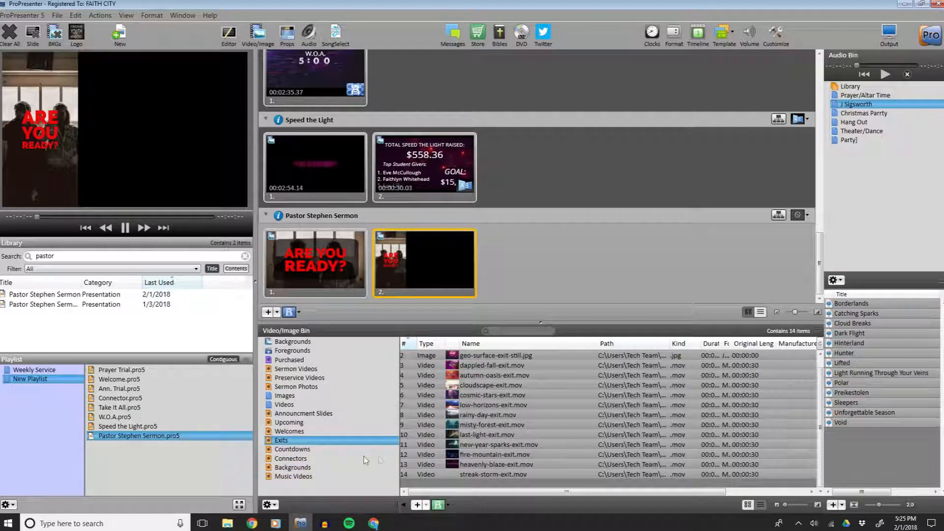
{"action": "left_click_drag", "start_coordinate": [483, 467], "coordinate": [144, 450]}
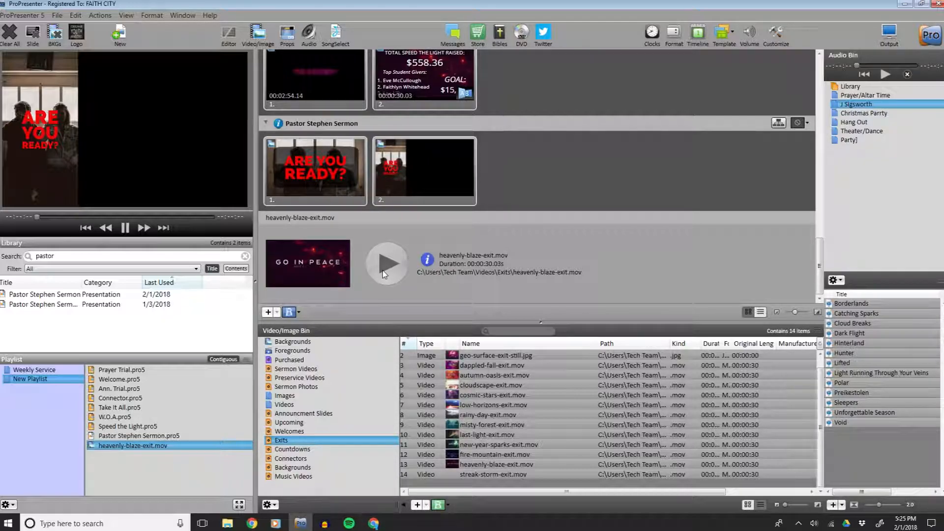
{"action": "left_click", "coordinate": [382, 271]}
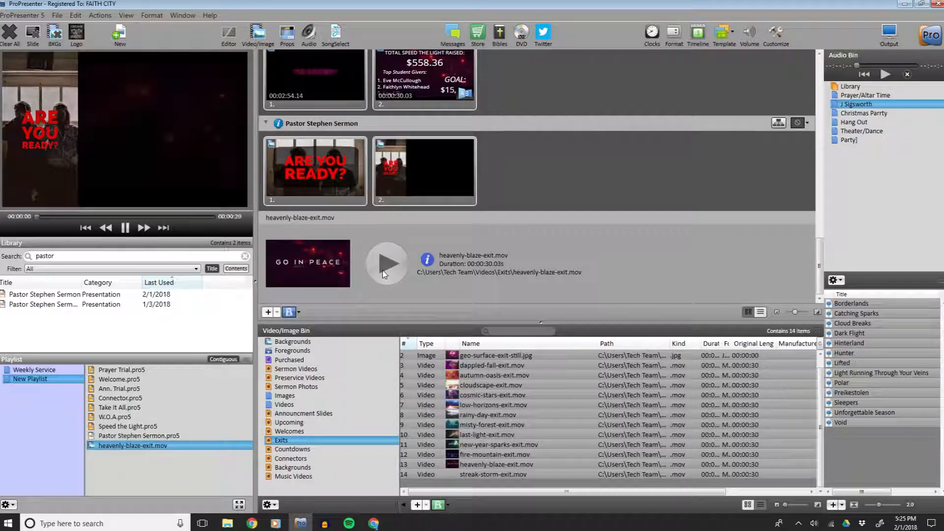
{"action": "left_click", "coordinate": [124, 229]}
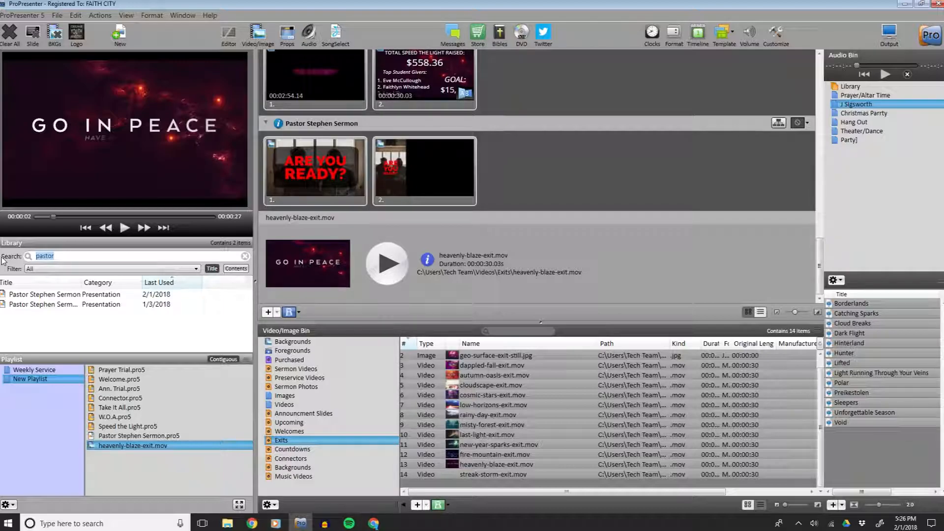
Search the library for exi and add the Exit presentation to the end of the New Playlist.
{"action": "type", "text": "exi"}
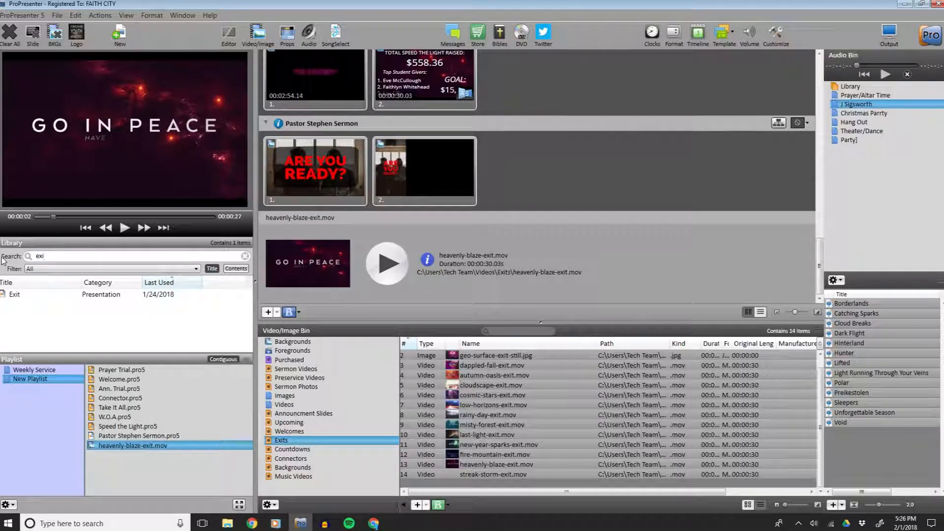
{"action": "left_click_drag", "start_coordinate": [6, 294], "coordinate": [100, 460]}
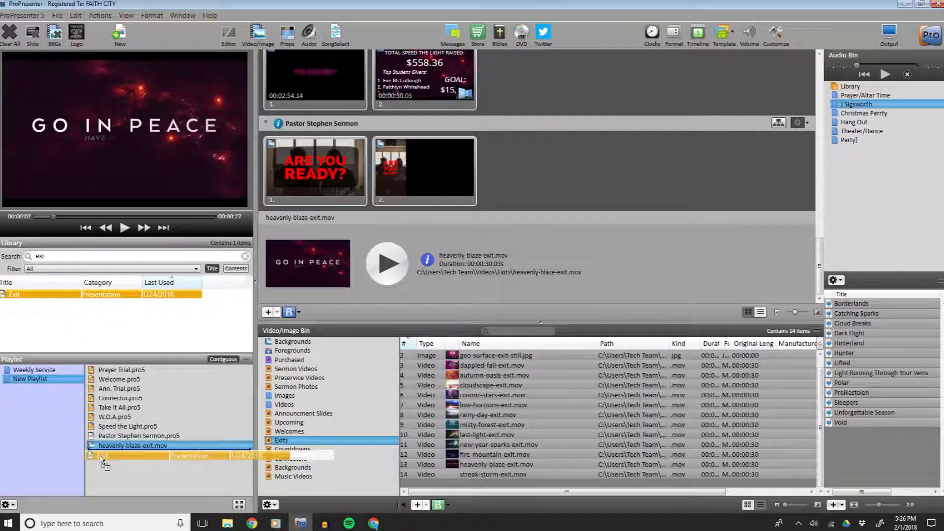
{"action": "left_click_drag", "start_coordinate": [248, 377], "coordinate": [247, 377]}
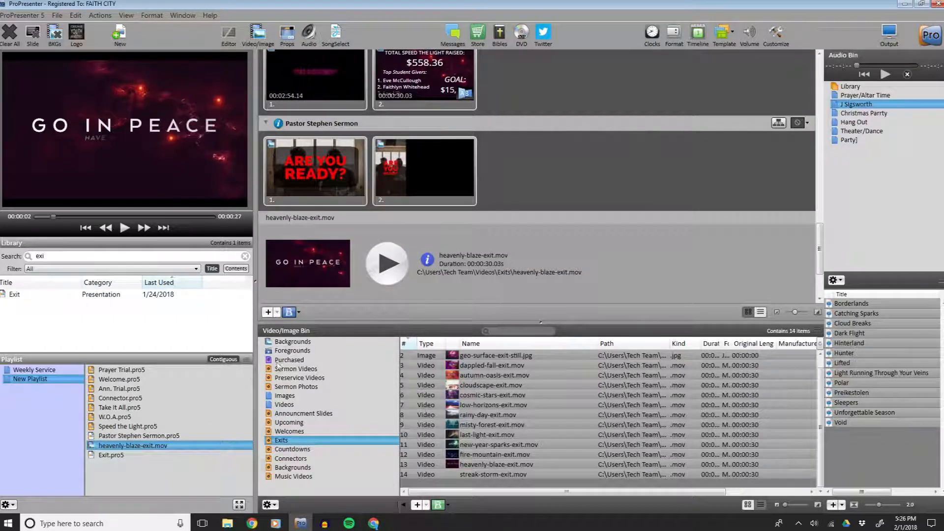
{"action": "scroll", "coordinate": [396, 251], "scroll_direction": "down", "scroll_amount": 2}
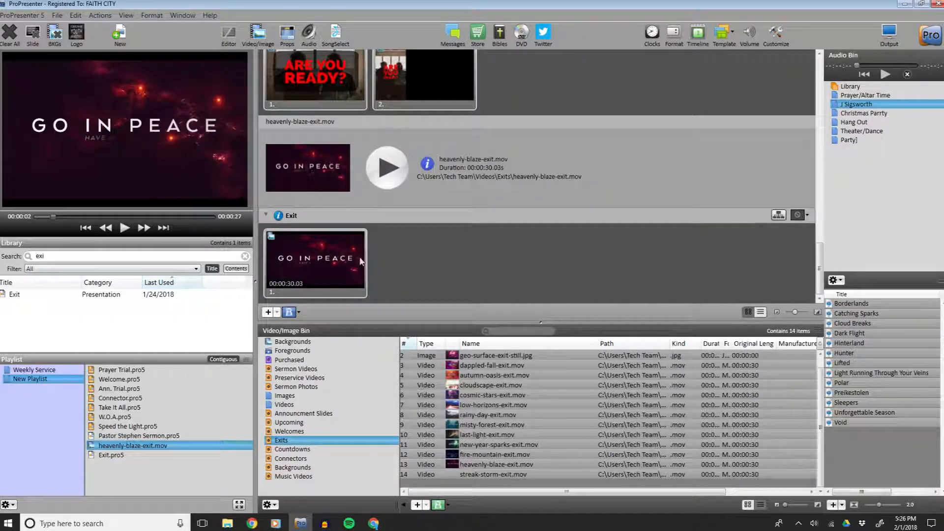
Try several exit videos as the Exit slide's background, then trigger the slide.
{"action": "mouse_move", "coordinate": [487, 474]}
{"action": "left_mouse_down"}
{"action": "mouse_move", "coordinate": [382, 331]}
{"action": "mouse_move", "coordinate": [306, 259]}
{"action": "mouse_move", "coordinate": [321, 269]}
{"action": "left_mouse_up"}
{"action": "mouse_move", "coordinate": [474, 456]}
{"action": "left_mouse_down"}
{"action": "mouse_move", "coordinate": [355, 326]}
{"action": "mouse_move", "coordinate": [315, 261]}
{"action": "left_mouse_up"}
{"action": "left_click", "coordinate": [316, 261]}
{"action": "left_click_drag", "start_coordinate": [481, 464], "coordinate": [330, 266]}
{"action": "left_click_drag", "start_coordinate": [474, 445], "coordinate": [332, 266]}
{"action": "left_click", "coordinate": [332, 267]}
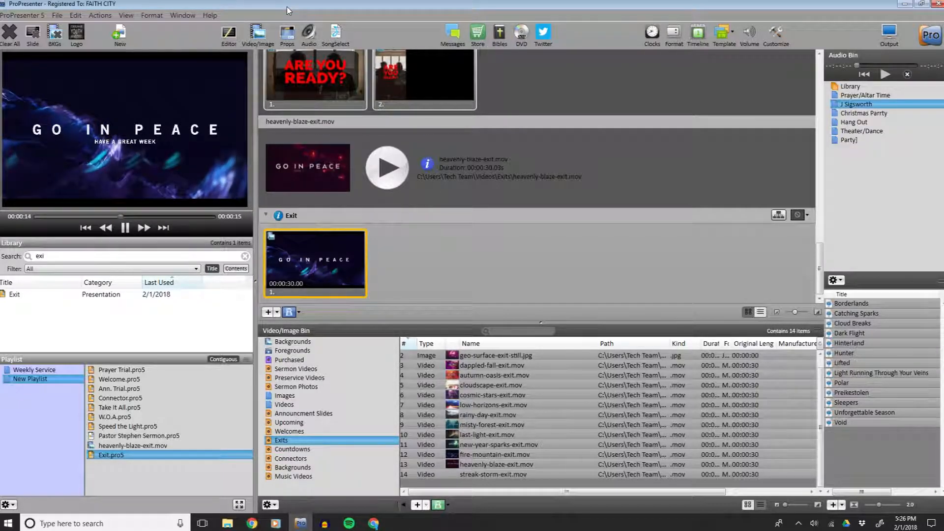
{"action": "scroll", "coordinate": [417, 205], "scroll_direction": "up", "scroll_amount": 15}
{"action": "scroll", "coordinate": [419, 212], "scroll_direction": "up", "scroll_amount": 15}
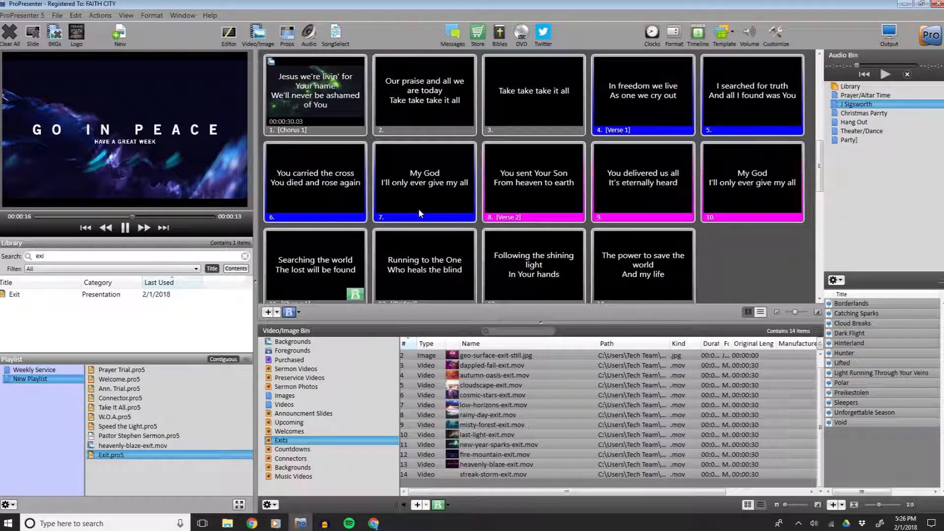
{"action": "scroll", "coordinate": [419, 210], "scroll_direction": "up", "scroll_amount": 2}
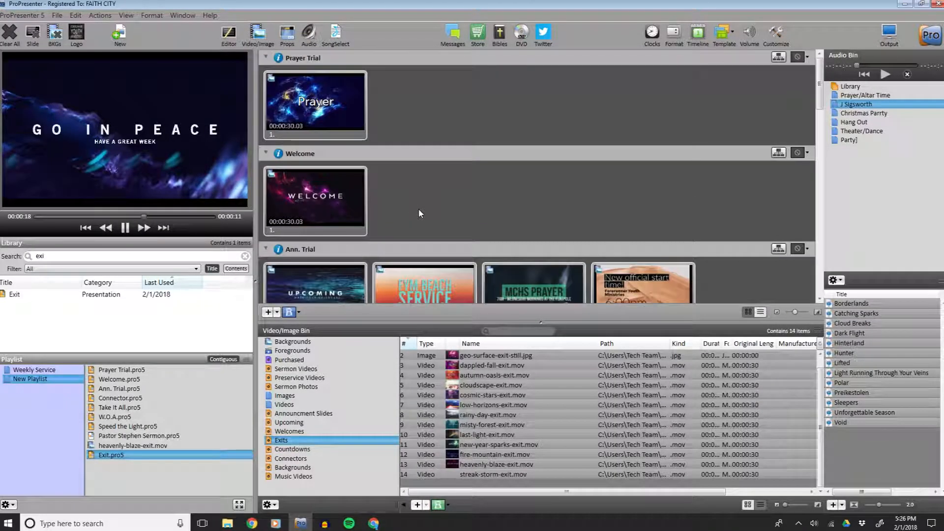